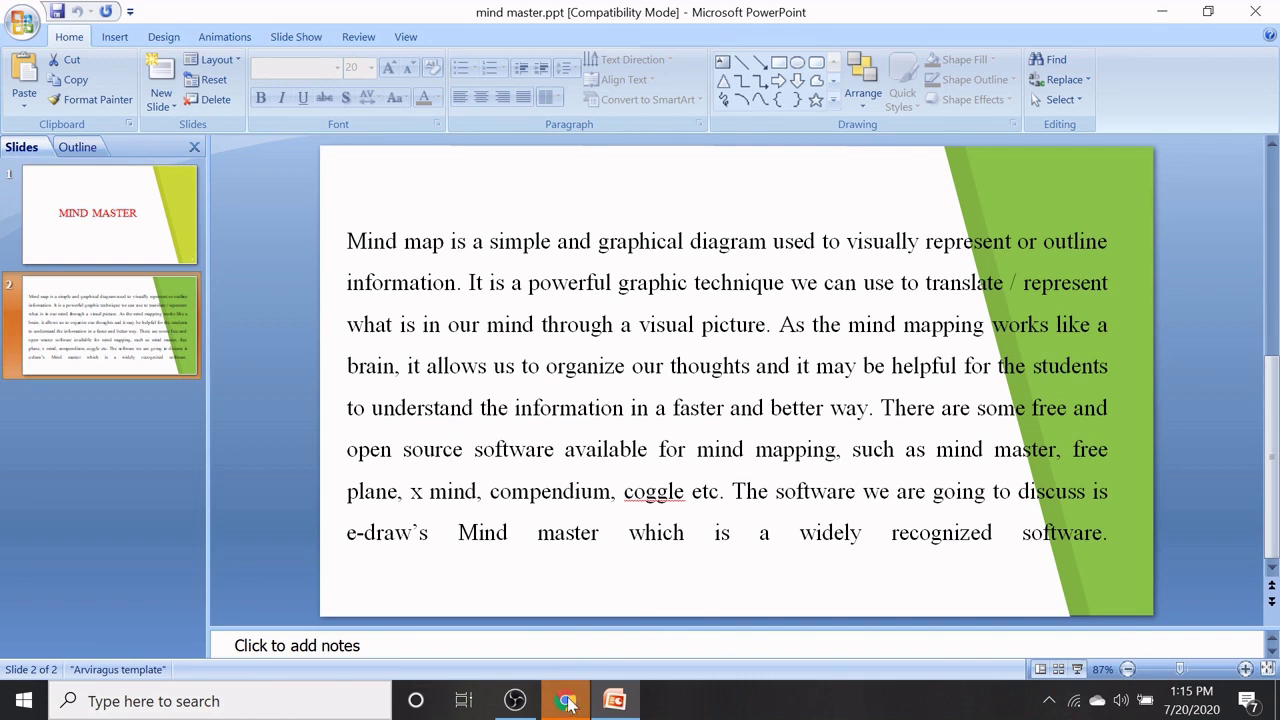
Step: Switch to Chrome, search Google for "mind master" and view the Edraw MindMaster product page
mouse_move(567, 705)
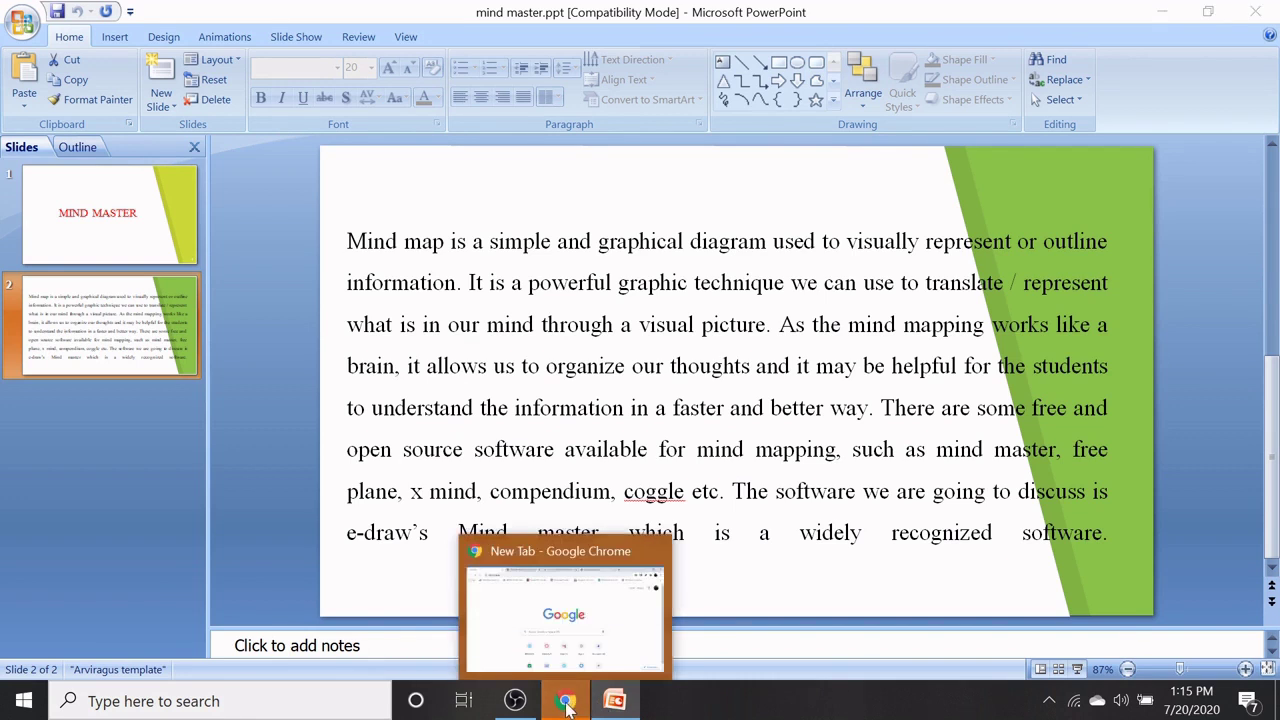
click(567, 705)
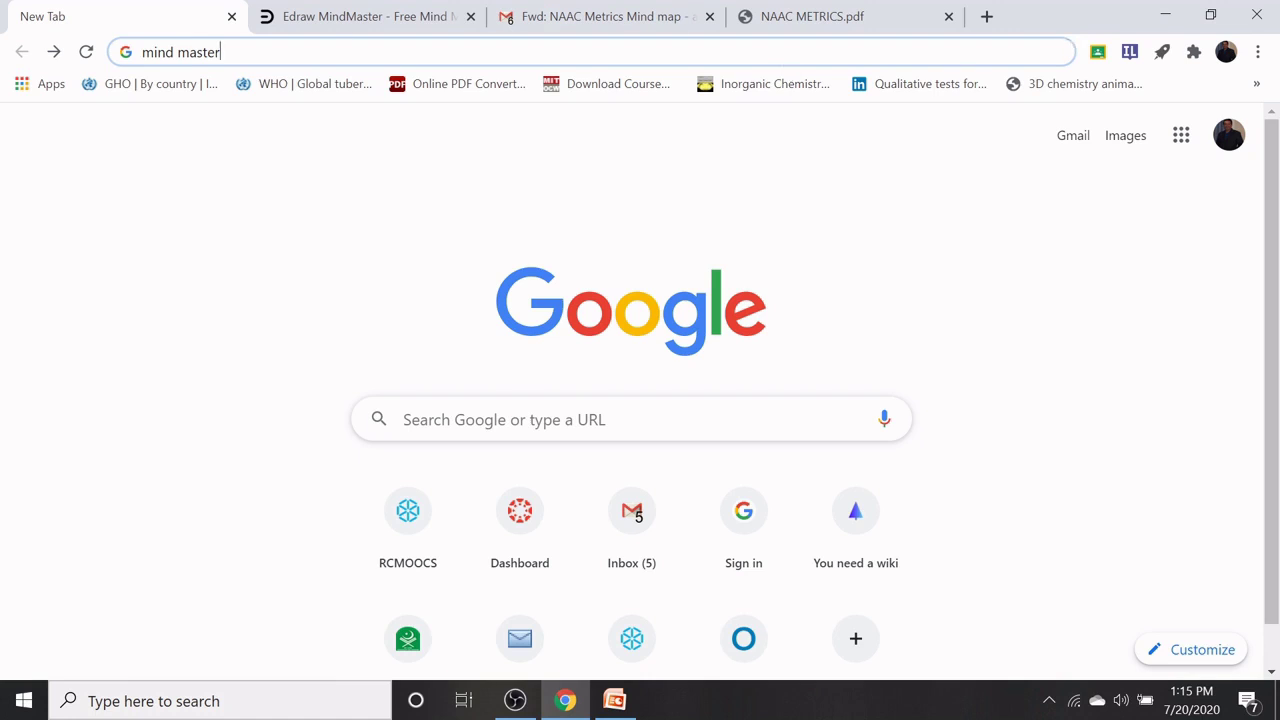
key(Return)
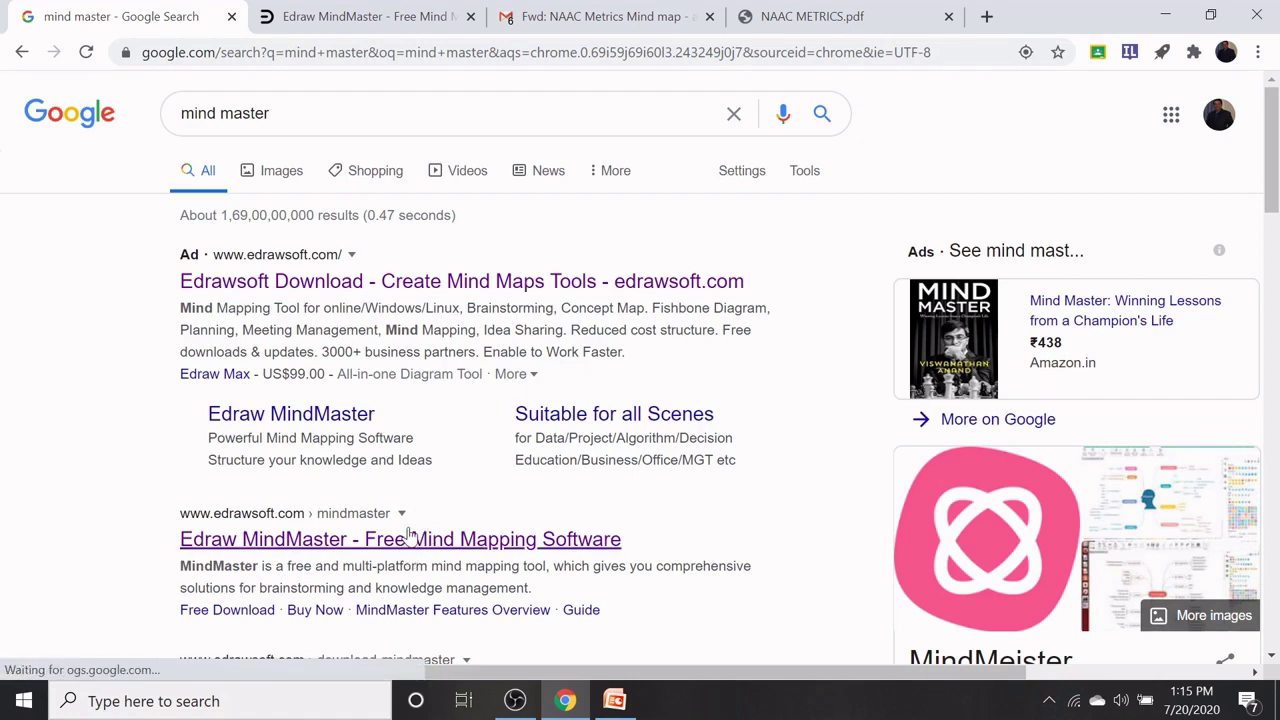
click(390, 22)
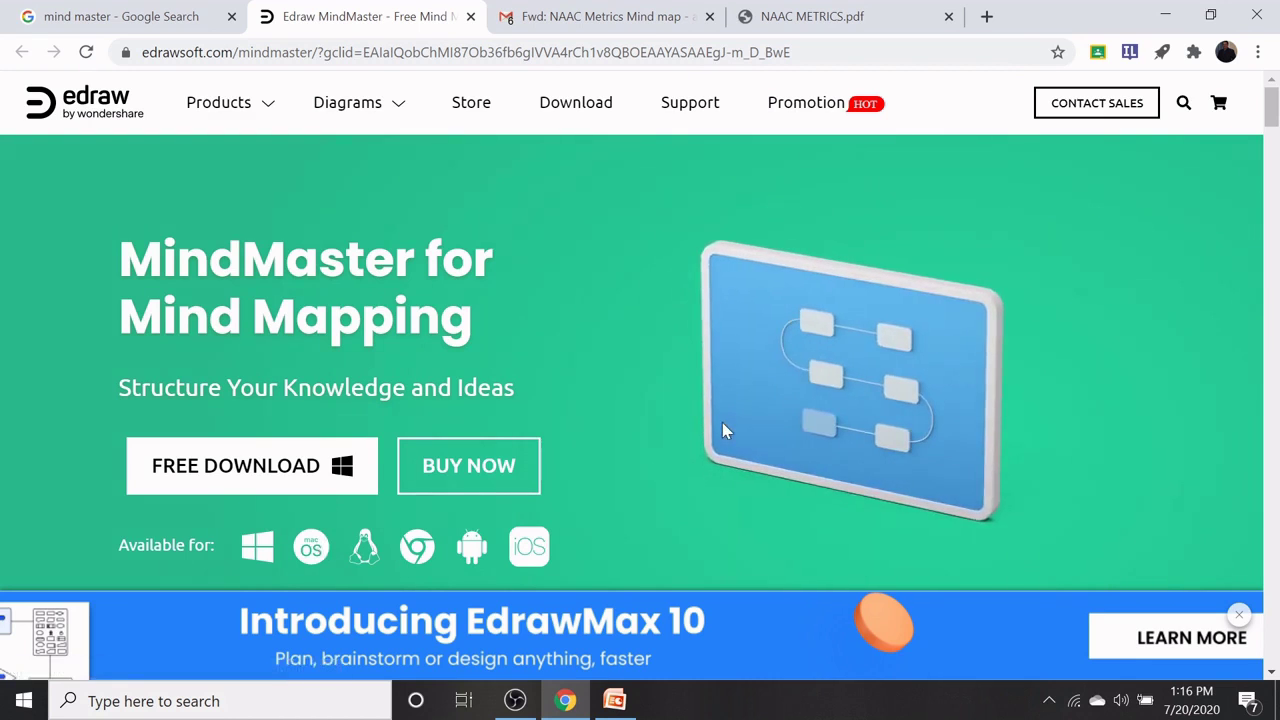
Step: Minimize the open windows, launch MindMaster from the desktop and create a blank Org-Chart Map
click(1168, 14)
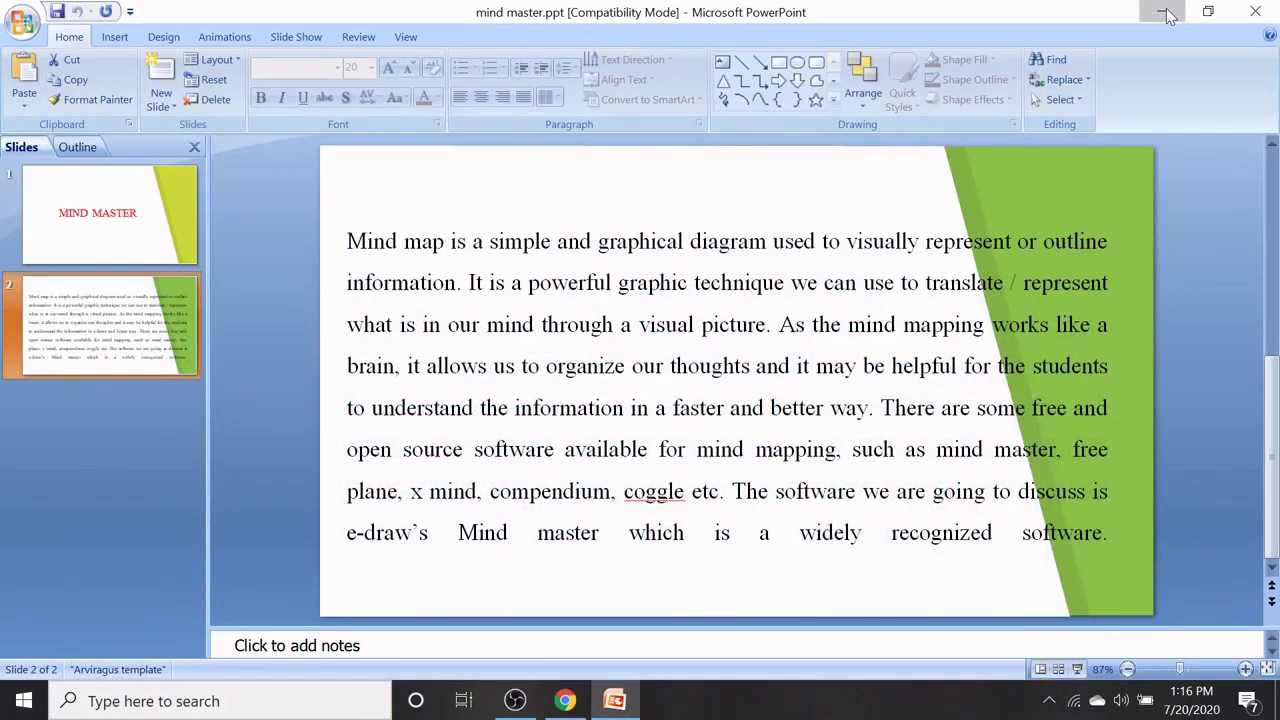
click(1168, 14)
click(1168, 14)
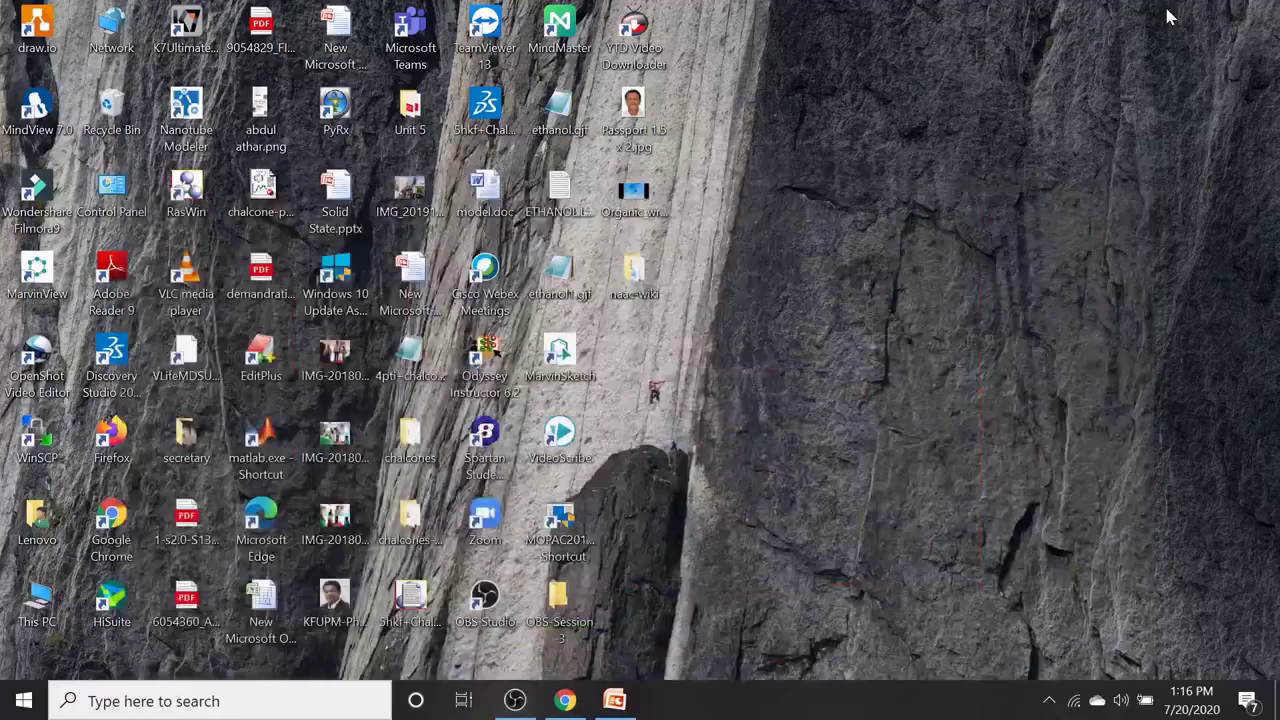
double_click(561, 30)
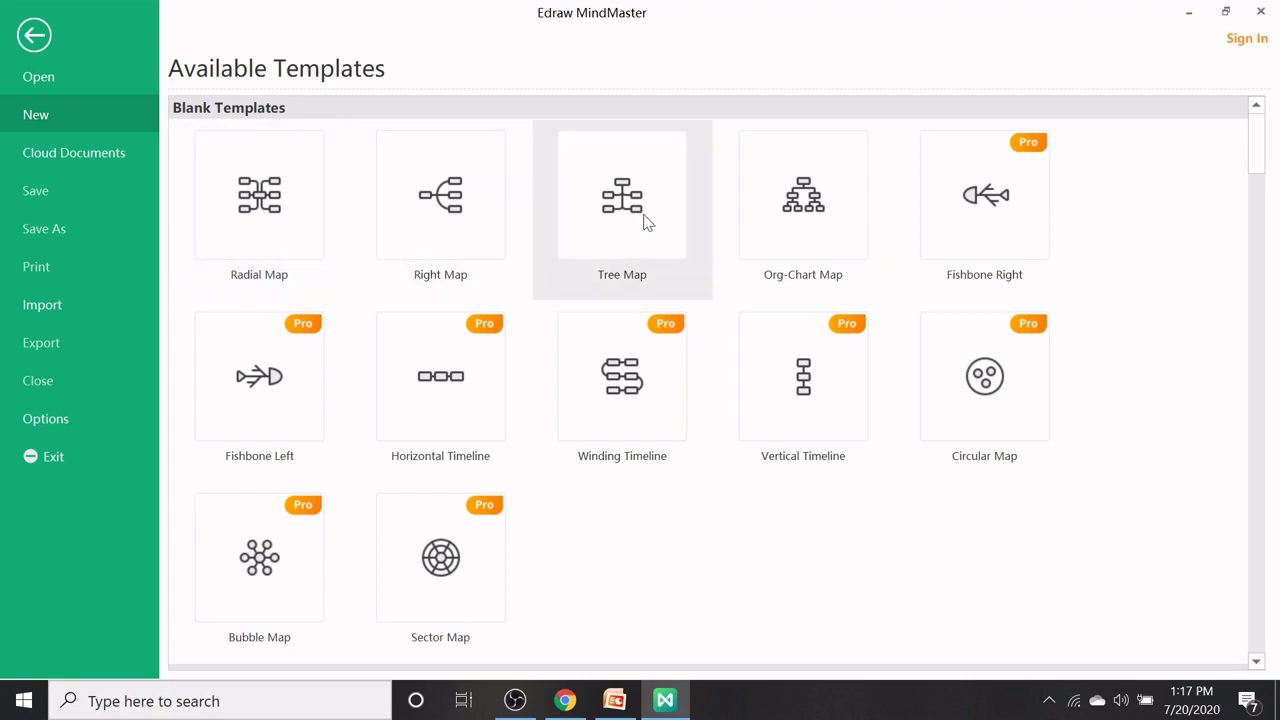
click(797, 221)
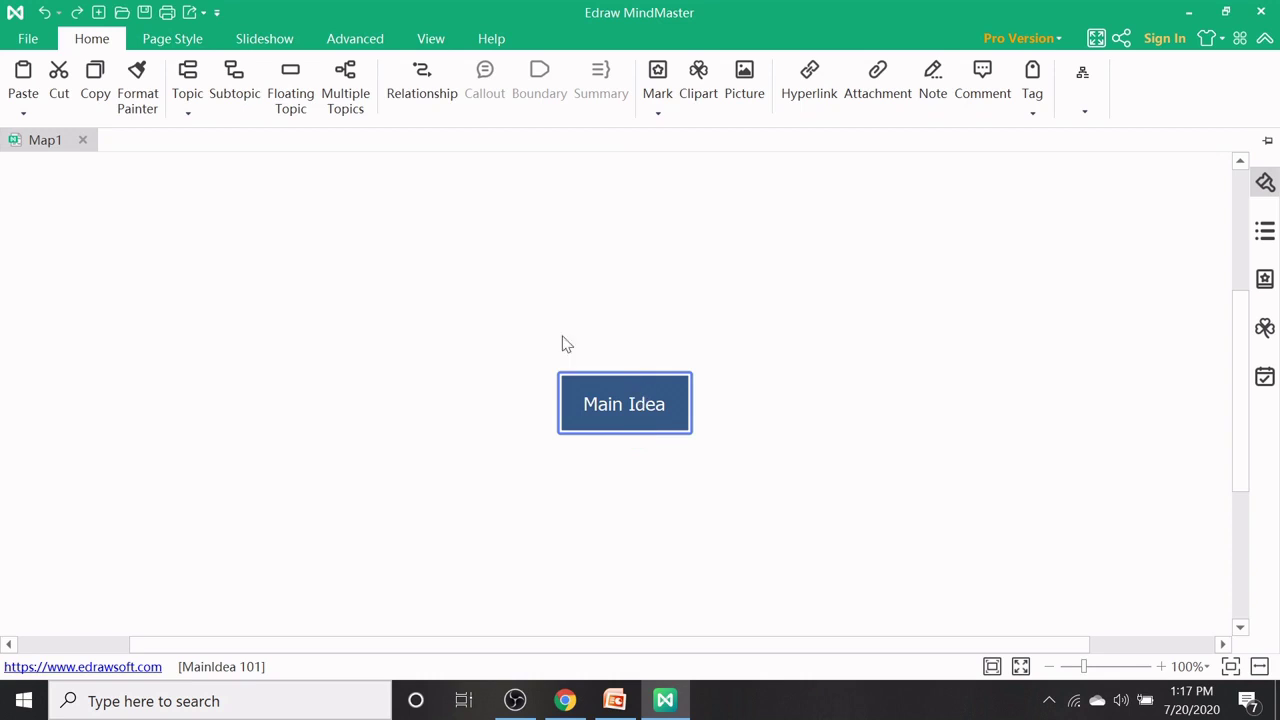
Step: Replace the text of the central Main Idea box with "NAAc METRICS"
mouse_move(617, 381)
double_click(628, 400)
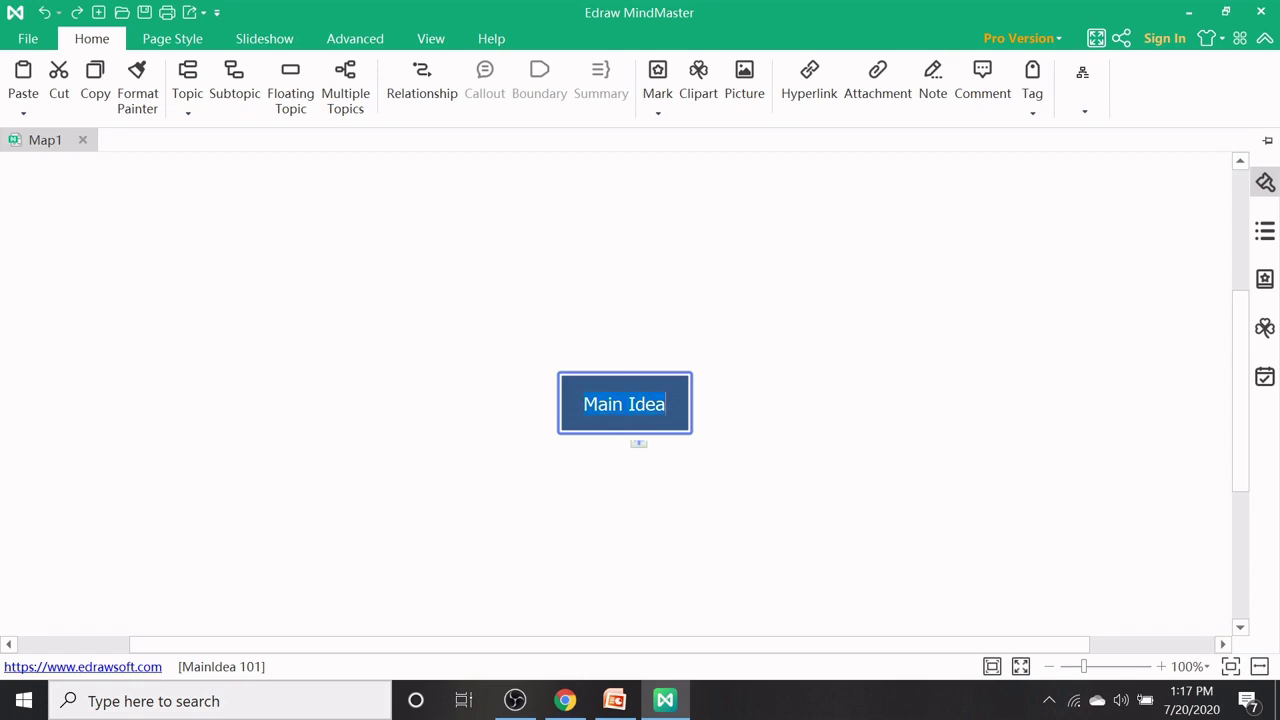
key(BackSpace)
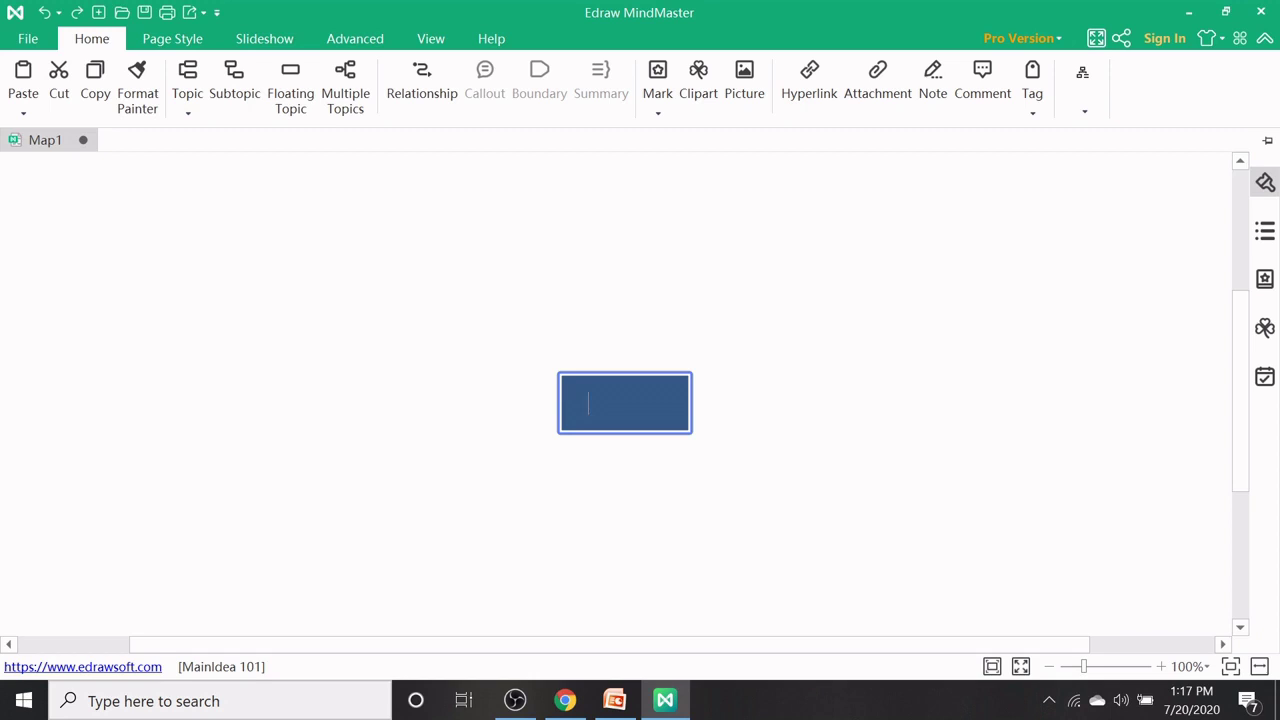
text(NAAc METR)
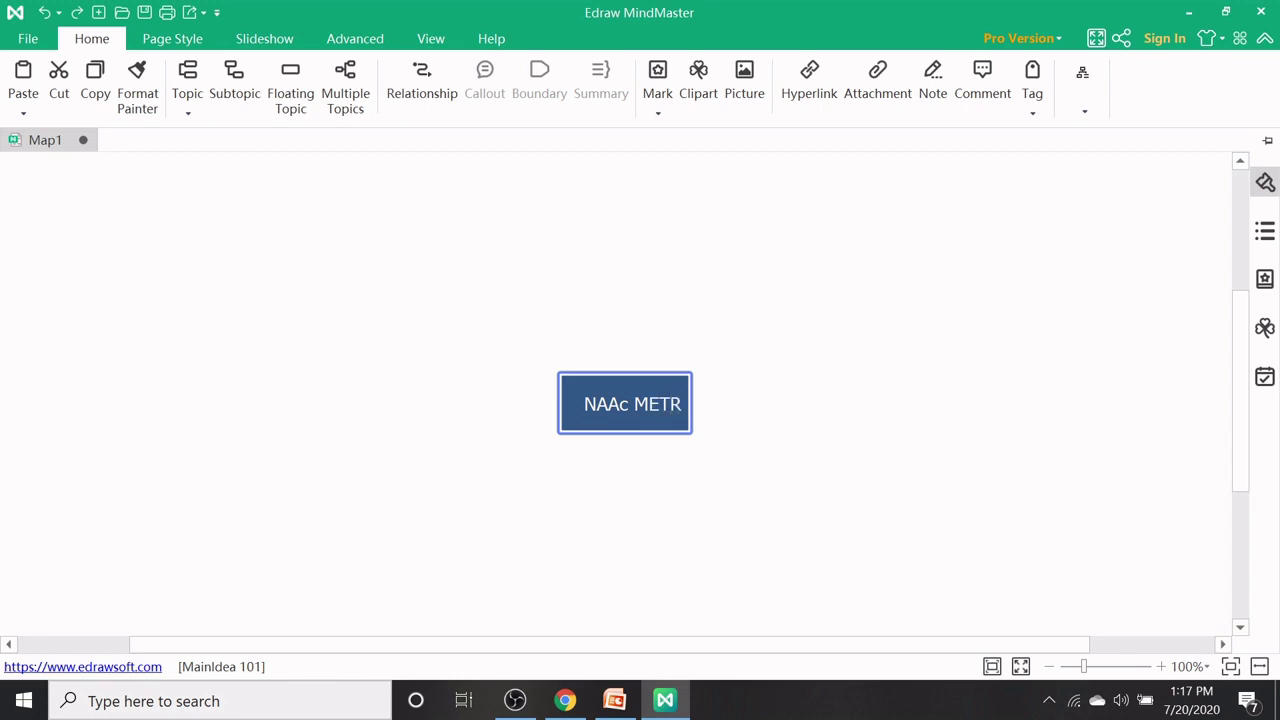
text(IS)
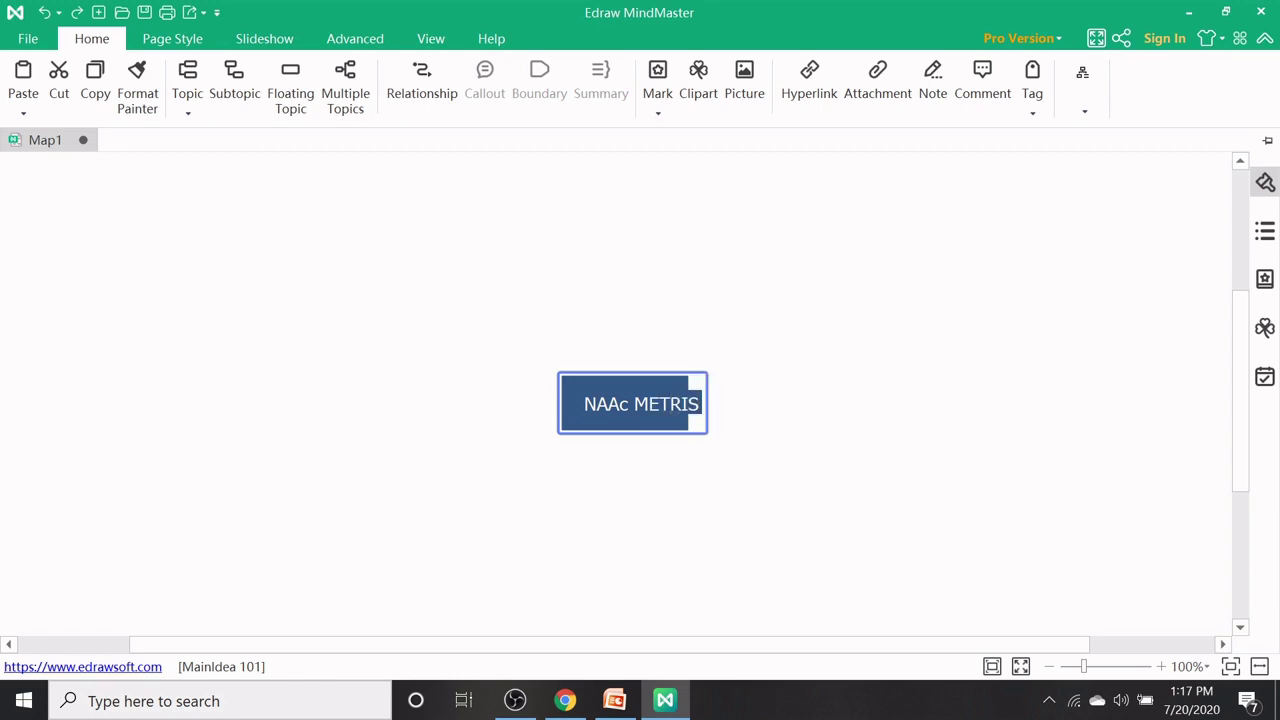
key(BackSpace)
text(CS)
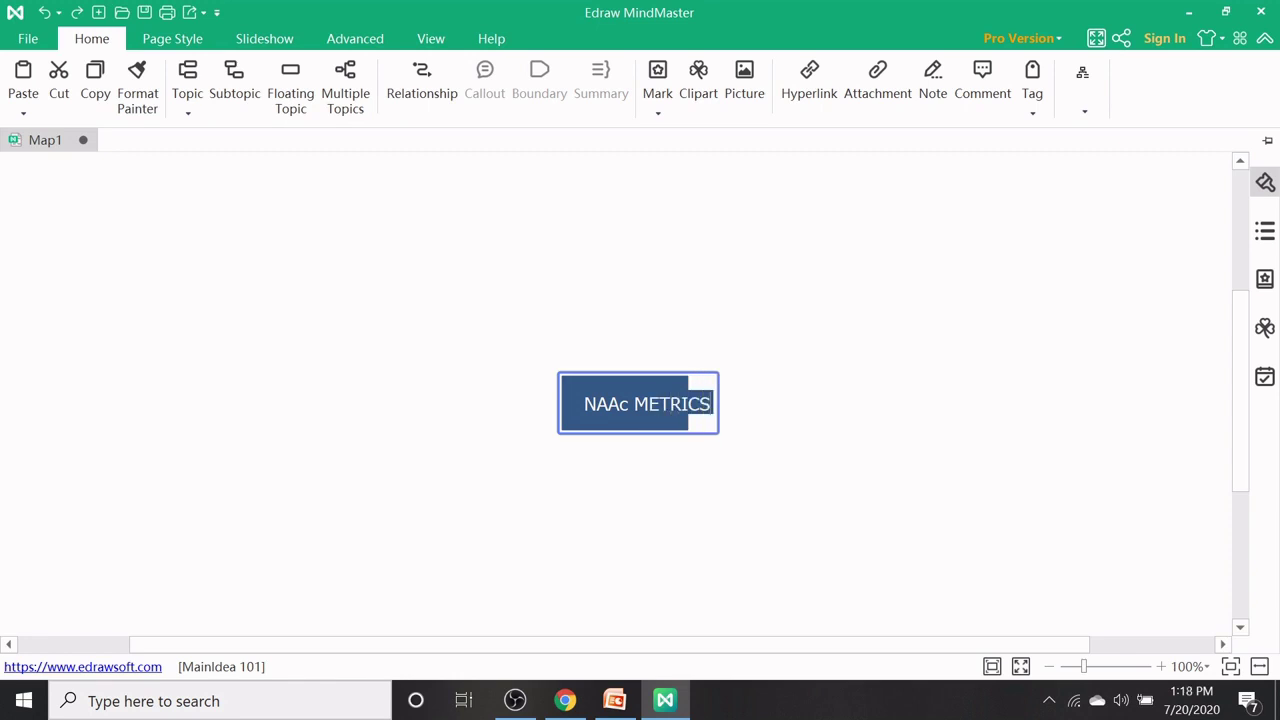
click(940, 446)
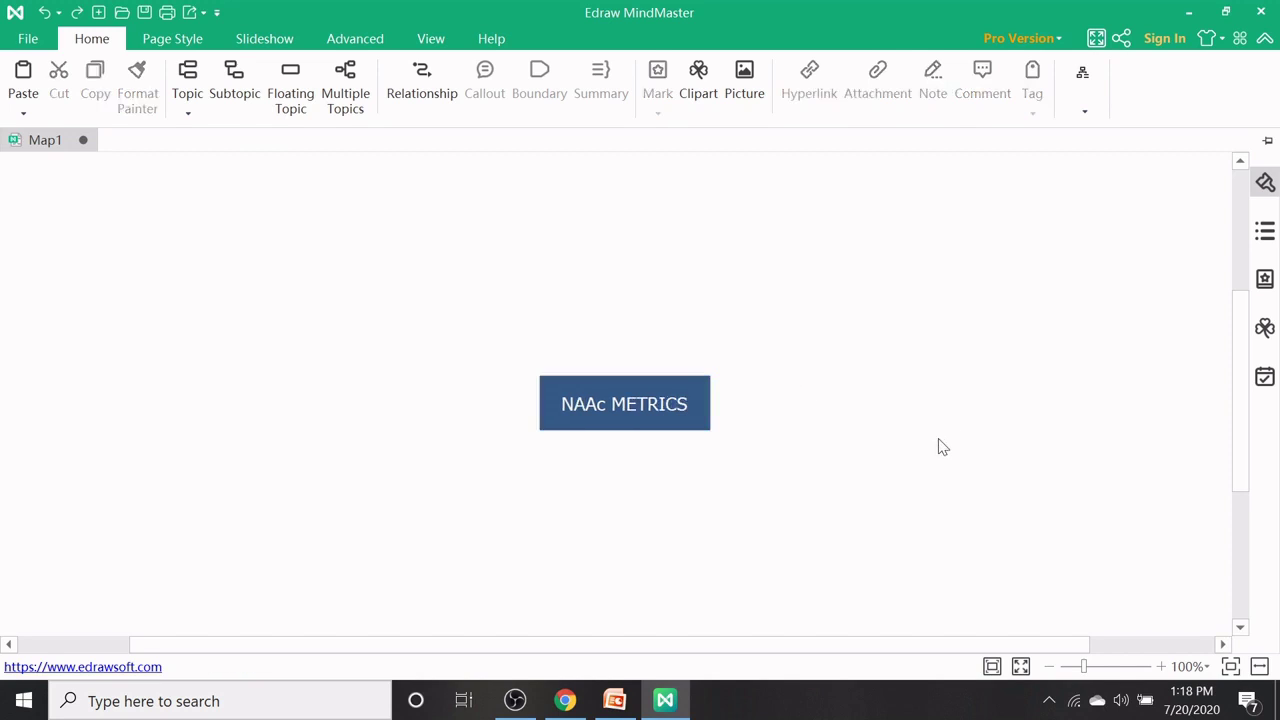
Step: Correct the lowercase c in the central topic's title so it reads "NAAC METRICS"
click(677, 398)
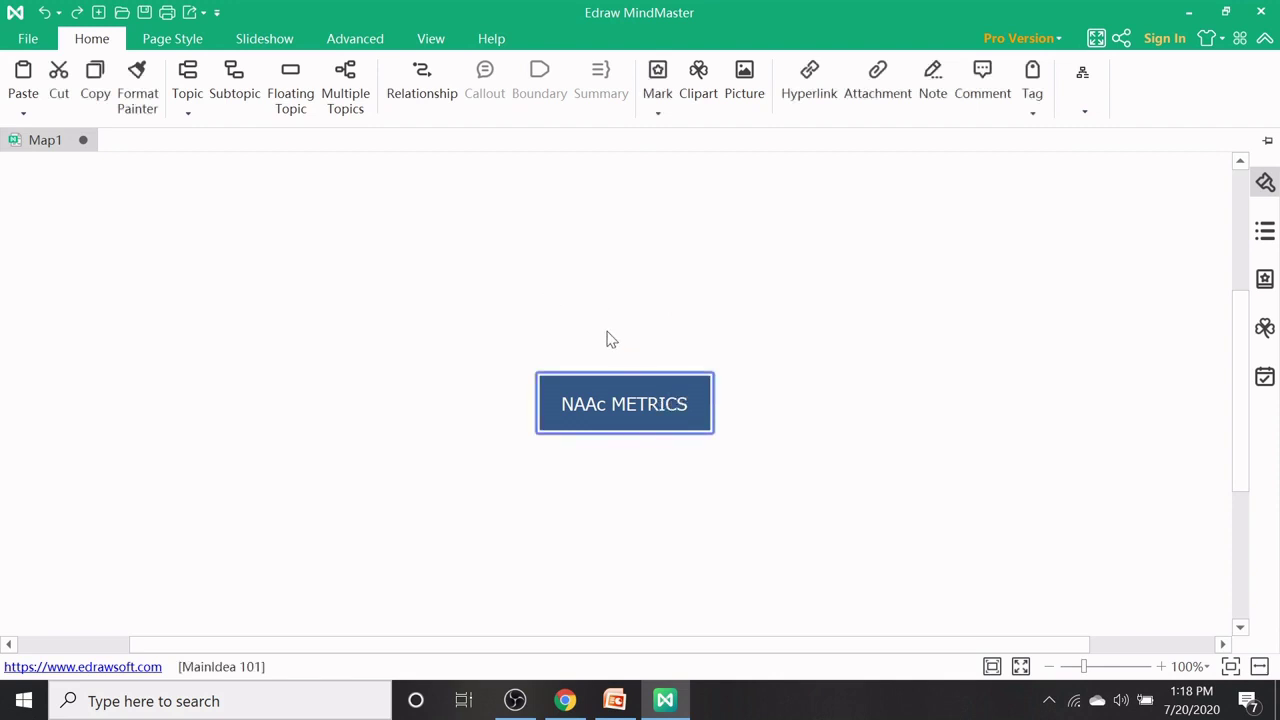
click(607, 405)
key(BackSpace)
text(C)
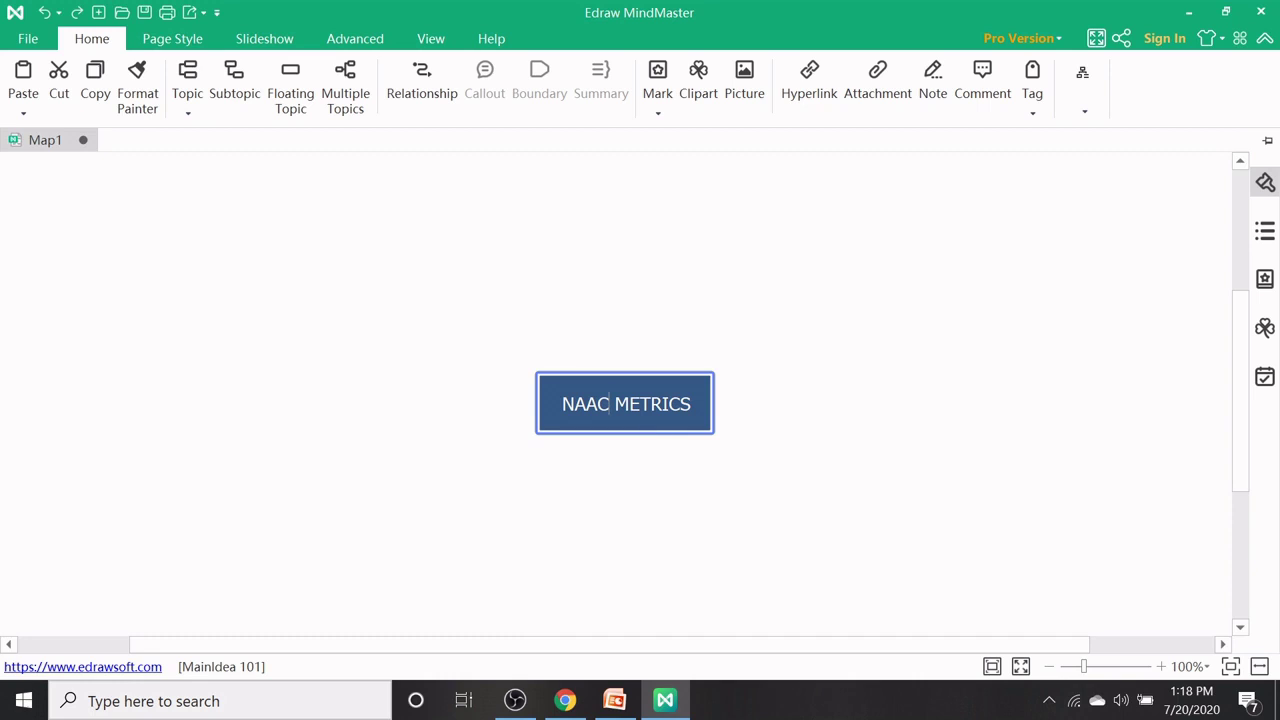
Step: Apply the Tide theme color to the map
click(172, 40)
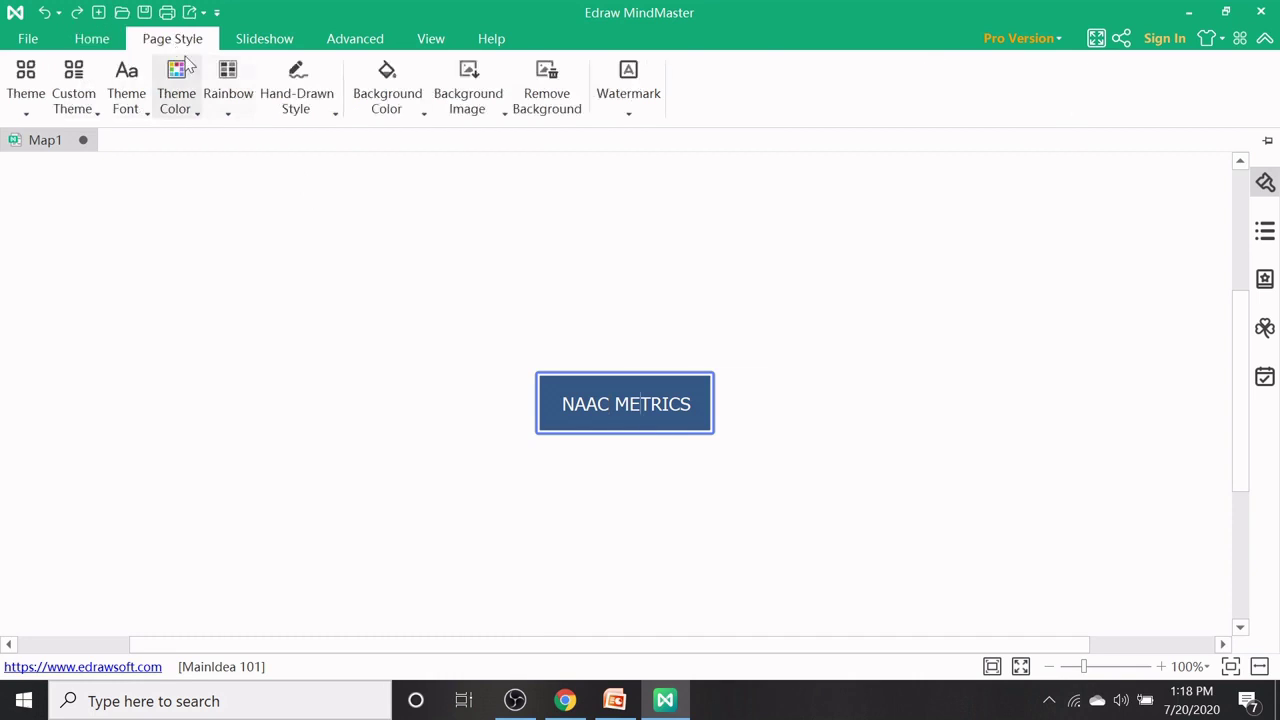
click(176, 80)
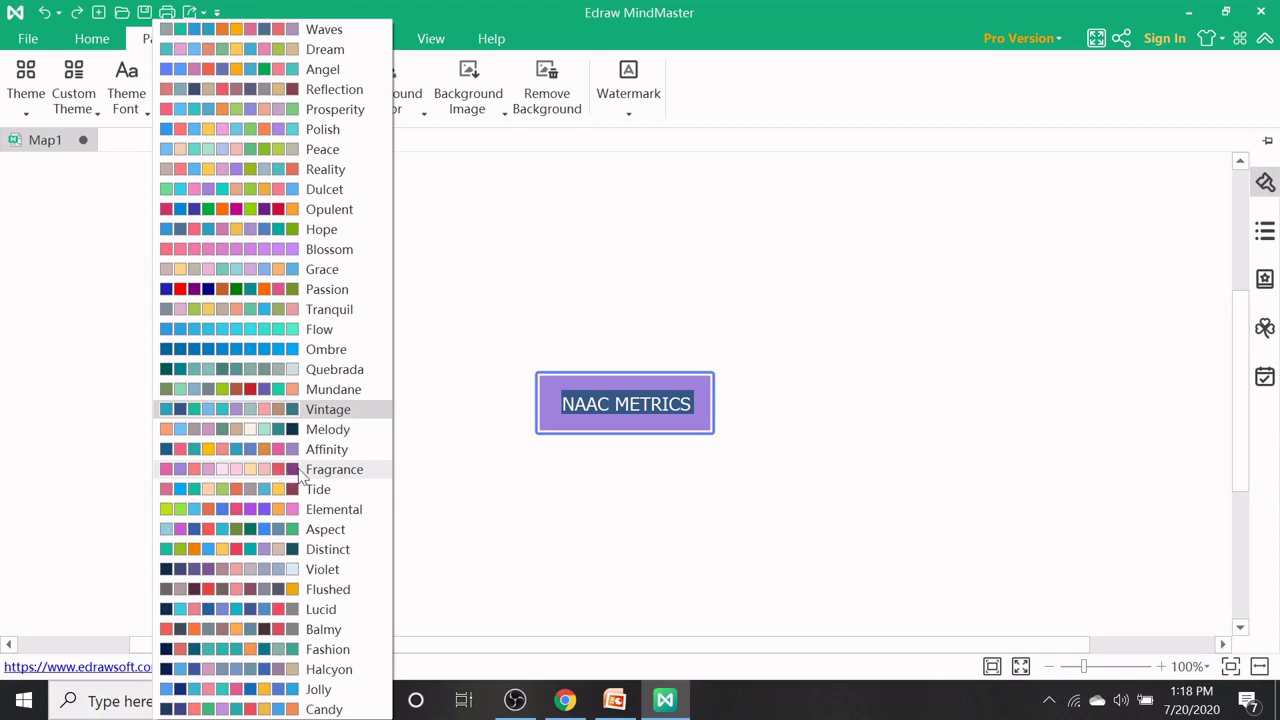
click(295, 492)
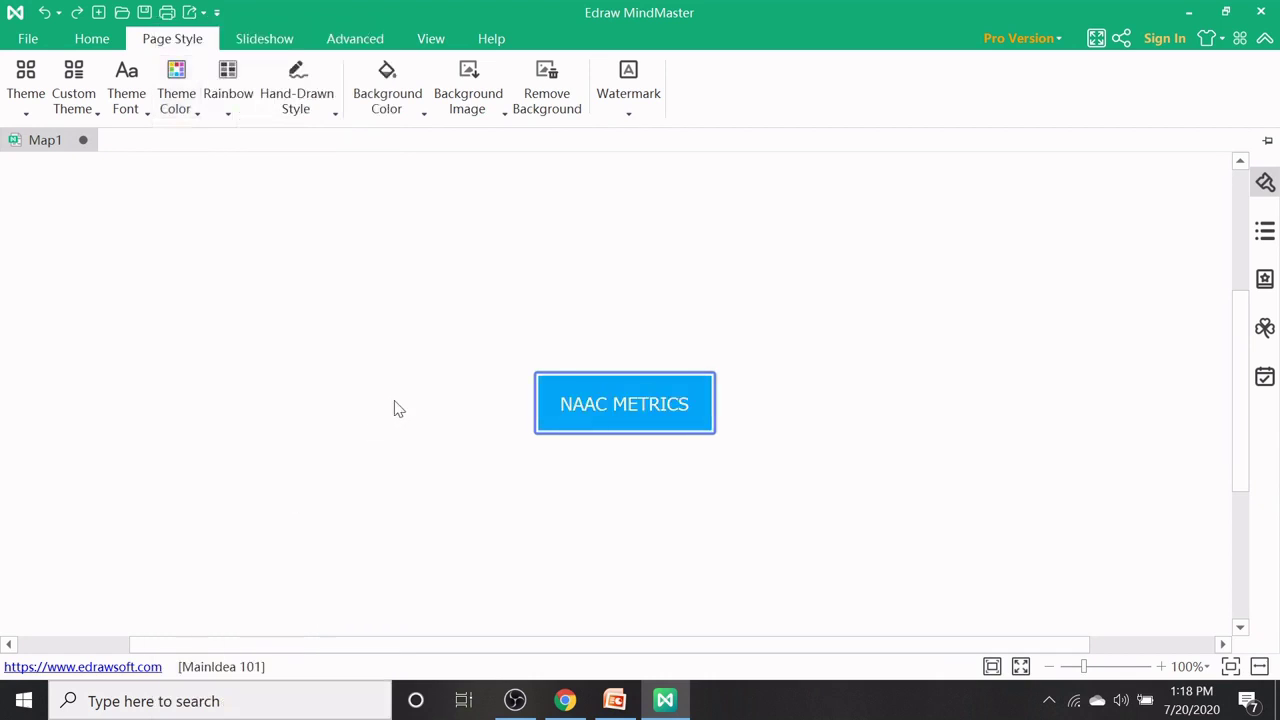
Step: Show the topic formatting options and set the NAAC METRICS box's outline color to black
mouse_move(603, 387)
click(1265, 146)
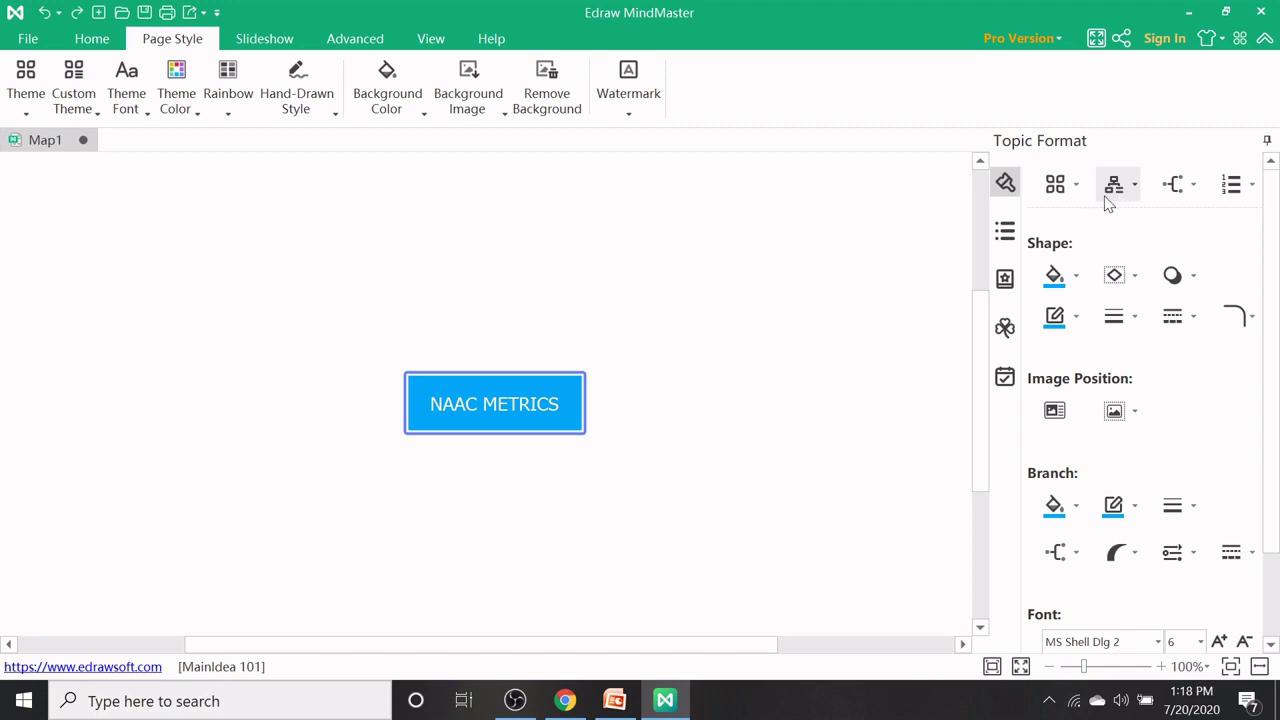
click(1075, 318)
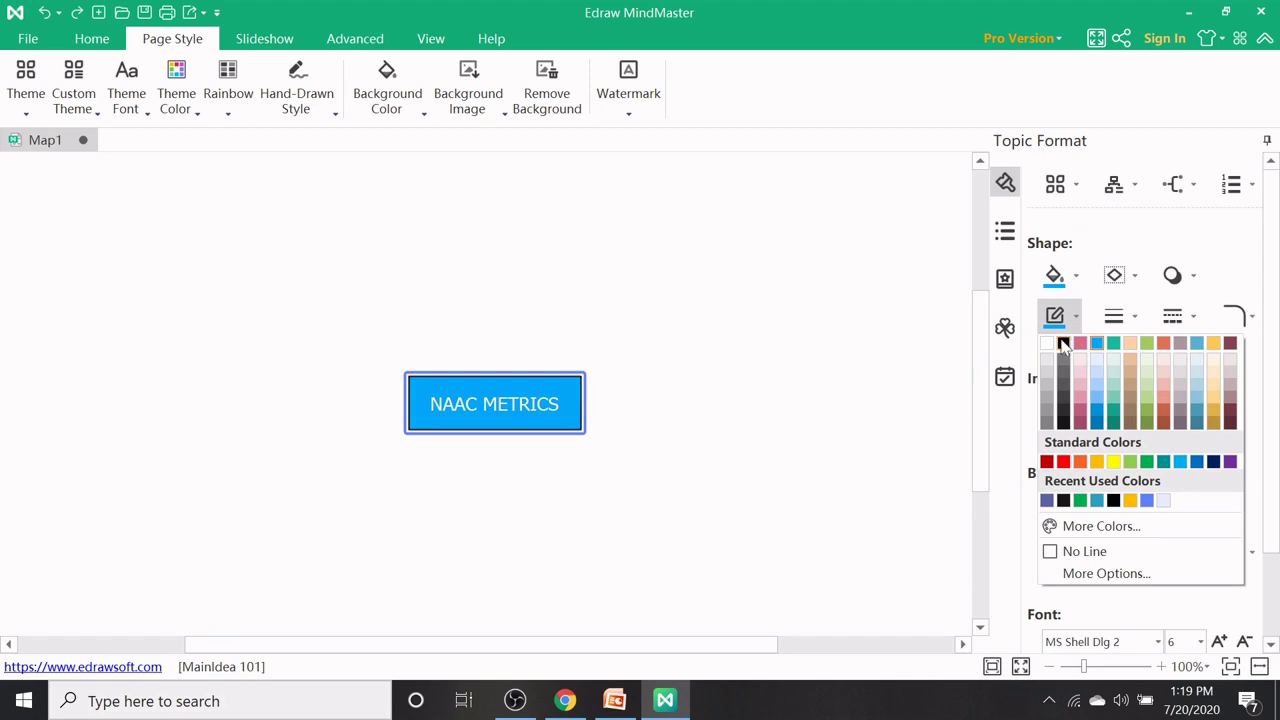
click(1063, 345)
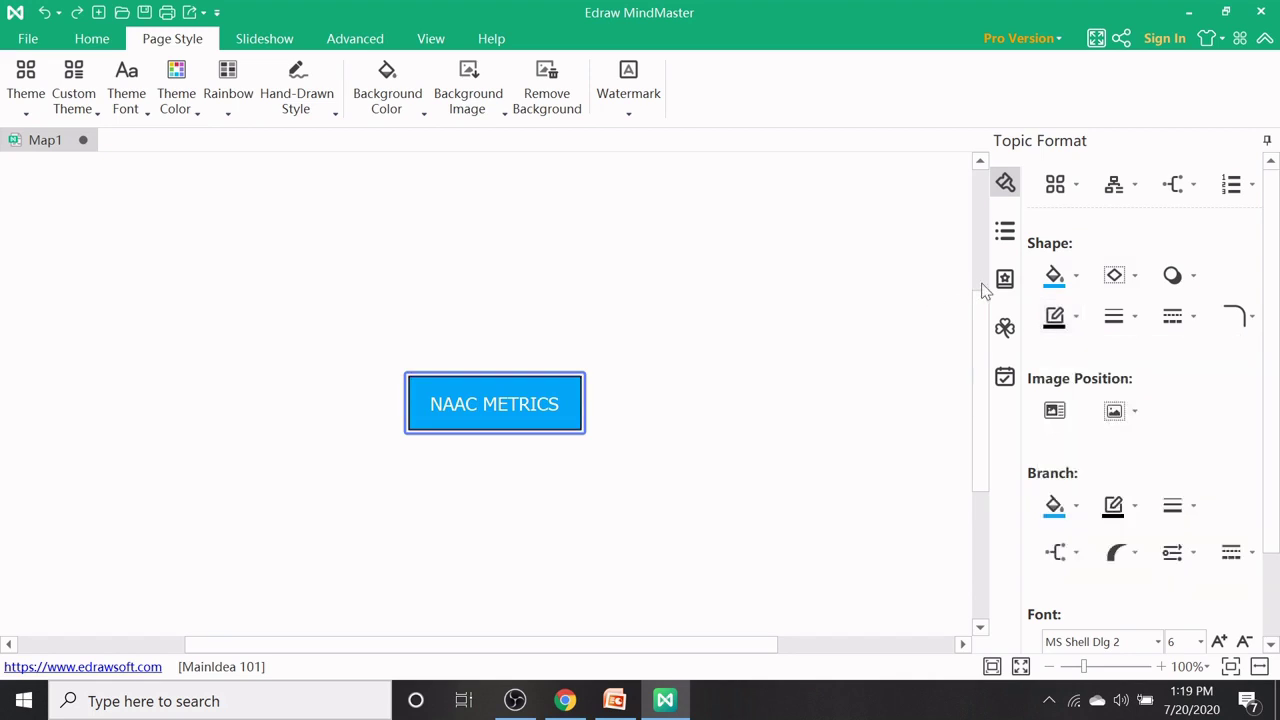
Step: Round the corners of the NAAC METRICS box with the largest corner radius and deselect it
click(1246, 321)
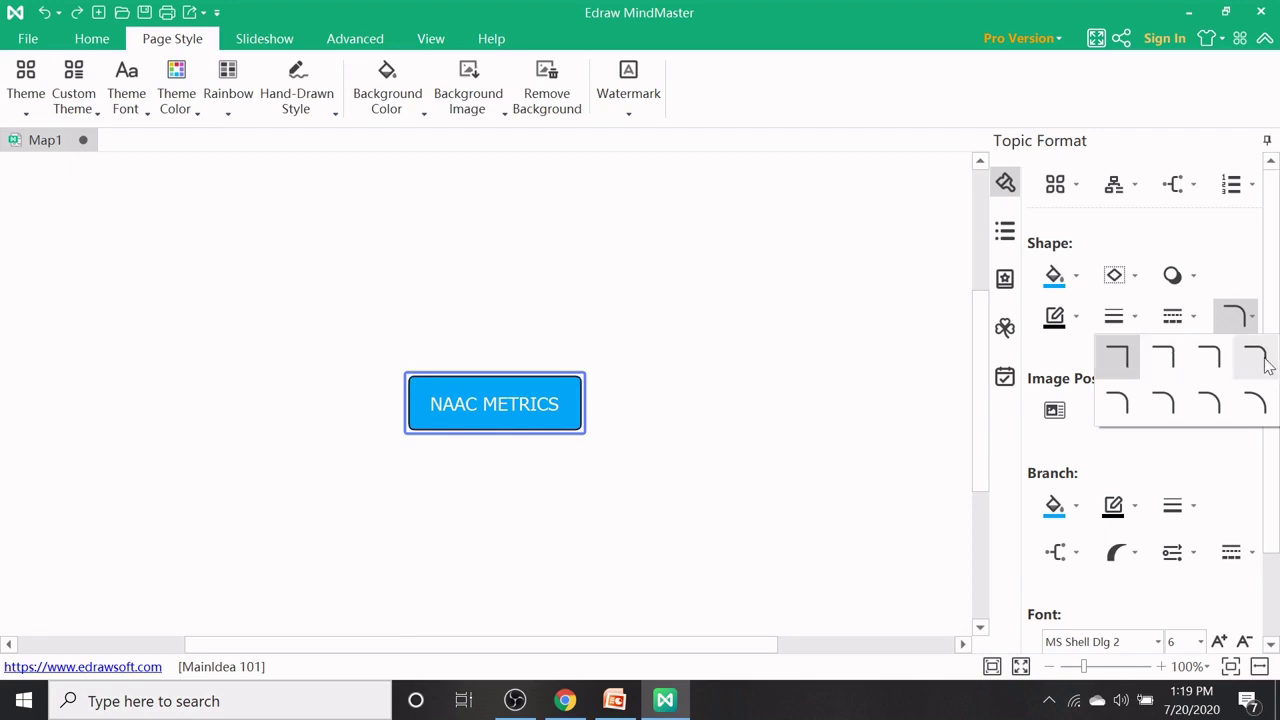
click(1251, 410)
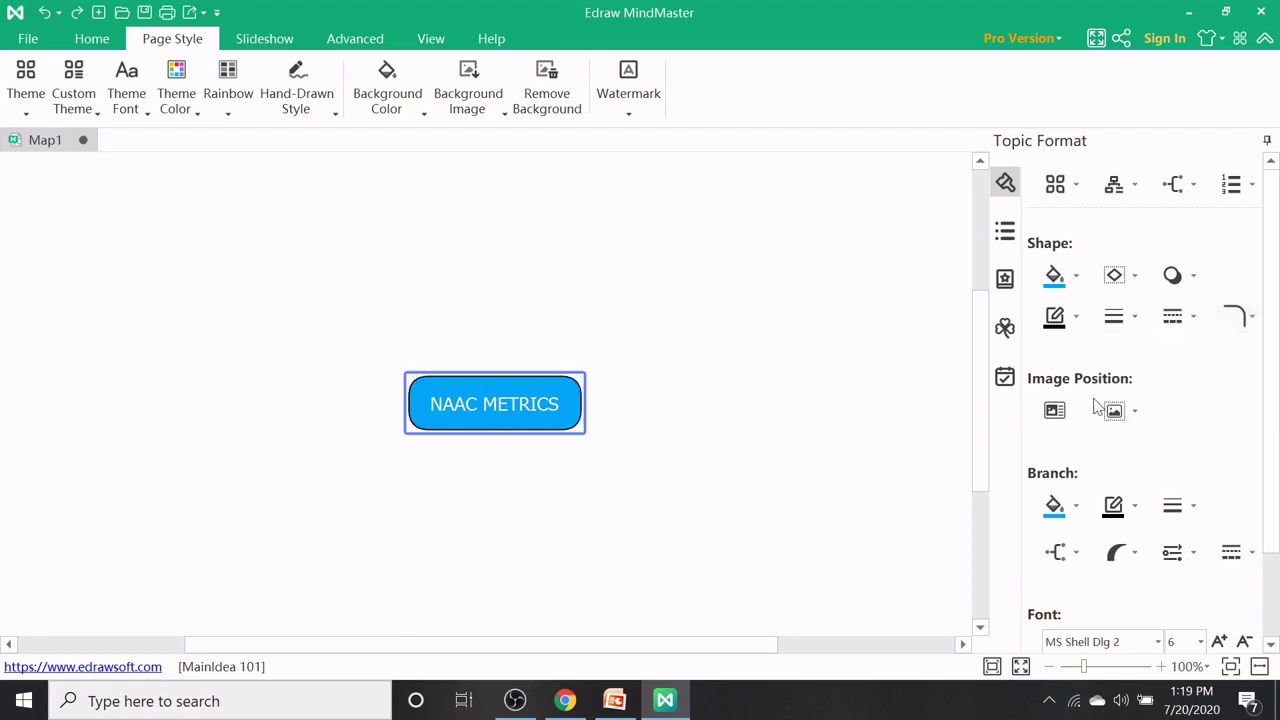
click(882, 368)
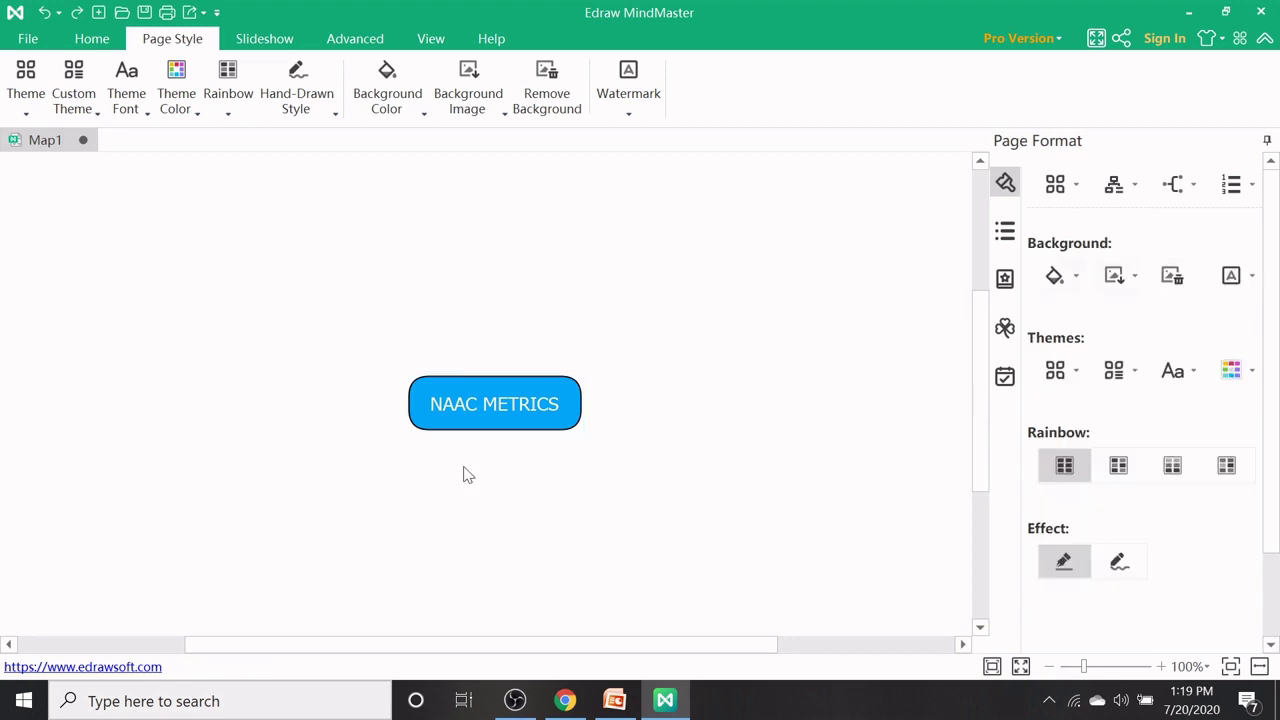
Step: Look through the available marks and the clipart library's categories, such as Education
click(1004, 280)
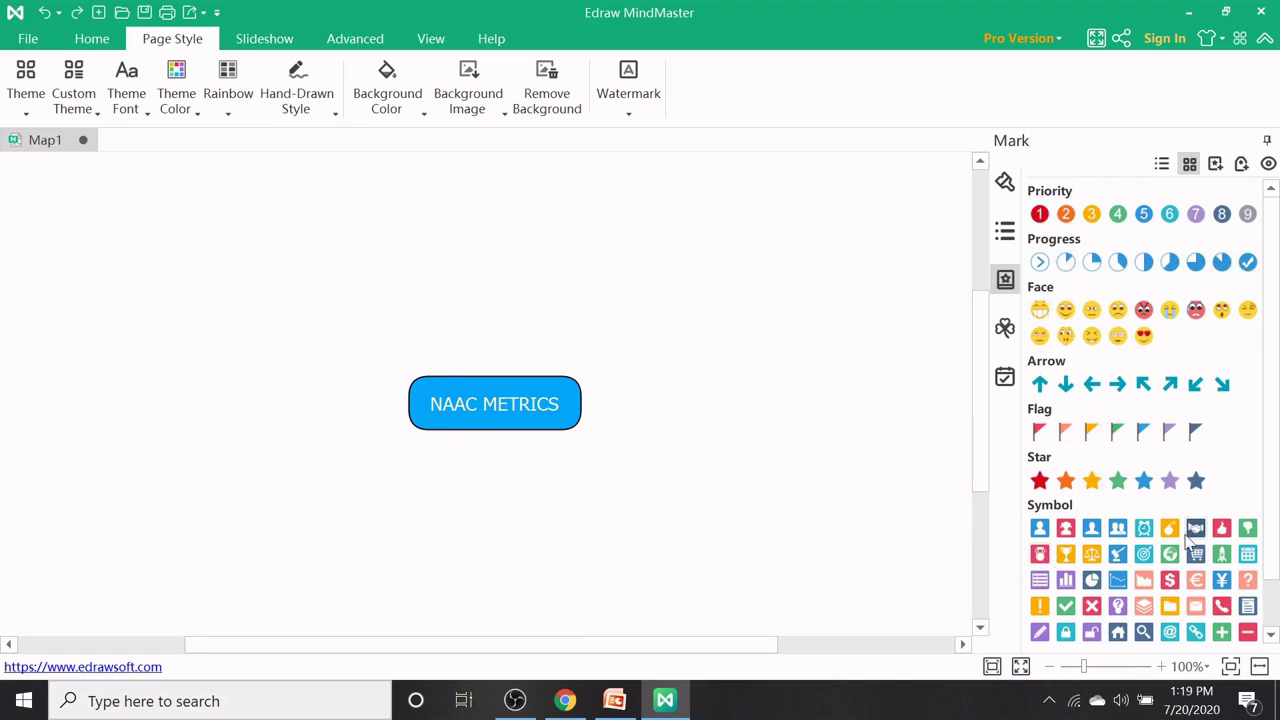
click(1005, 330)
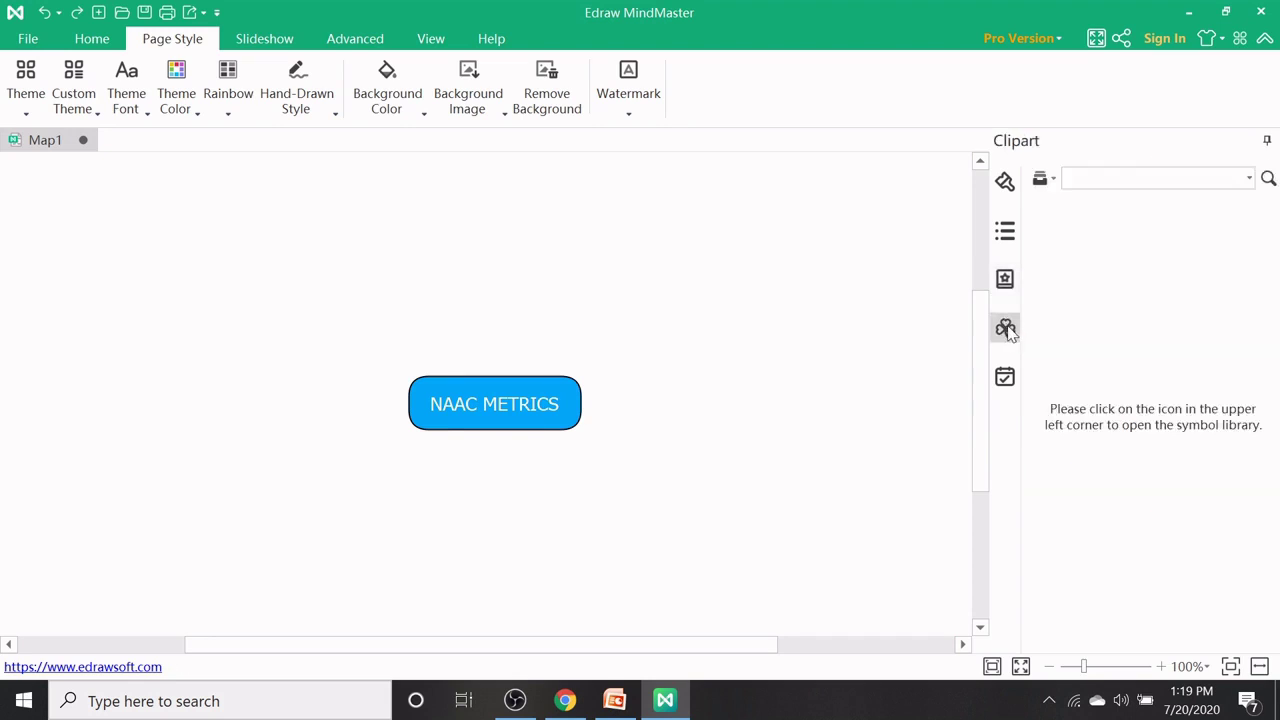
click(1048, 183)
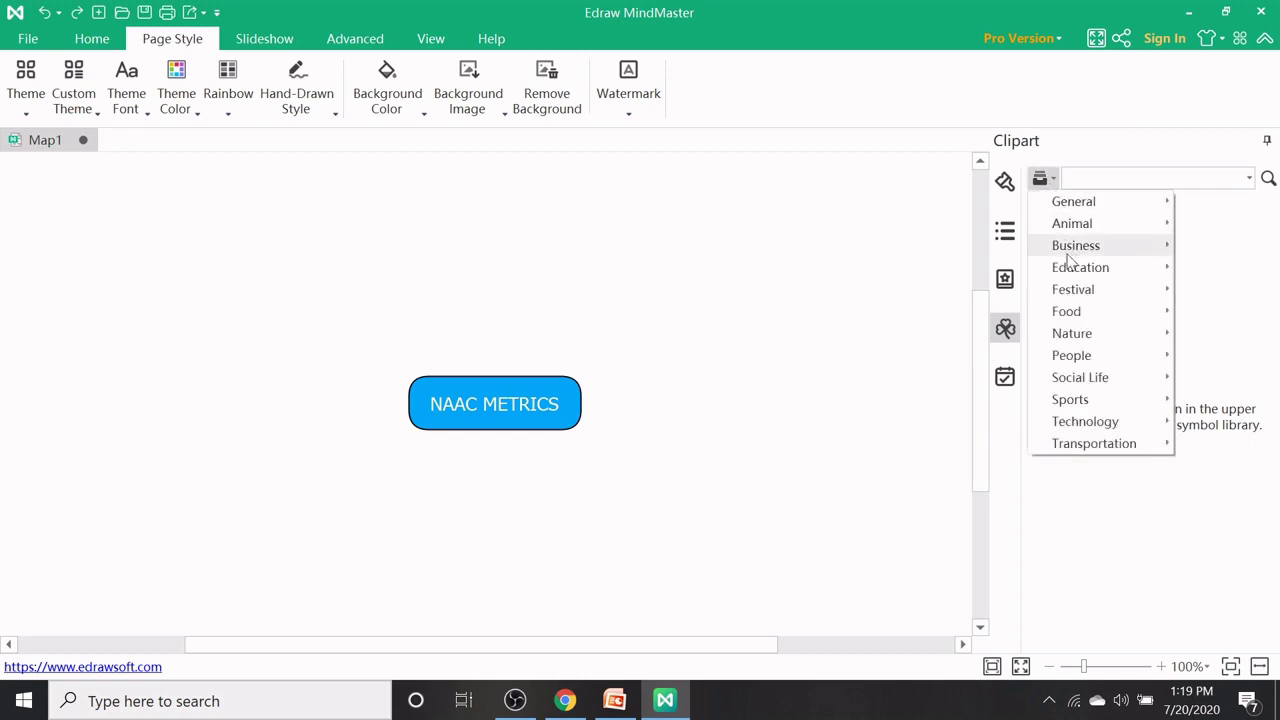
mouse_move(1072, 275)
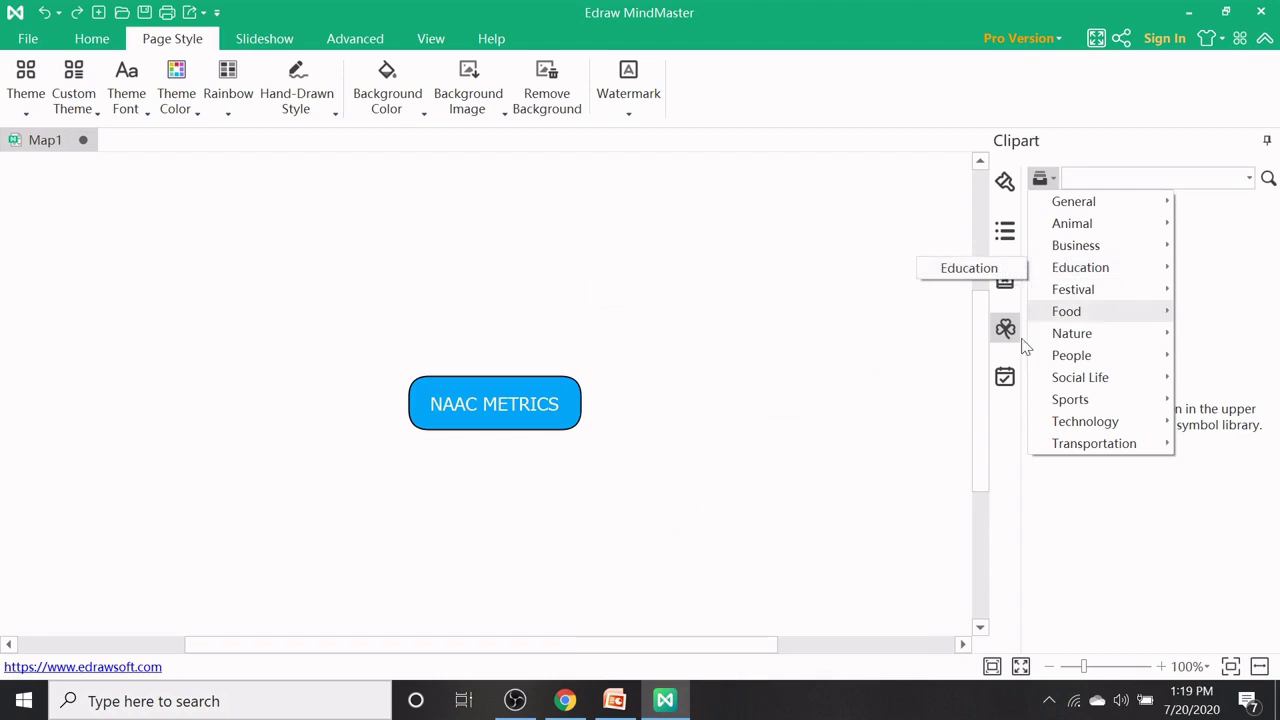
click(1034, 546)
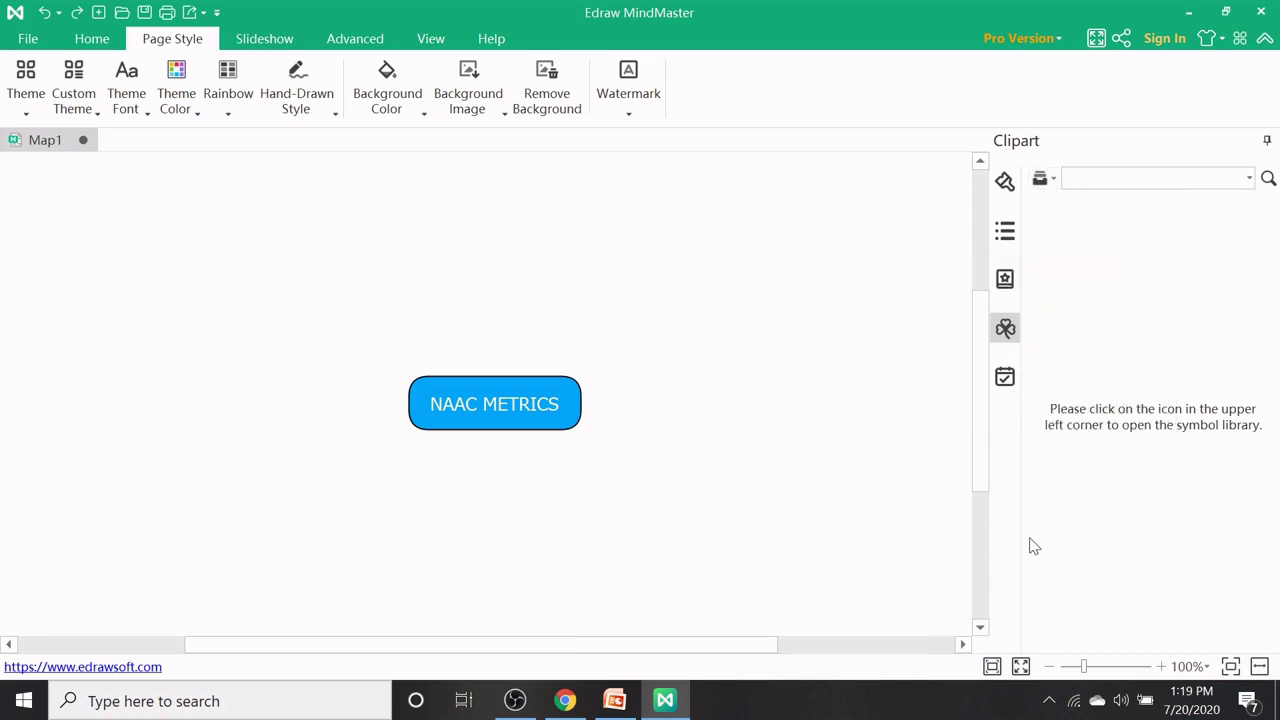
Step: Add three main topics beneath the NAAC METRICS box
click(506, 406)
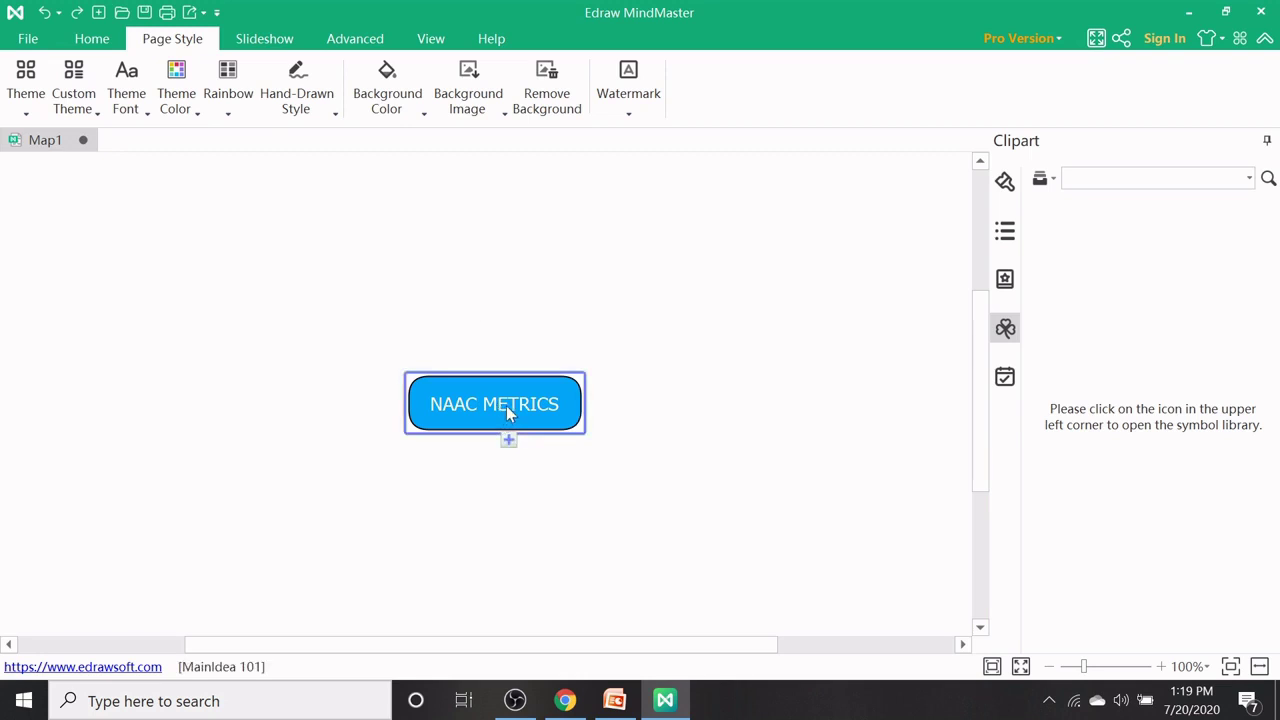
click(980, 627)
click(980, 627)
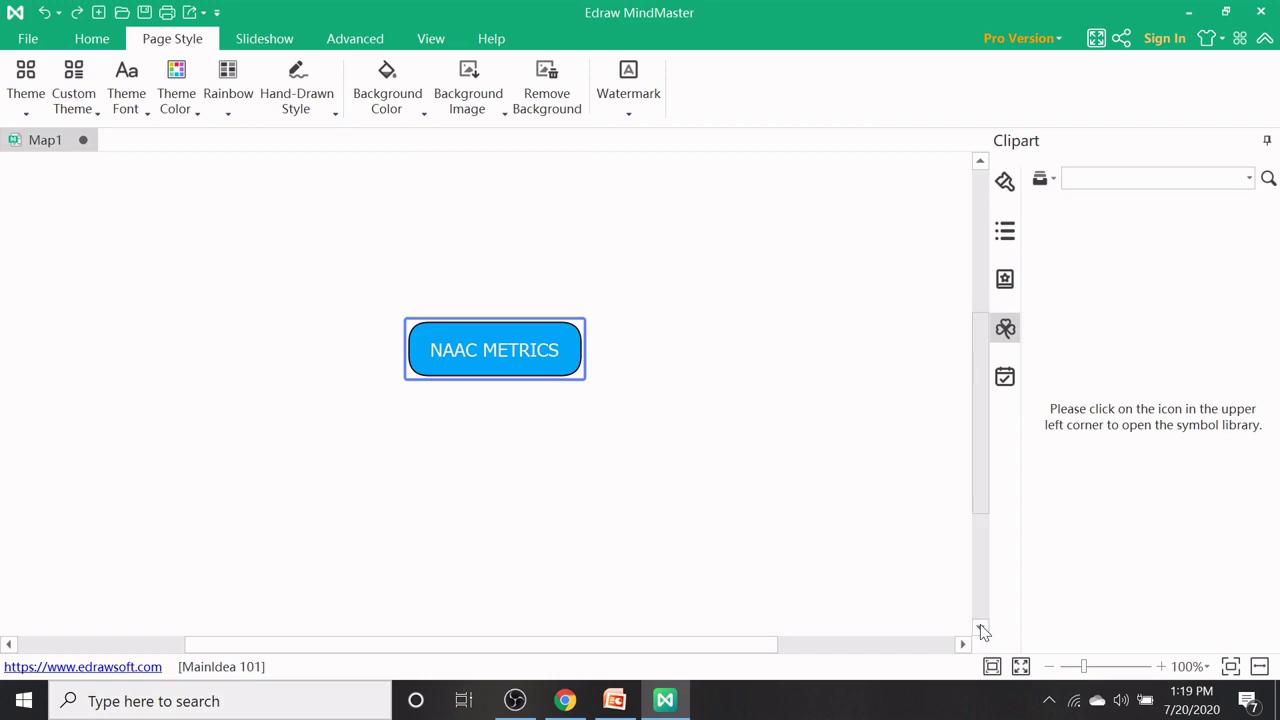
click(980, 627)
double_click(980, 627)
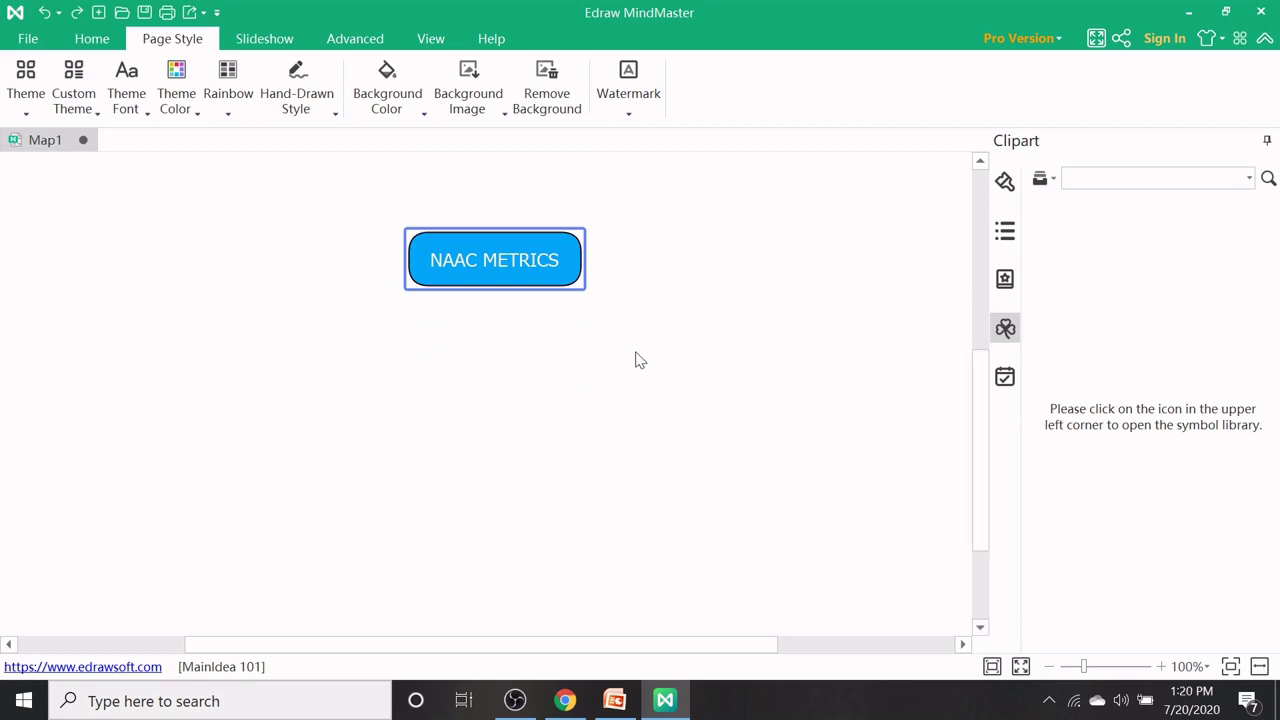
mouse_move(500, 282)
click(509, 297)
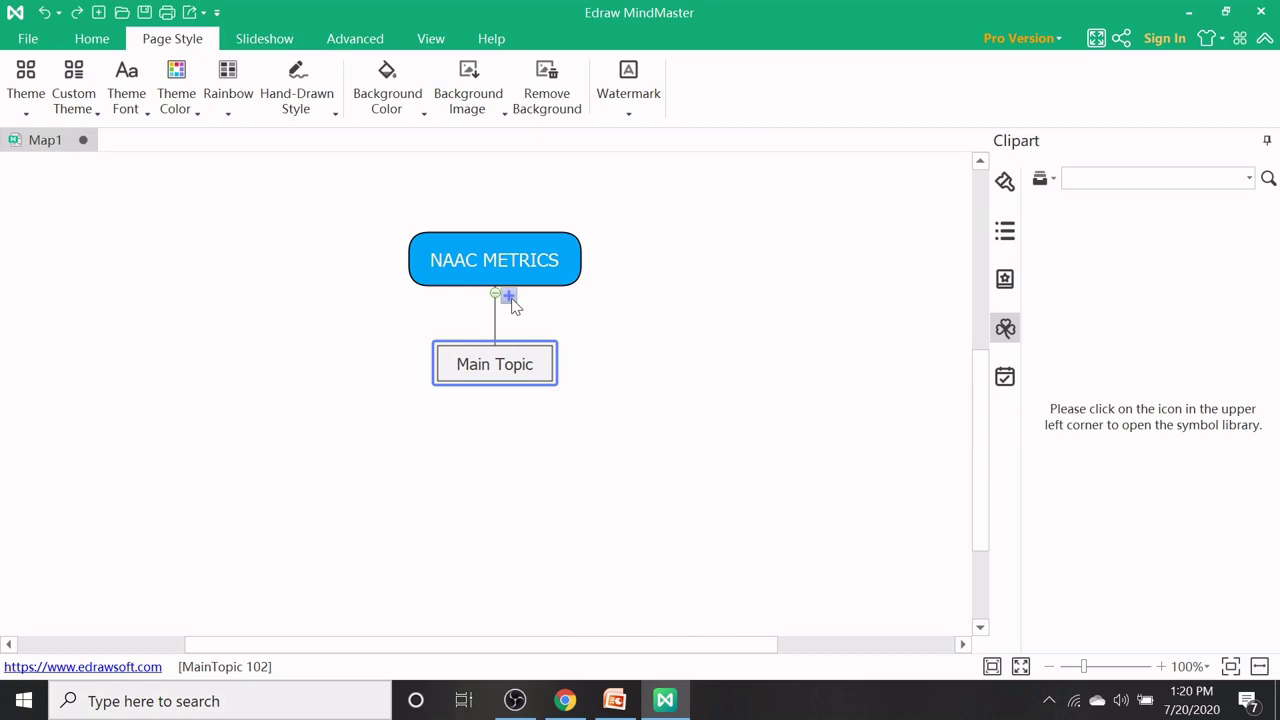
click(508, 297)
click(508, 297)
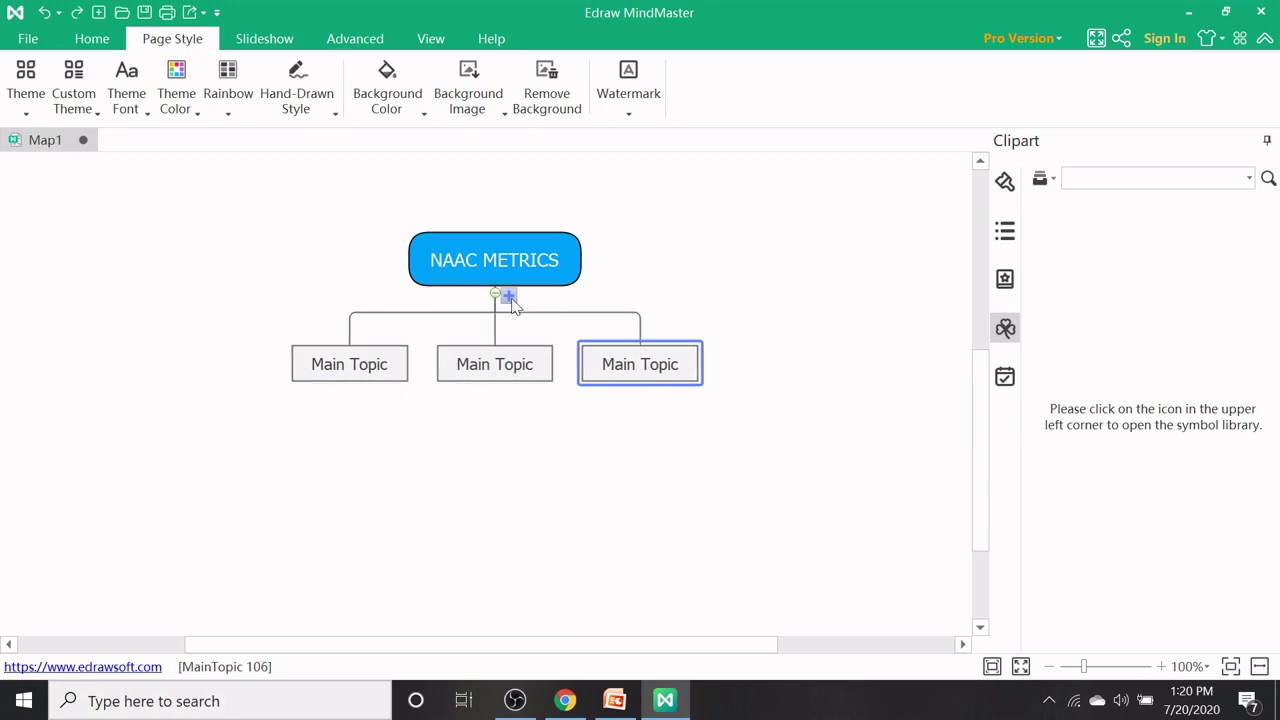
Step: Add four more main topics beneath the NAAC METRICS box, making a row of seven
click(508, 297)
click(508, 297)
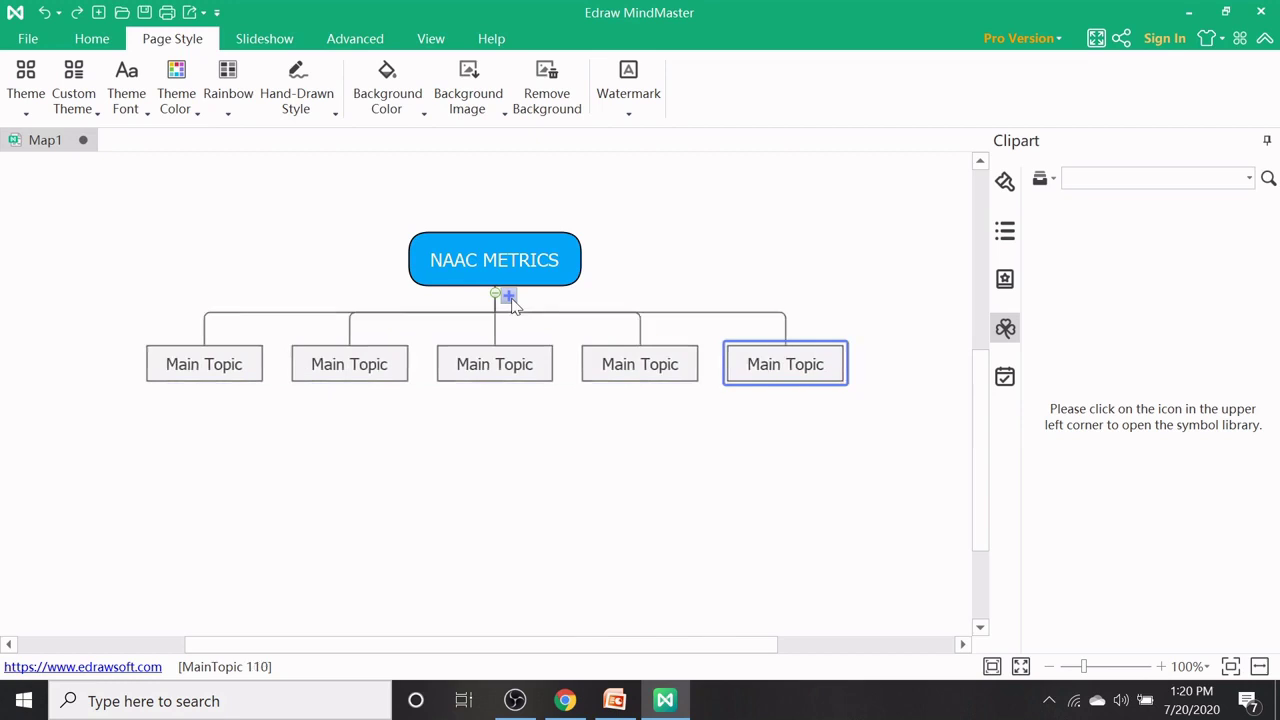
click(508, 297)
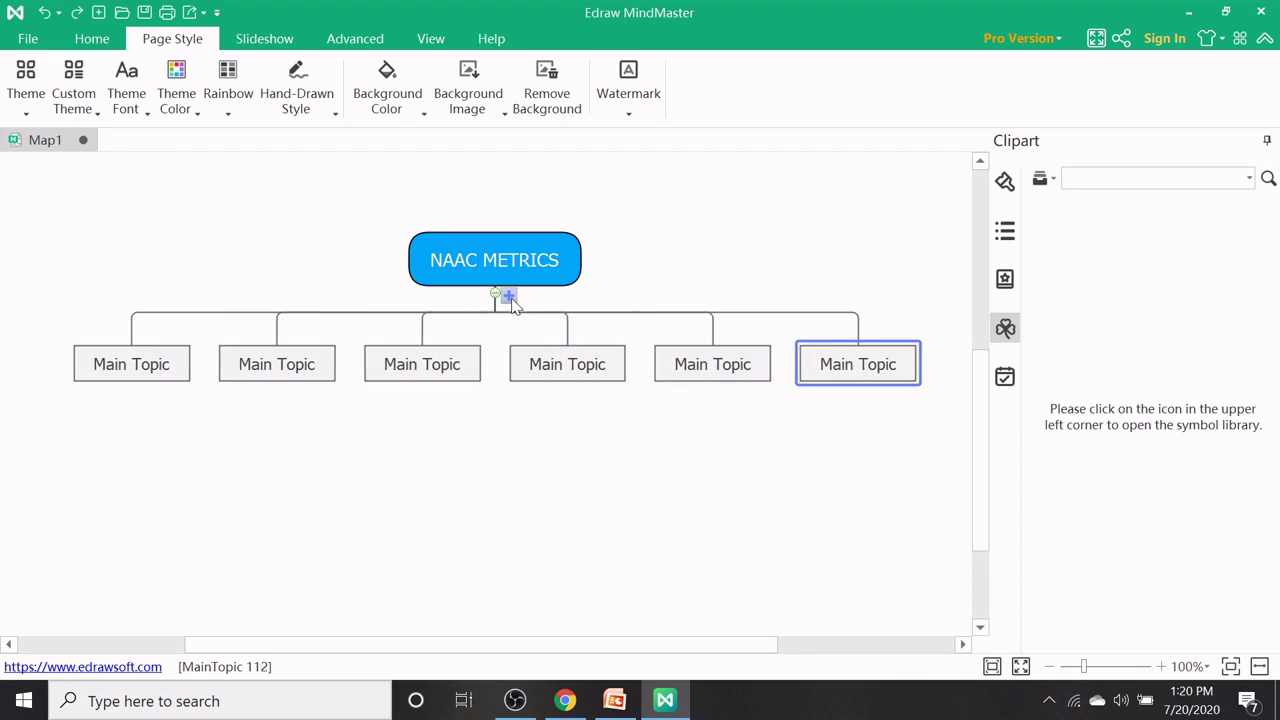
click(510, 299)
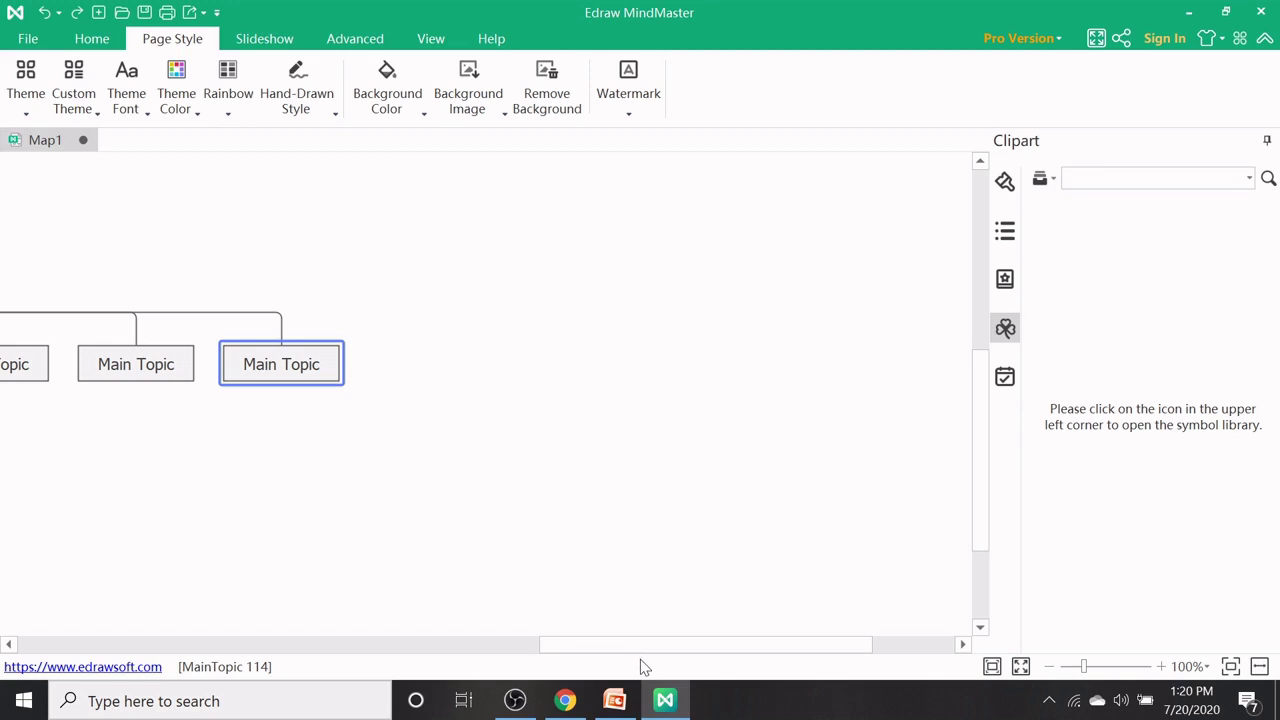
Step: Hide the clipart library so that the whole row of main topics fits in view
click(408, 650)
click(408, 650)
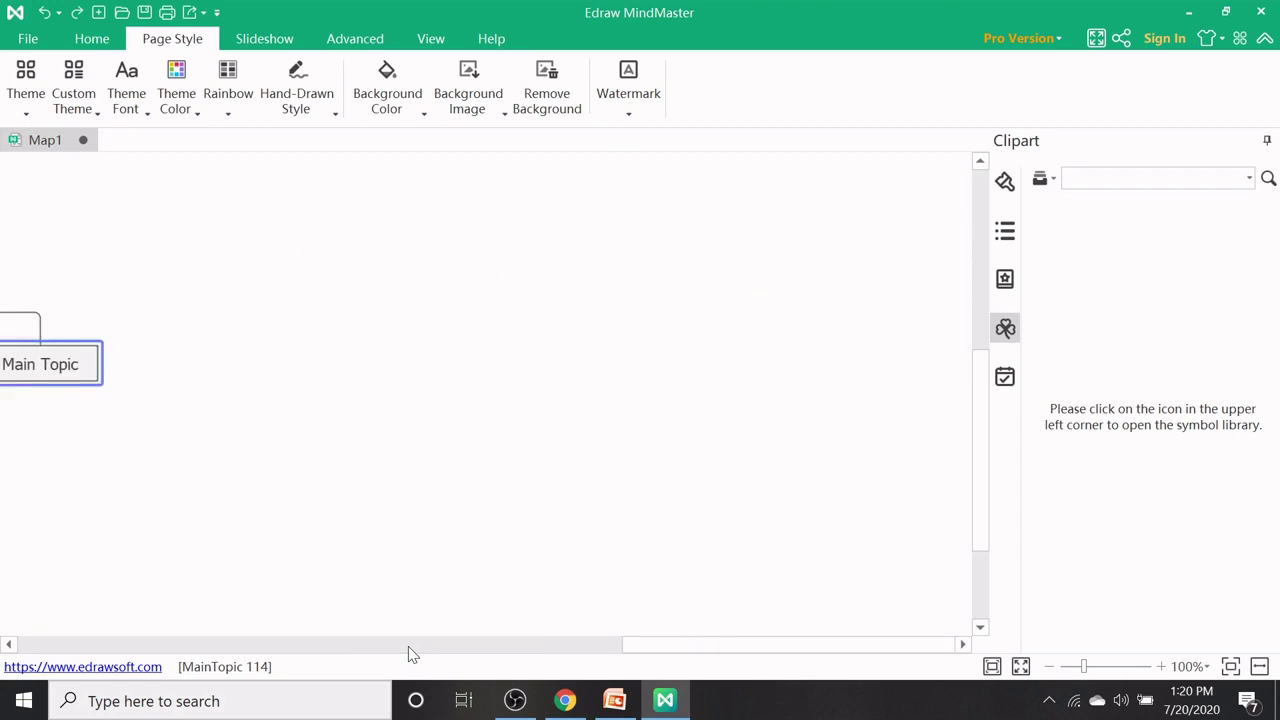
click(408, 650)
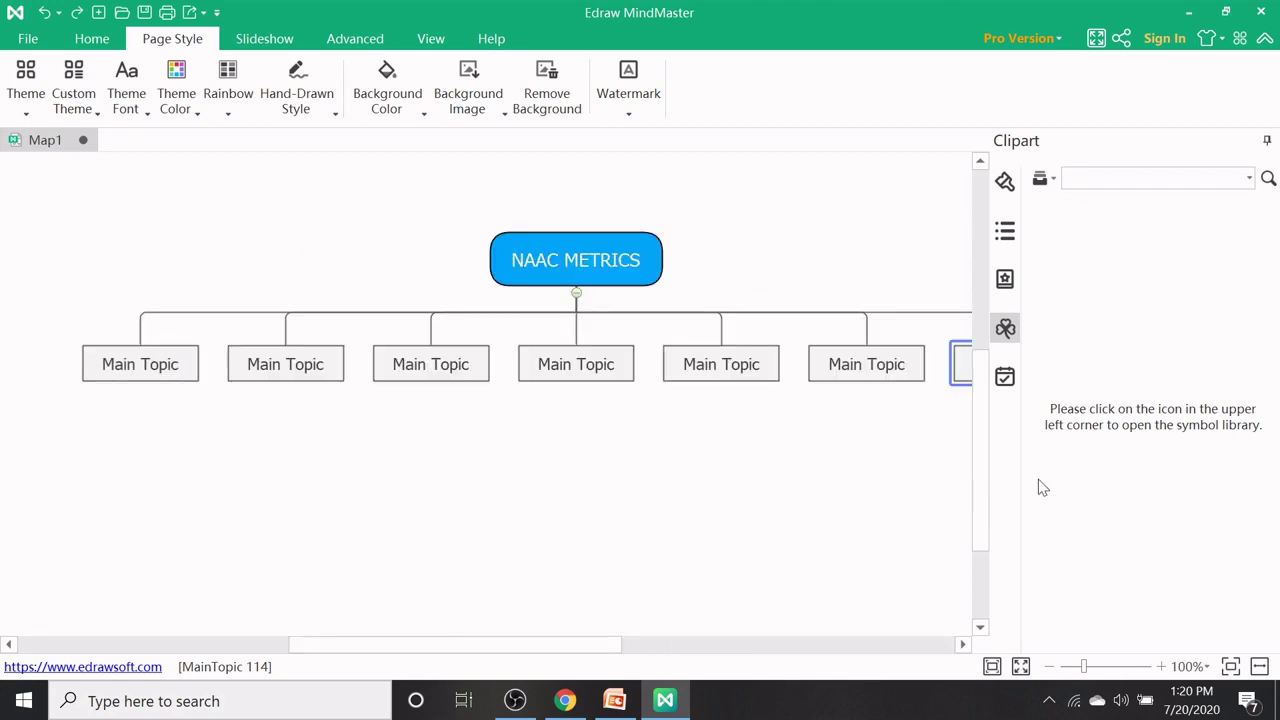
click(1266, 143)
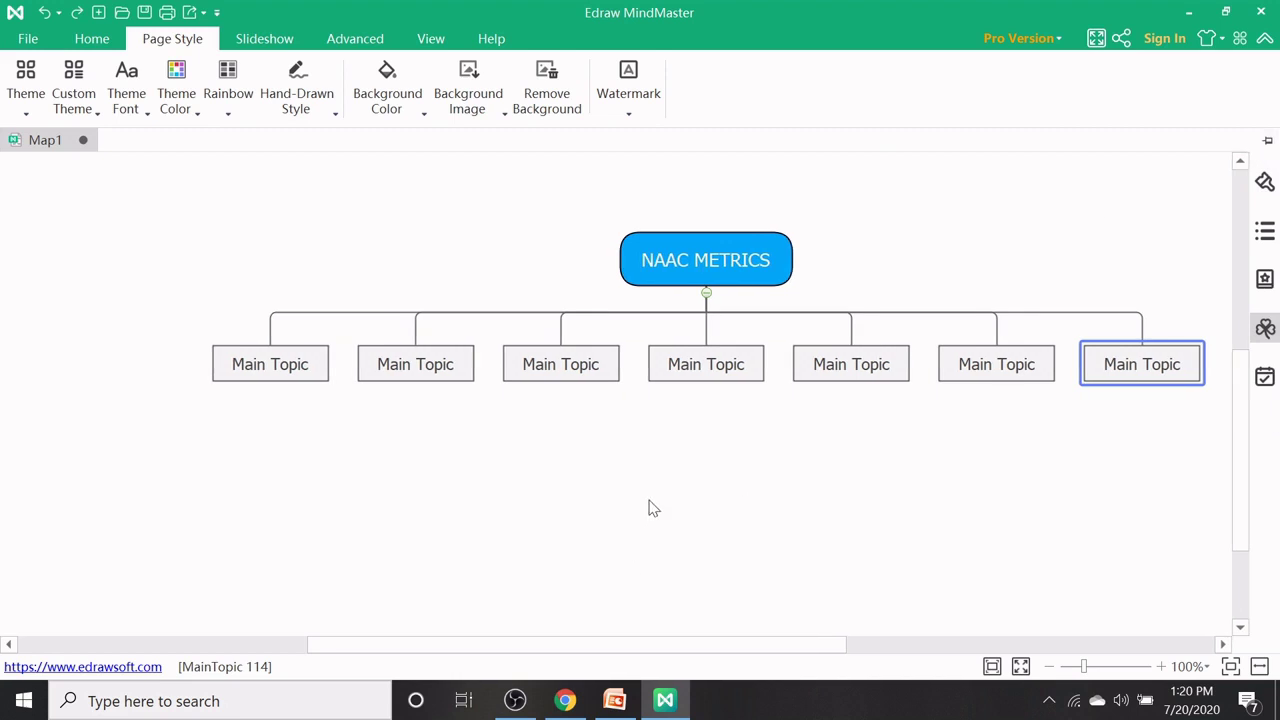
Step: Rename the first main topic in the row as Criterion 1
click(268, 365)
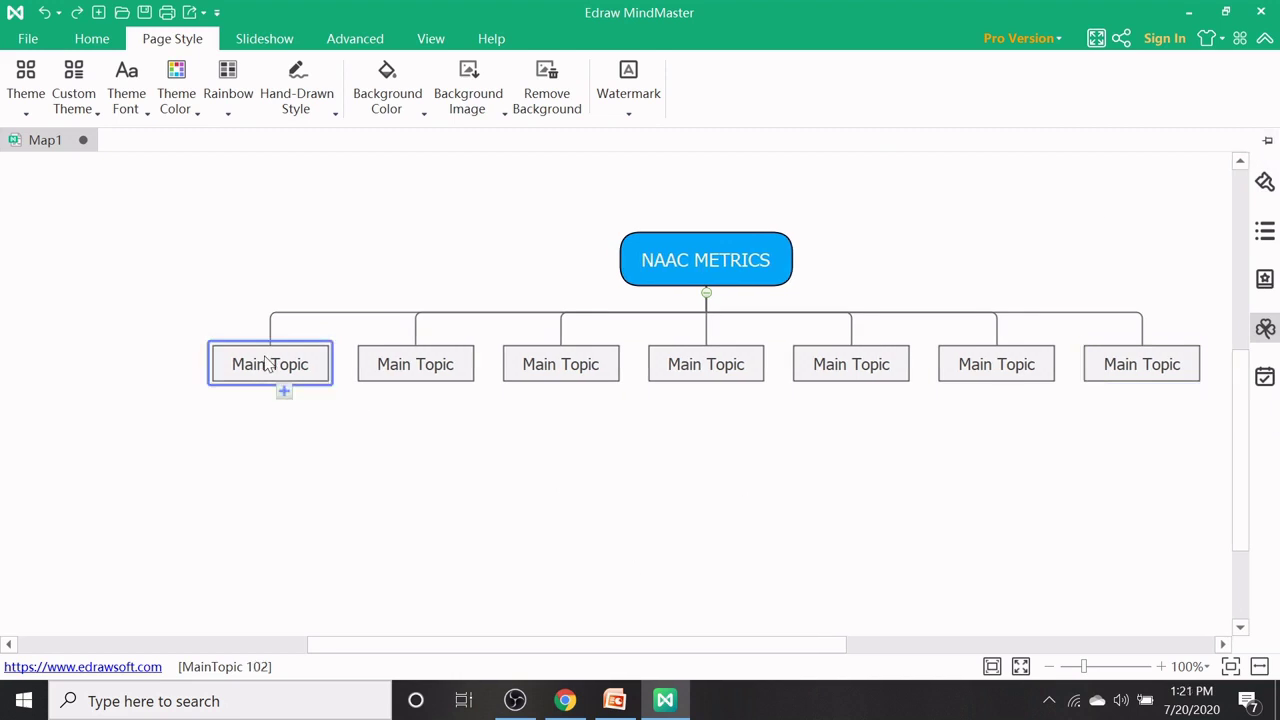
double_click(280, 365)
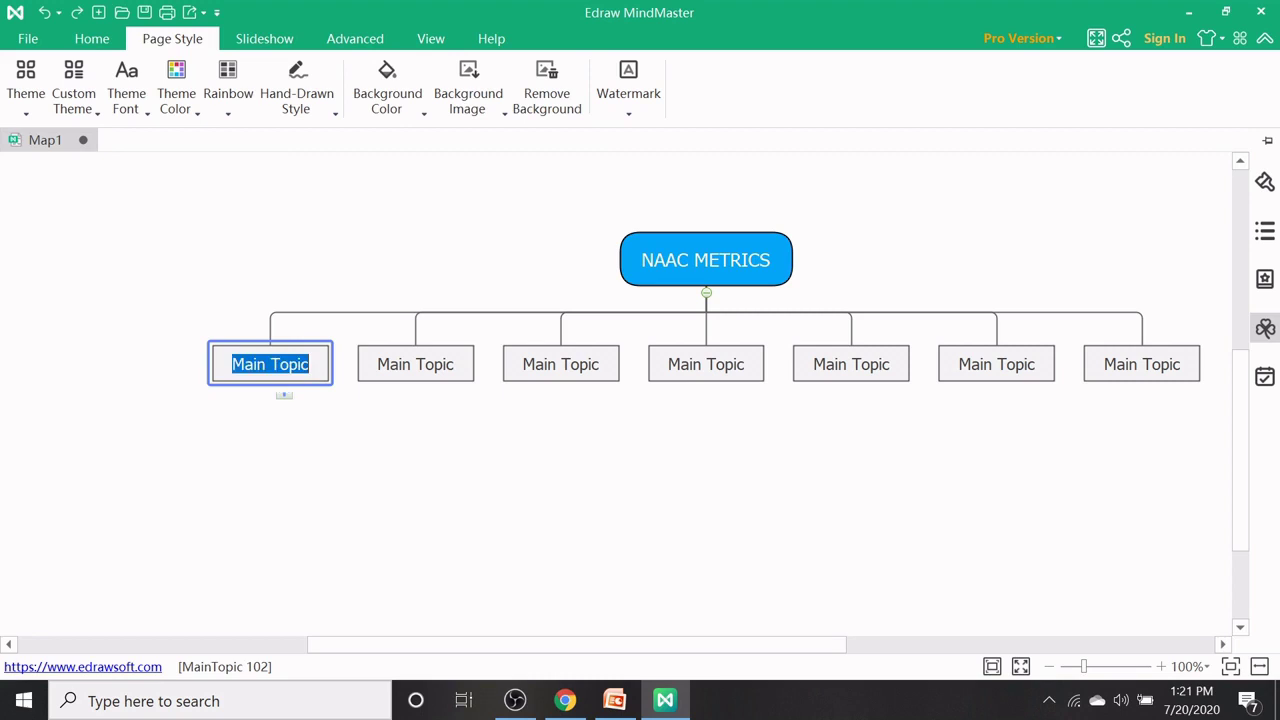
key(BackSpace)
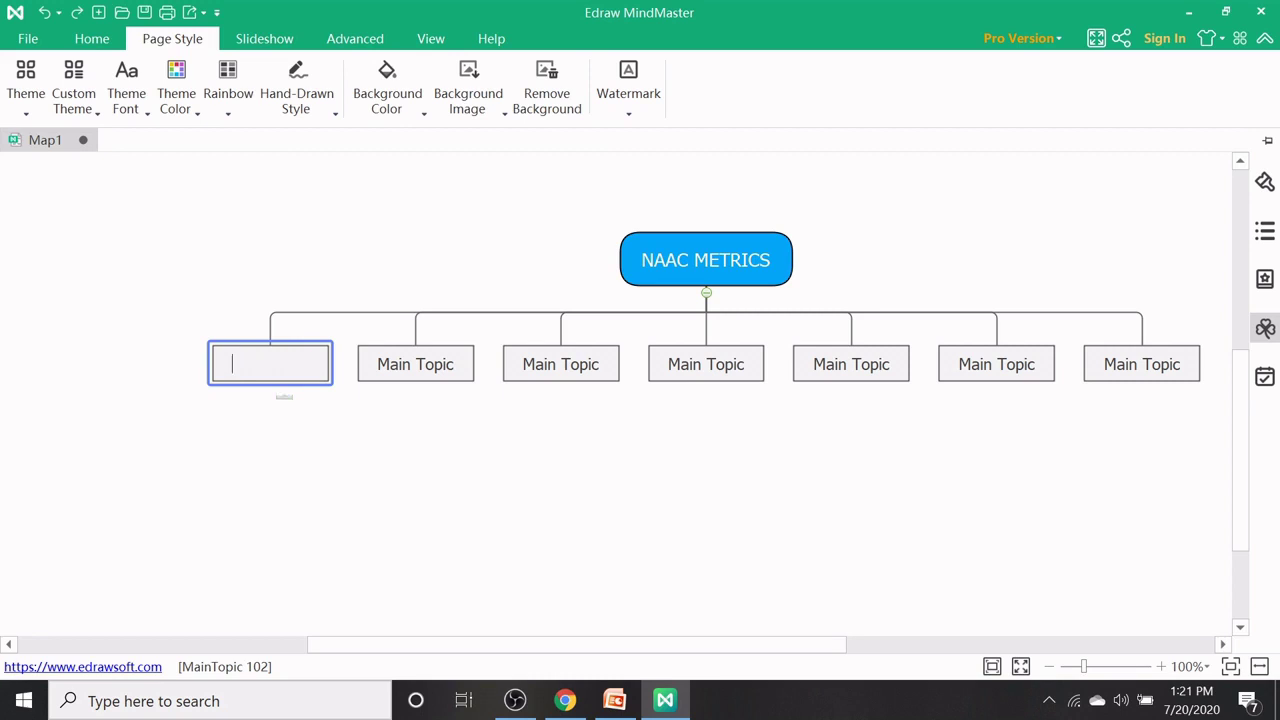
text(Criterion 1)
click(317, 391)
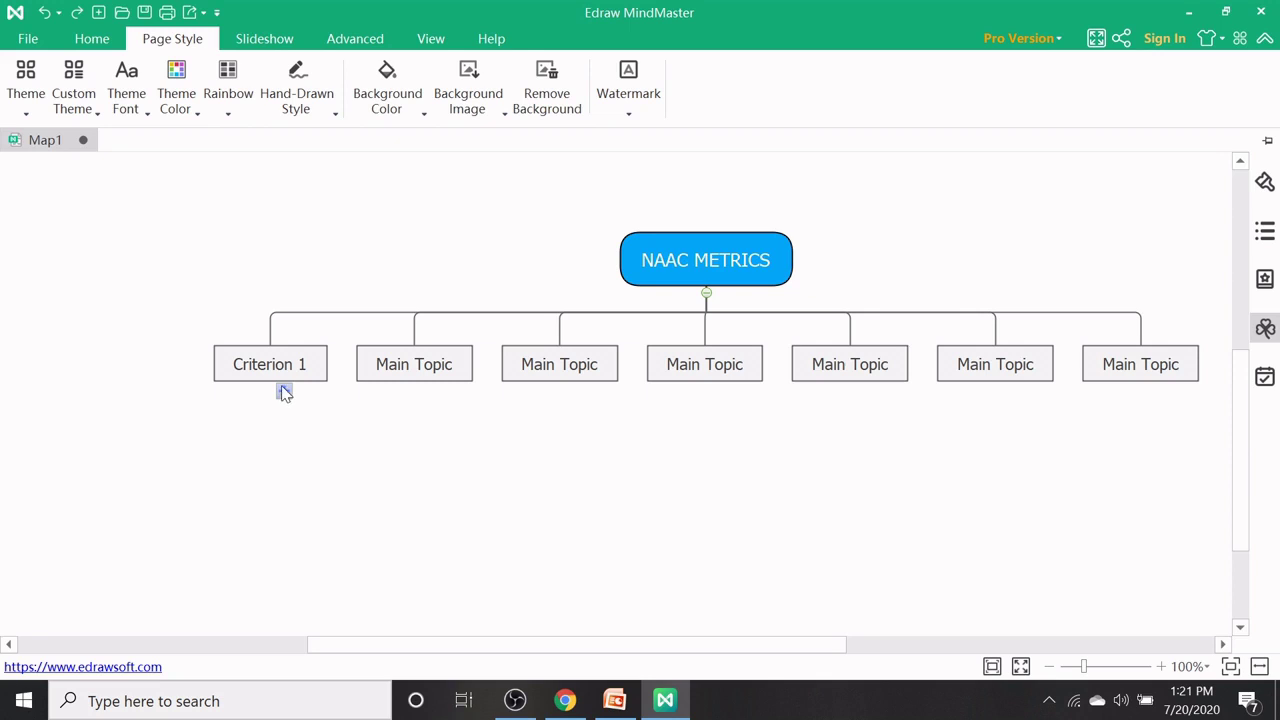
Step: Add a subtopic beneath Criterion 1 and name it "curriculum design and development"
click(284, 392)
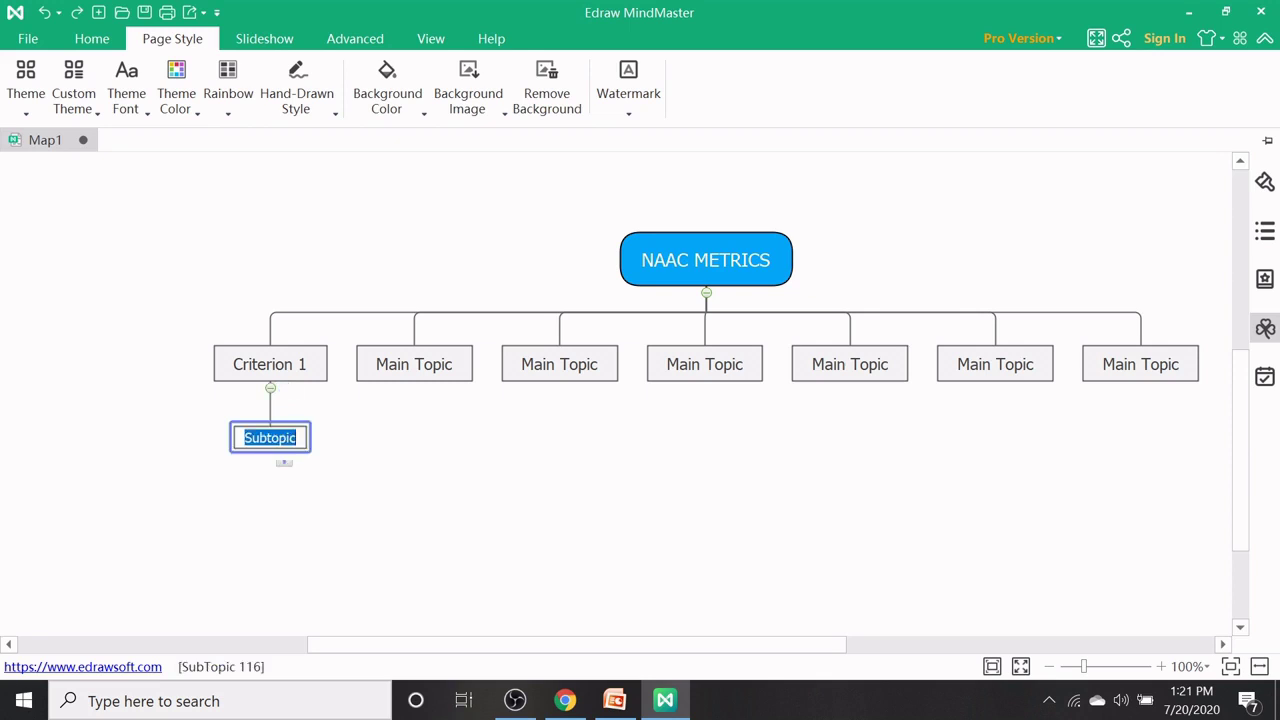
key(BackSpace)
click(278, 438)
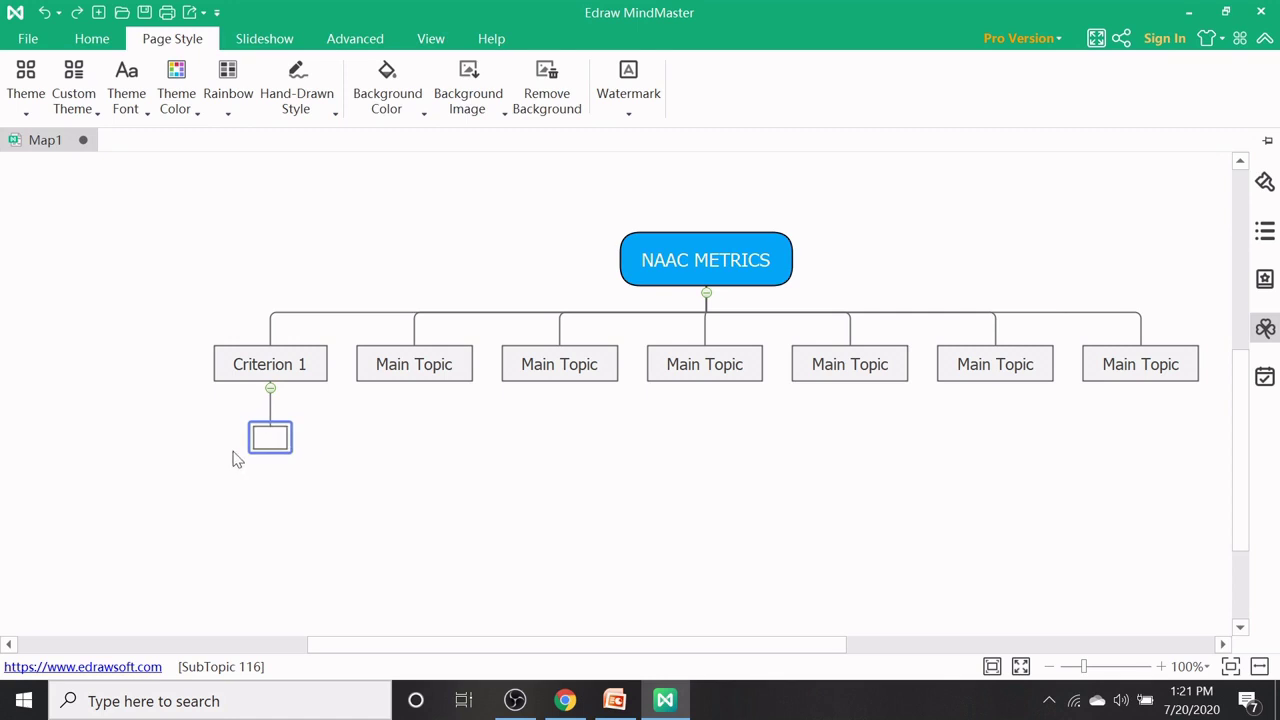
click(275, 448)
text(curriculum de)
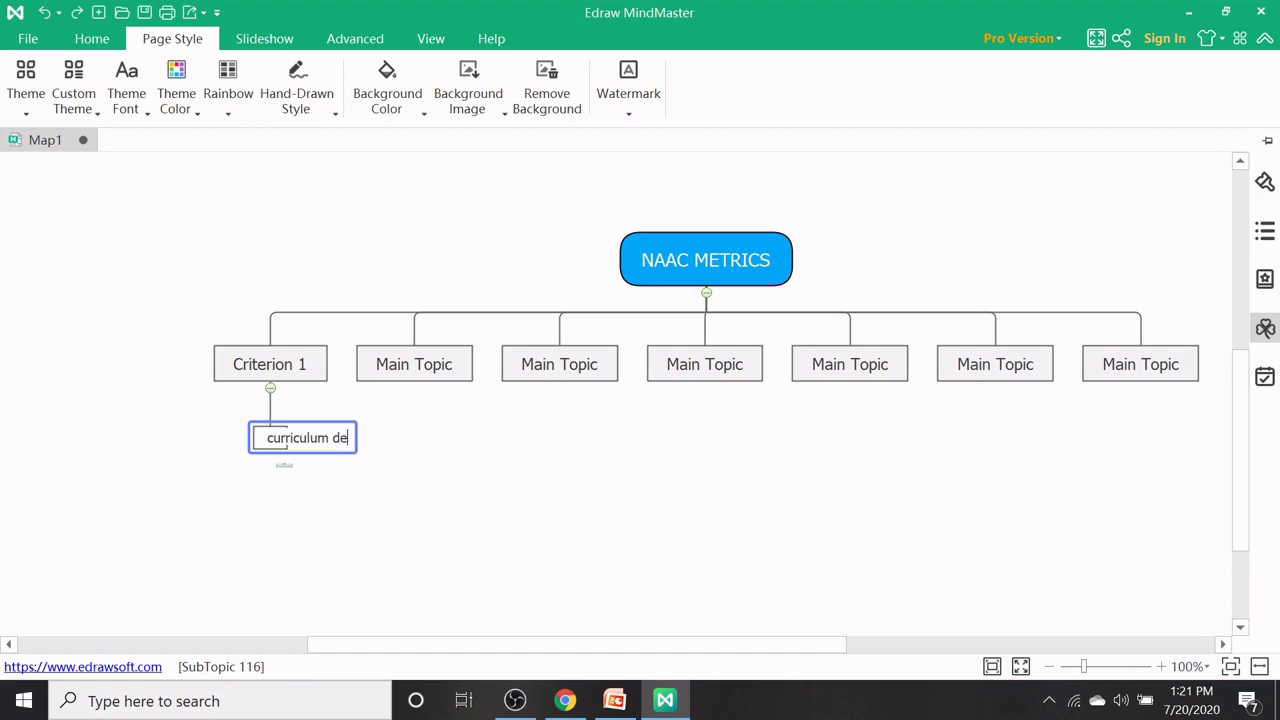
text(sign and )
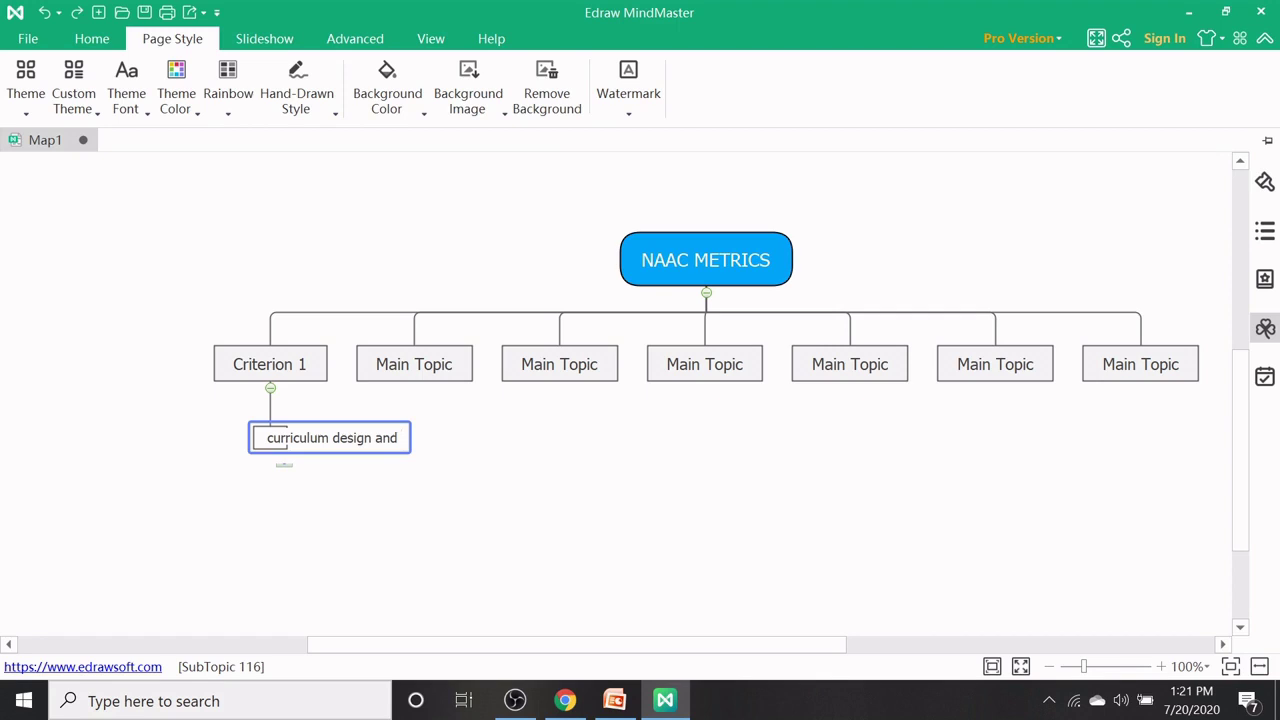
text(develop)
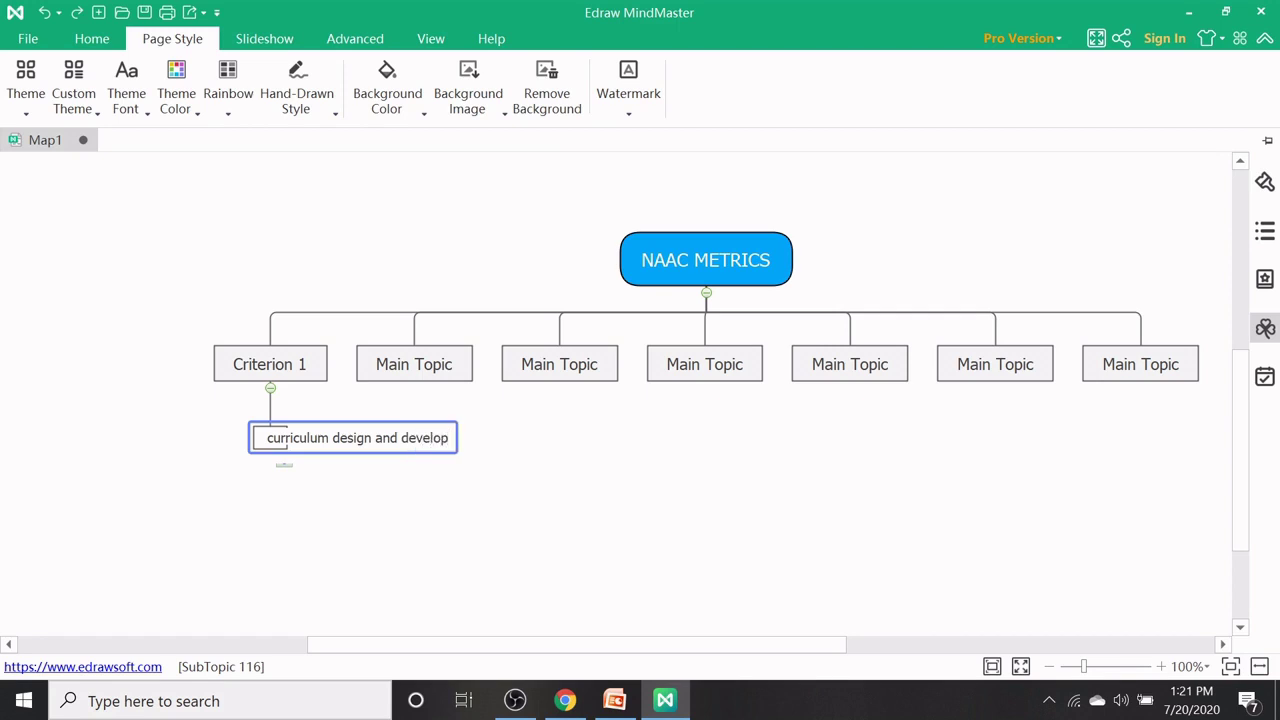
text(ment)
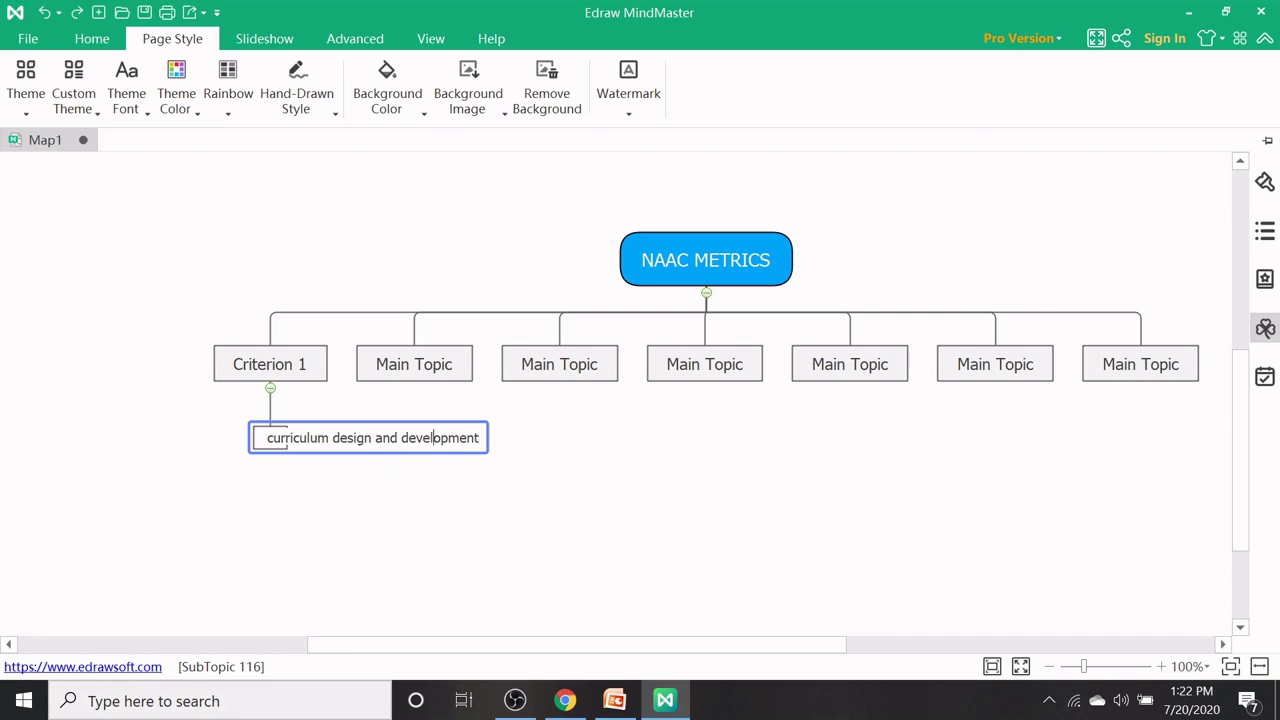
click(473, 465)
click(473, 465)
Step: Add a subtopic beneath "curriculum design and development" and name it "academic flexibility"
mouse_move(326, 437)
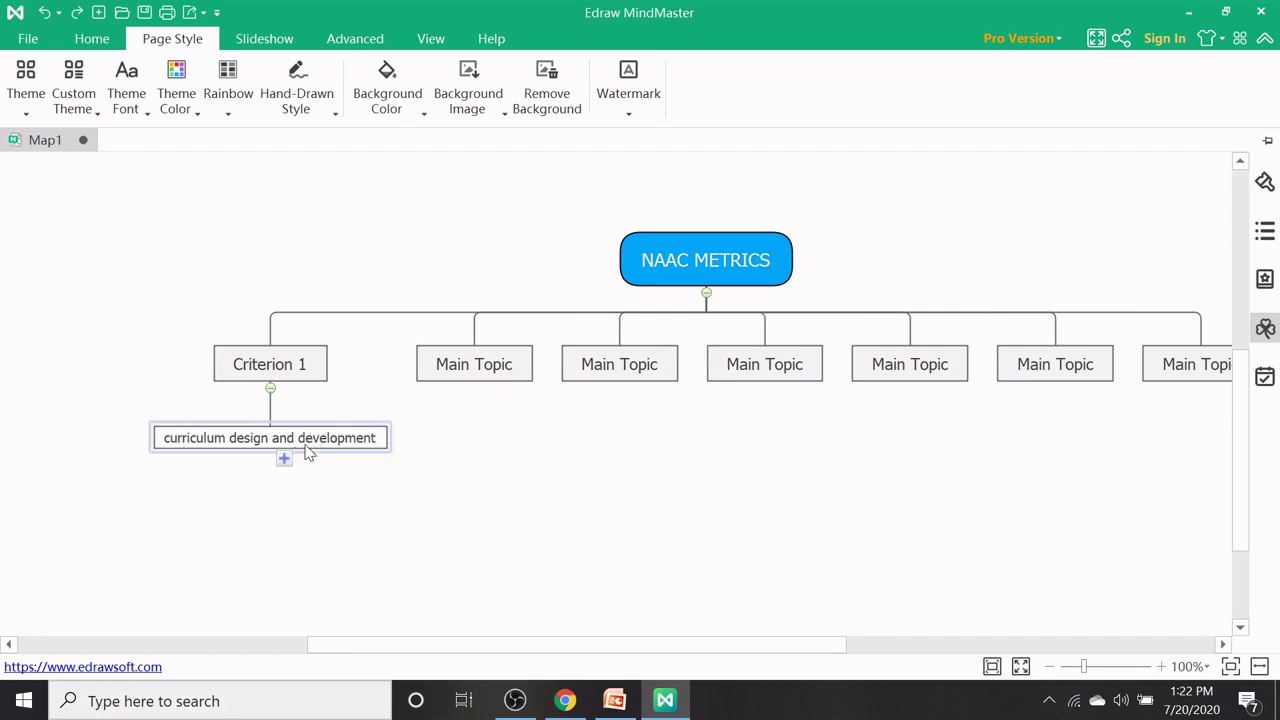
click(284, 459)
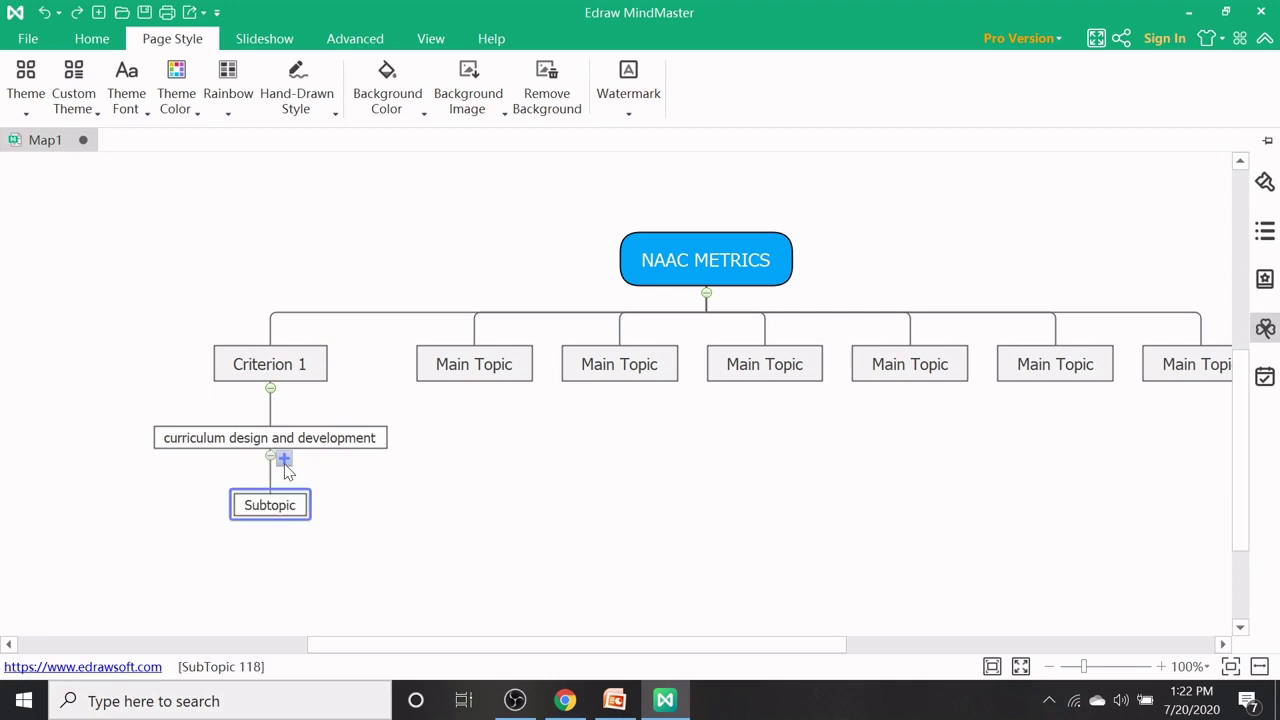
double_click(282, 519)
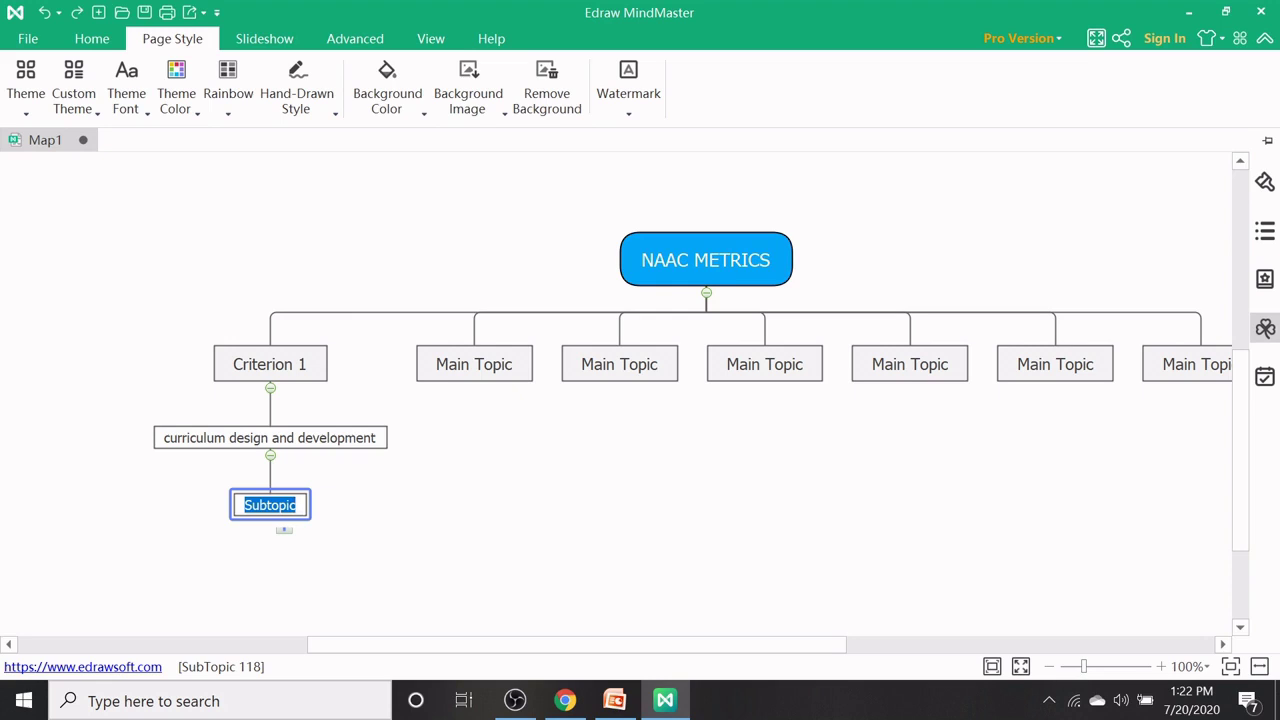
key(BackSpace)
text(acade)
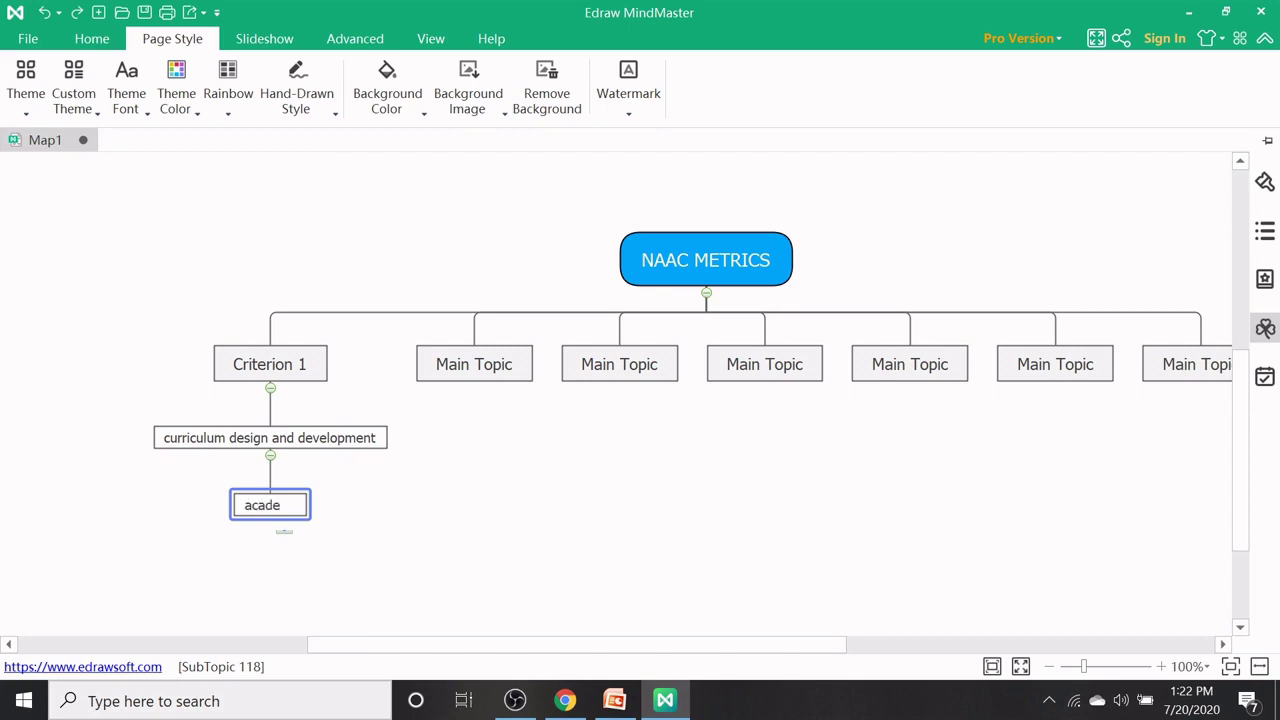
text(mic flexibi)
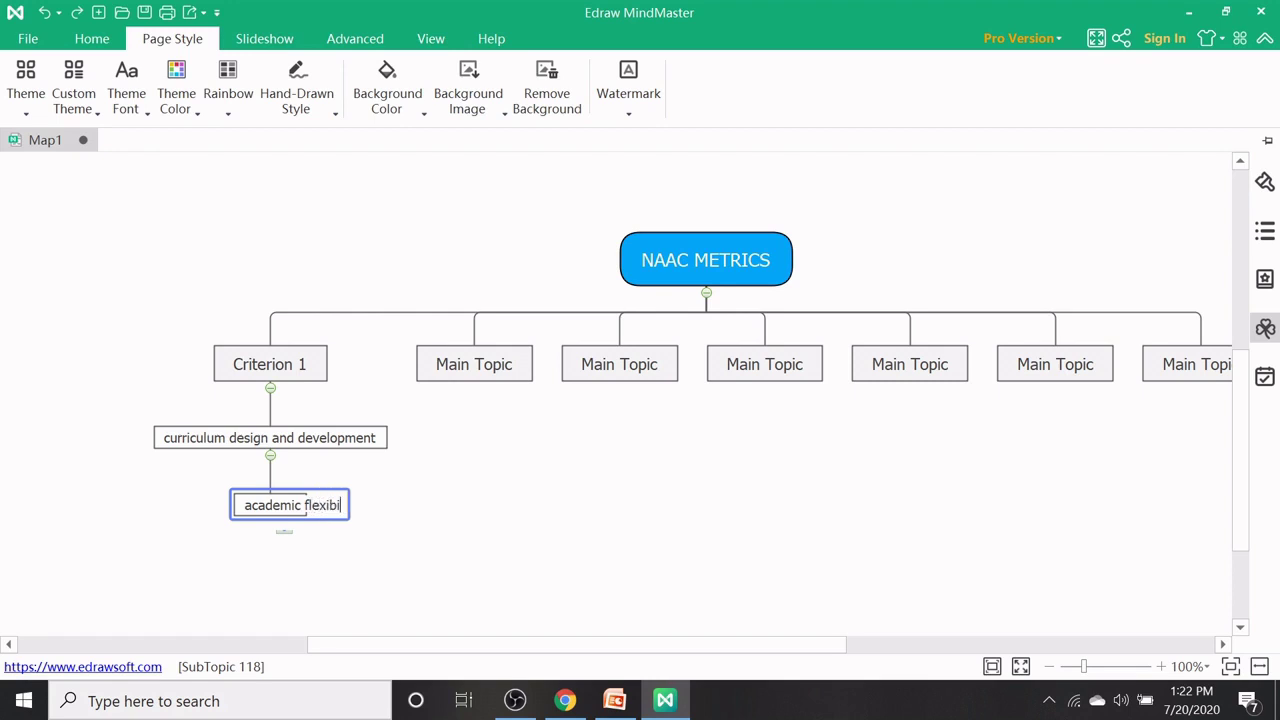
text(lity)
click(329, 577)
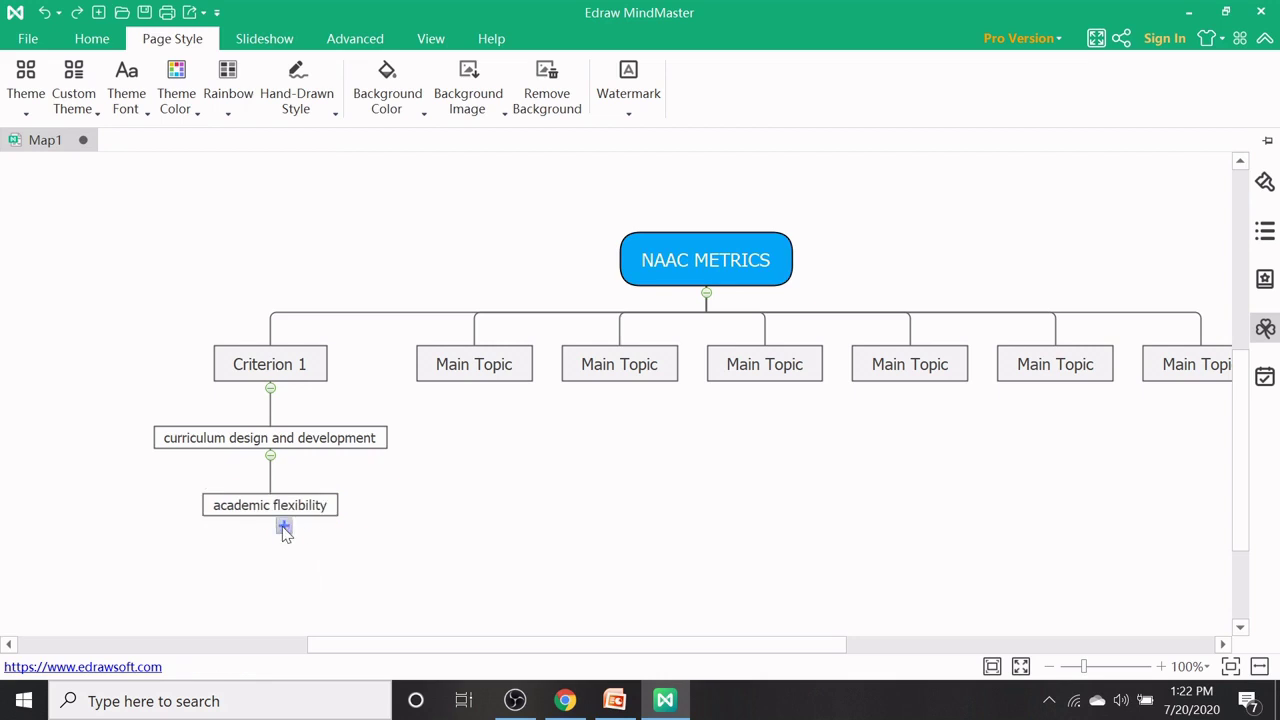
Step: Add a subtopic beneath "academic flexibility", name it "Curriculum enrichment", and deselect it
click(284, 526)
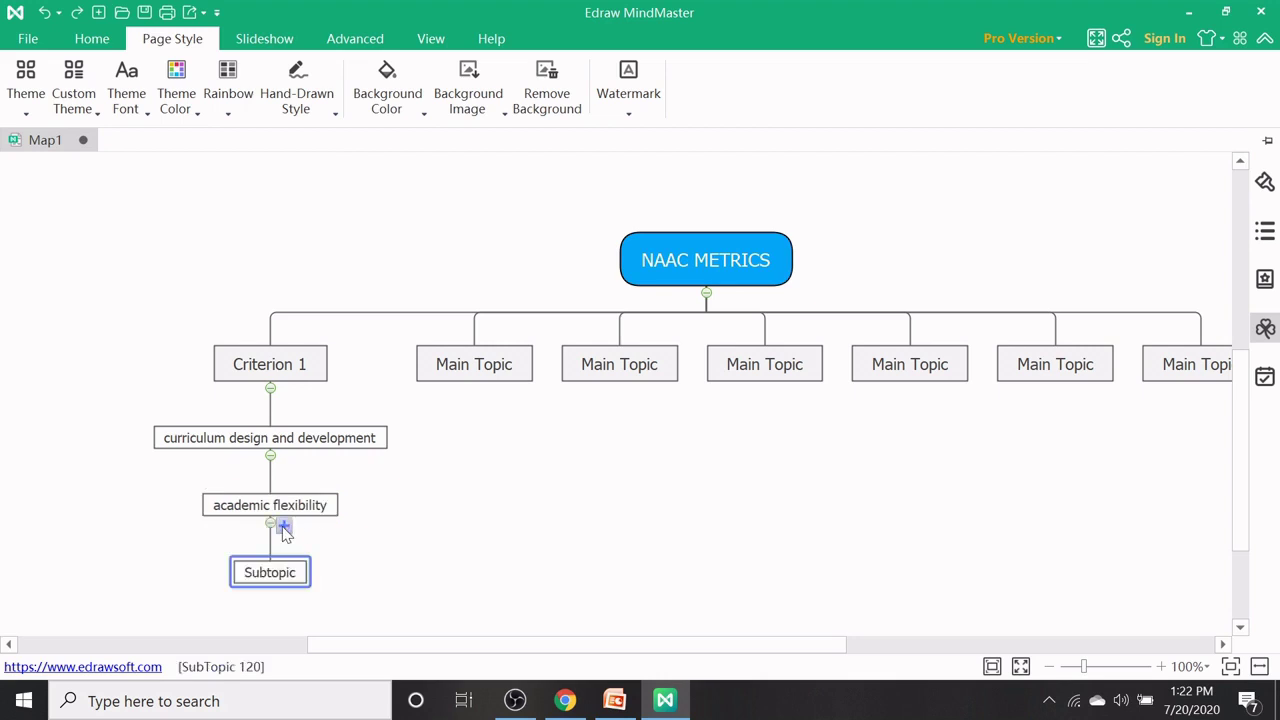
double_click(276, 580)
key(BackSpace)
text(Curriculu)
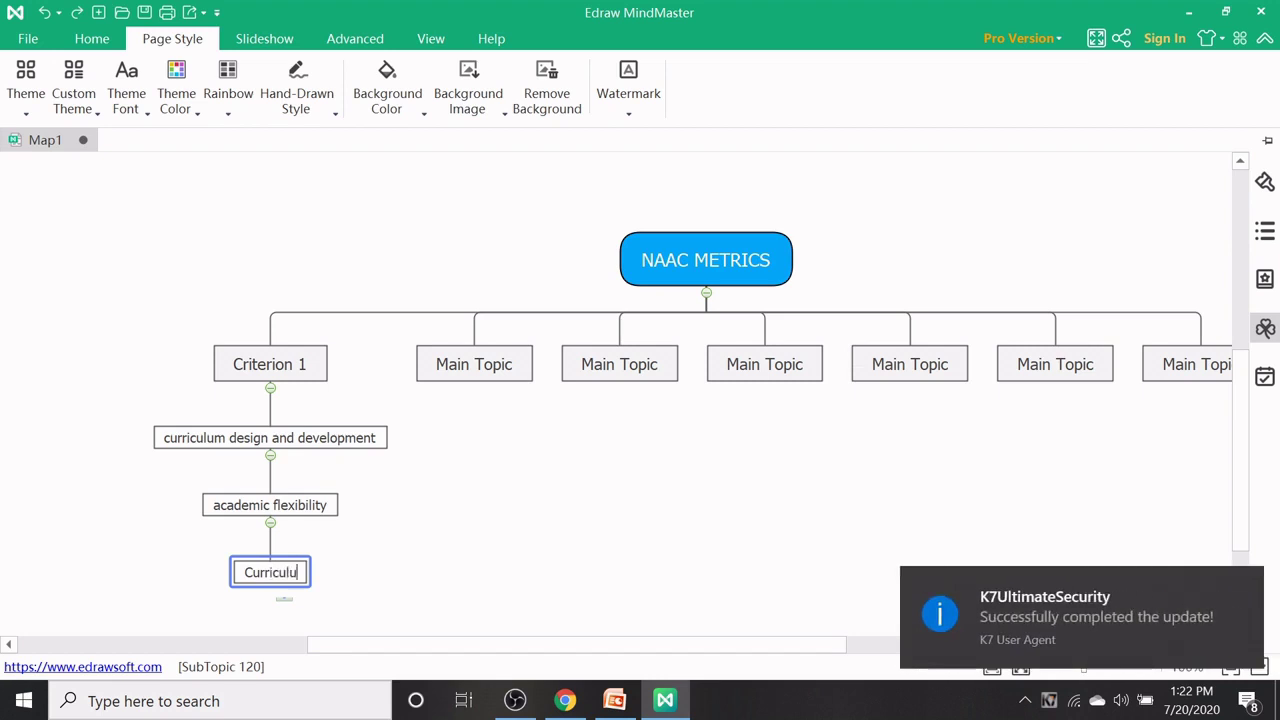
text(m enrichm)
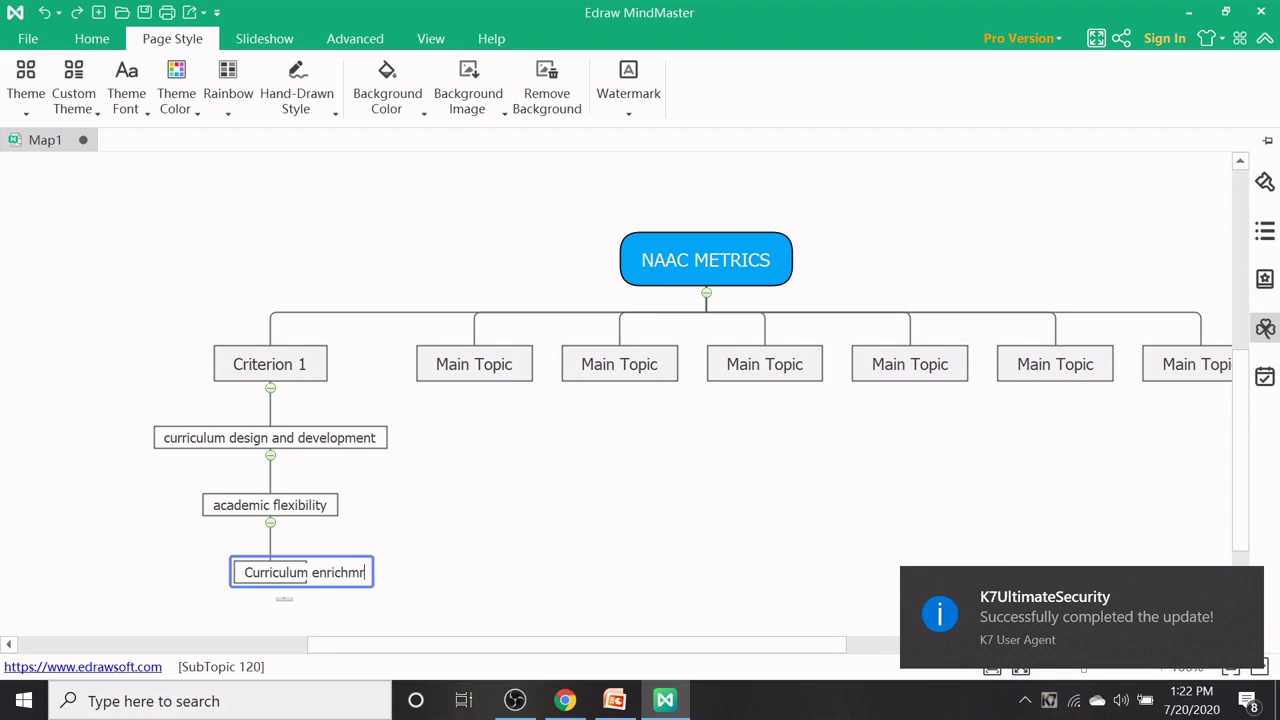
text(ent)
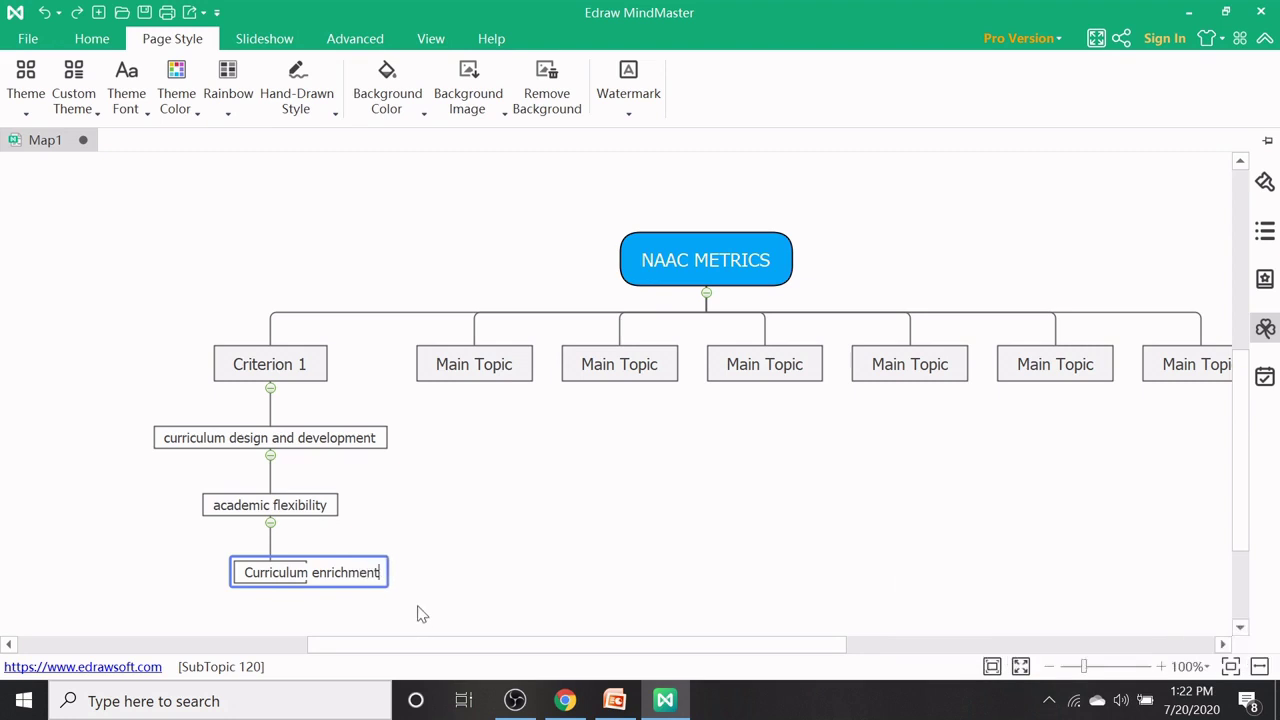
key(Return)
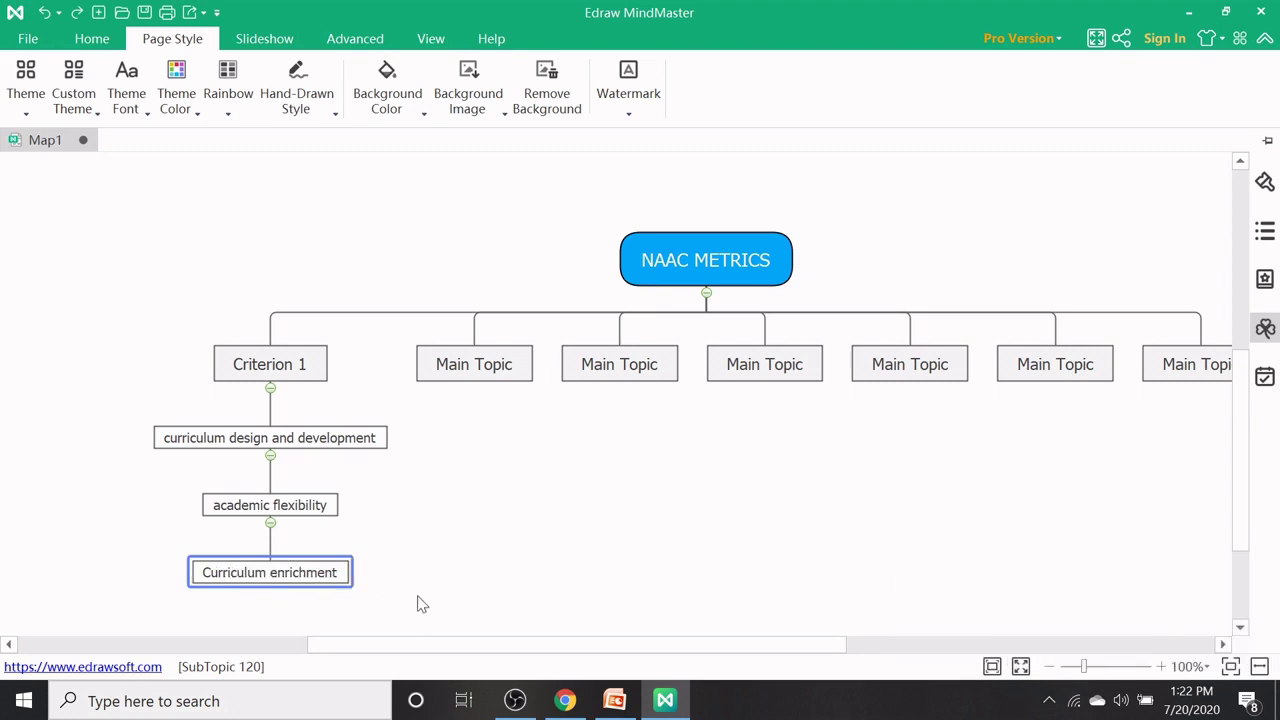
click(420, 606)
Step: Collapse the branch beneath the "academic flexibility" subtopic
mouse_move(263, 579)
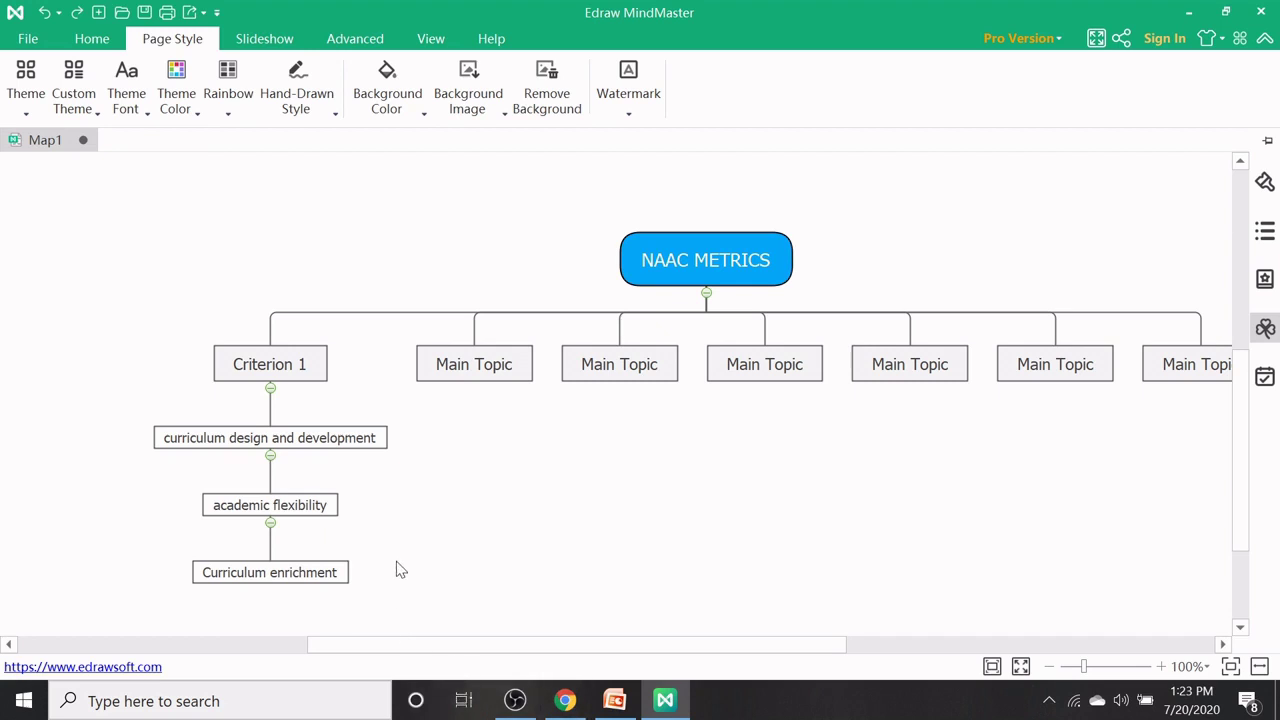
click(270, 523)
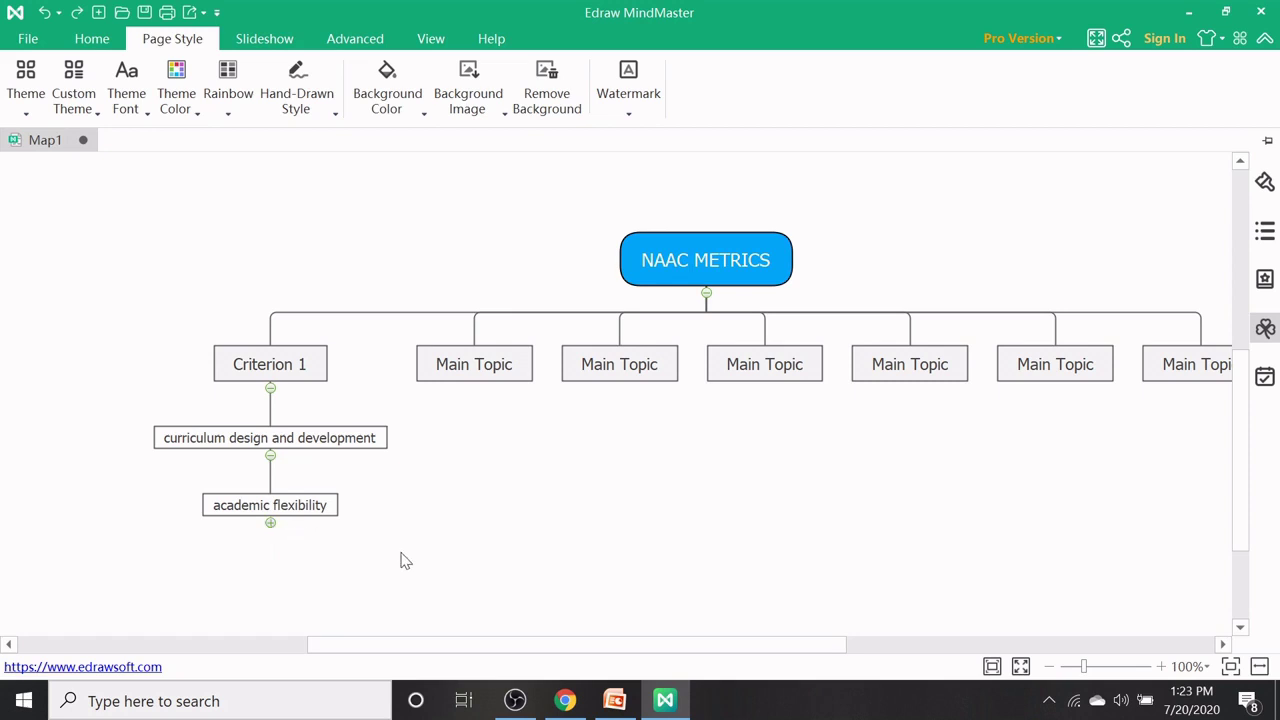
click(308, 513)
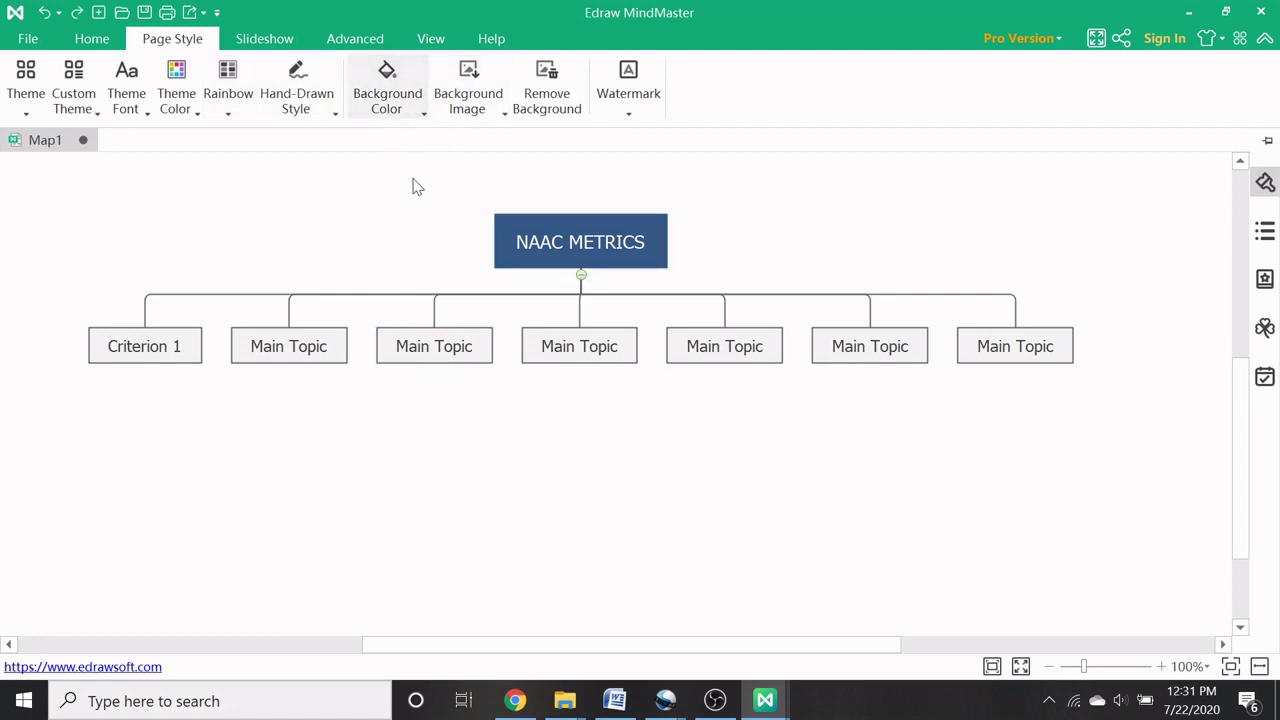
Step: Set the map's background color to a muted rose red
click(412, 120)
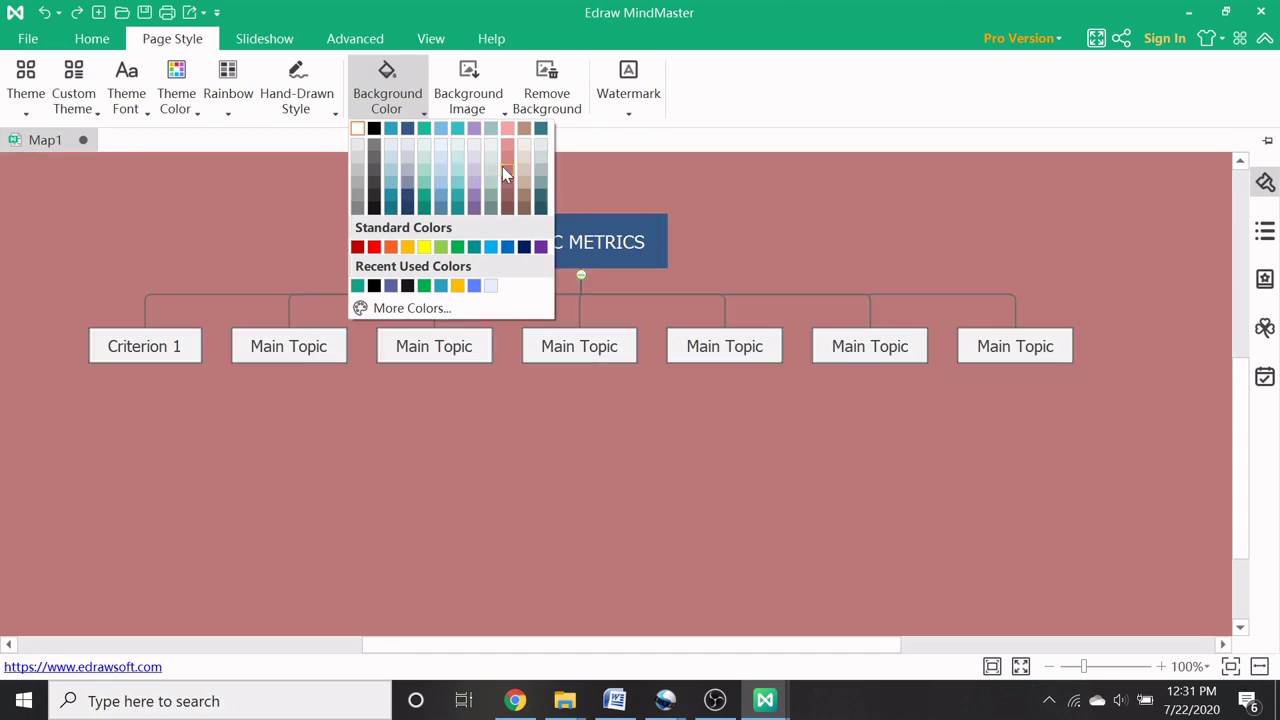
click(503, 173)
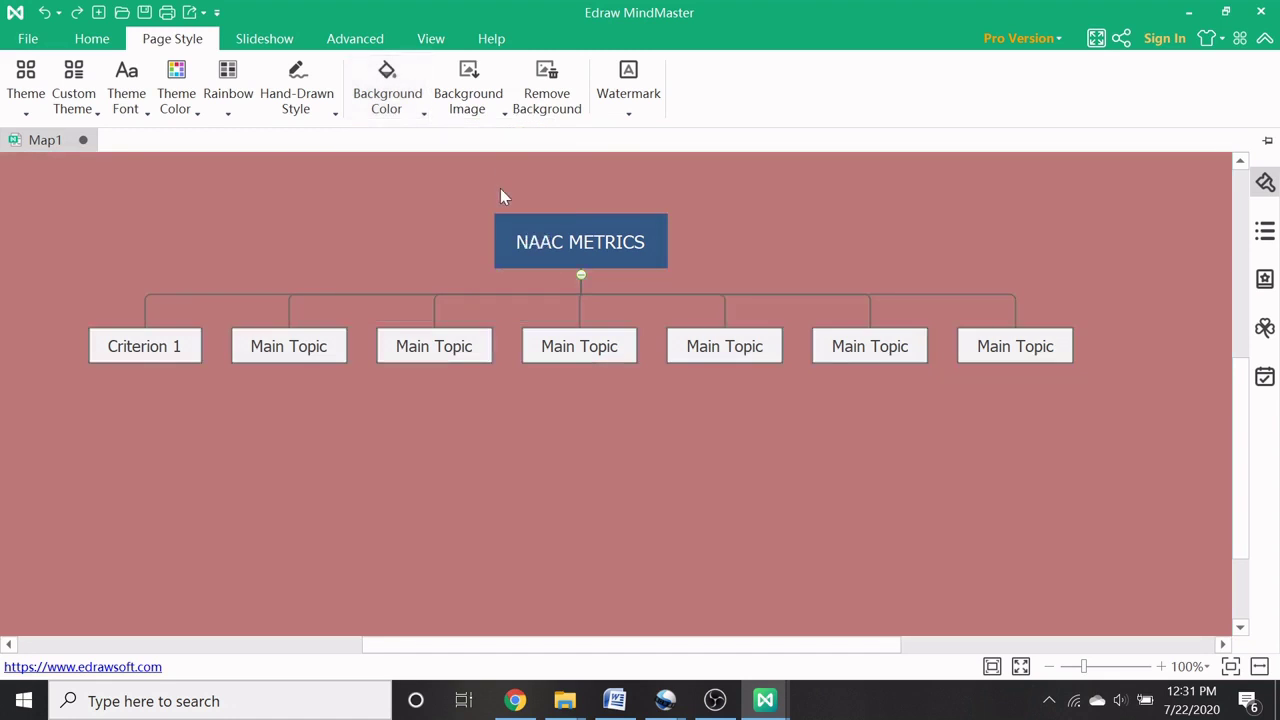
click(568, 243)
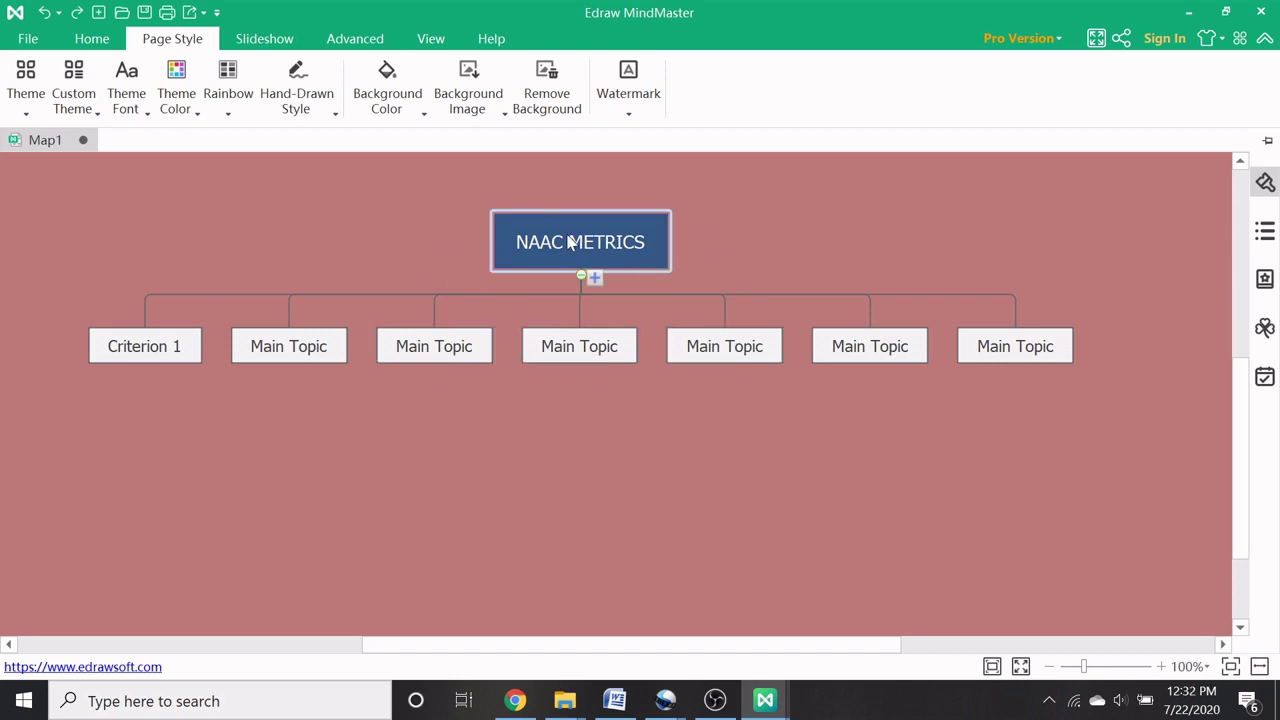
Step: Apply the dark blue woven fabric texture as the map's background image
click(499, 116)
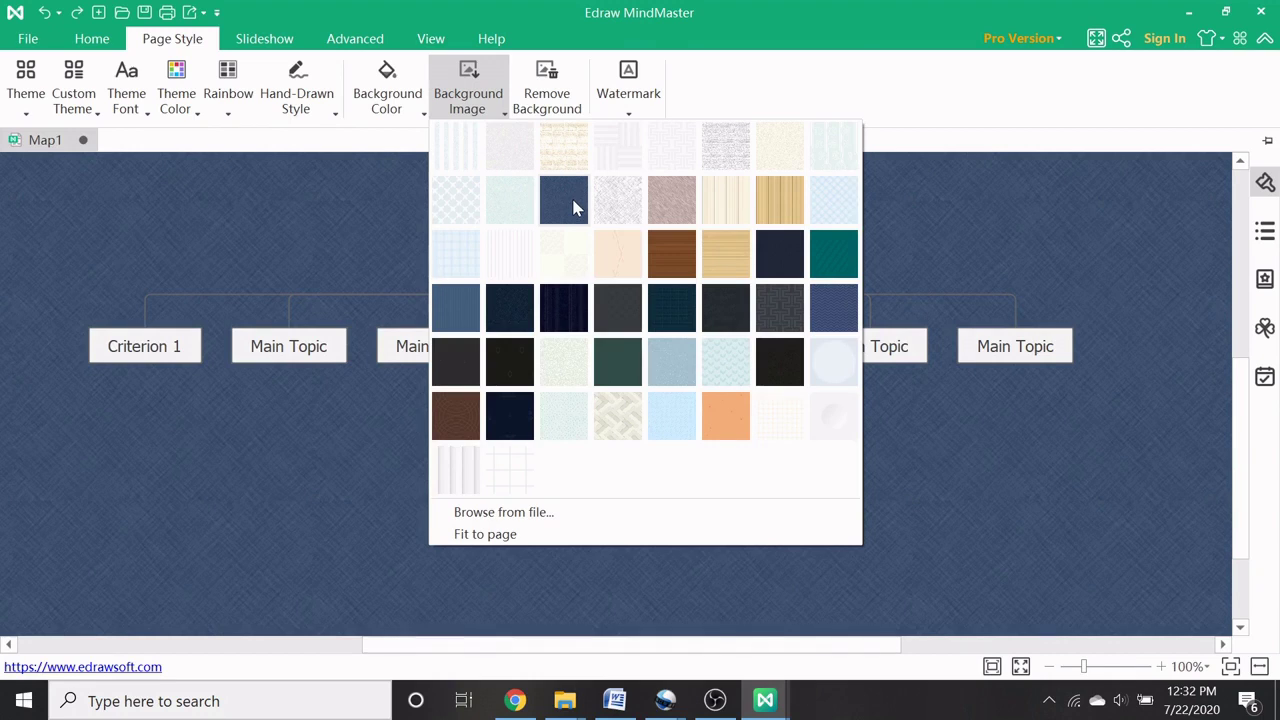
click(575, 207)
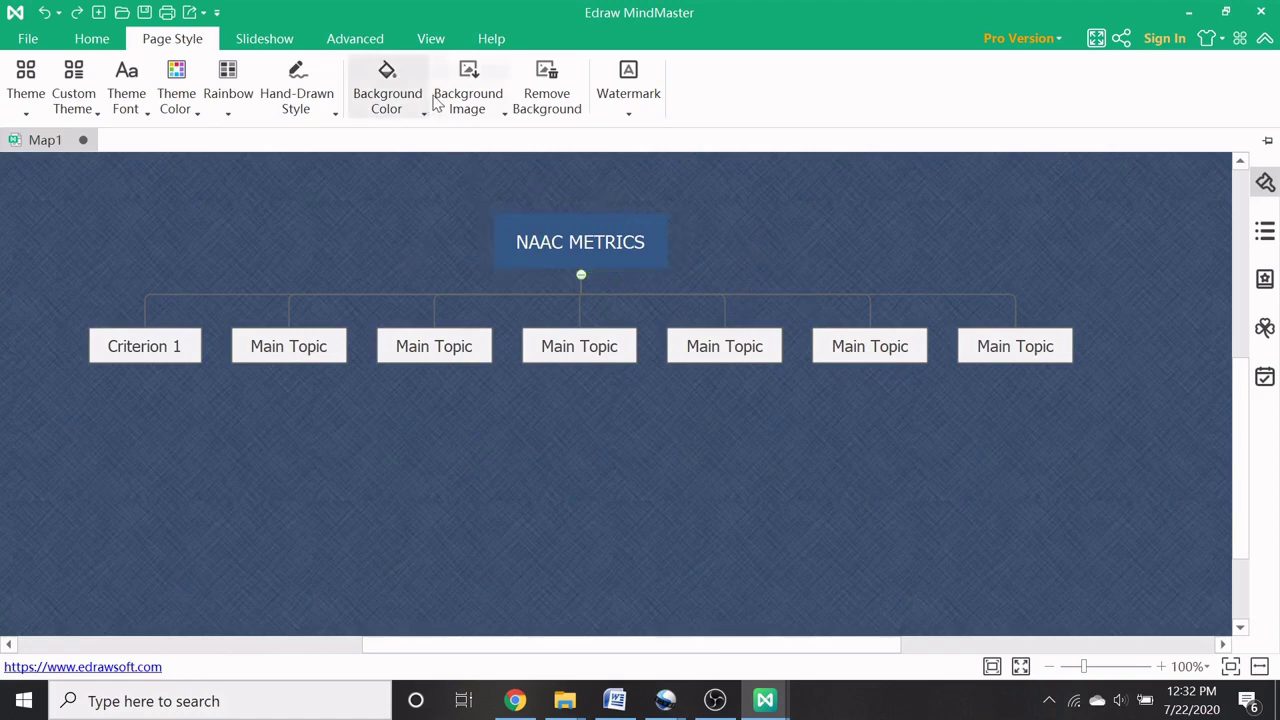
Step: Remove the map's background image and add a custom diagonal text watermark reading "SAC"
click(540, 113)
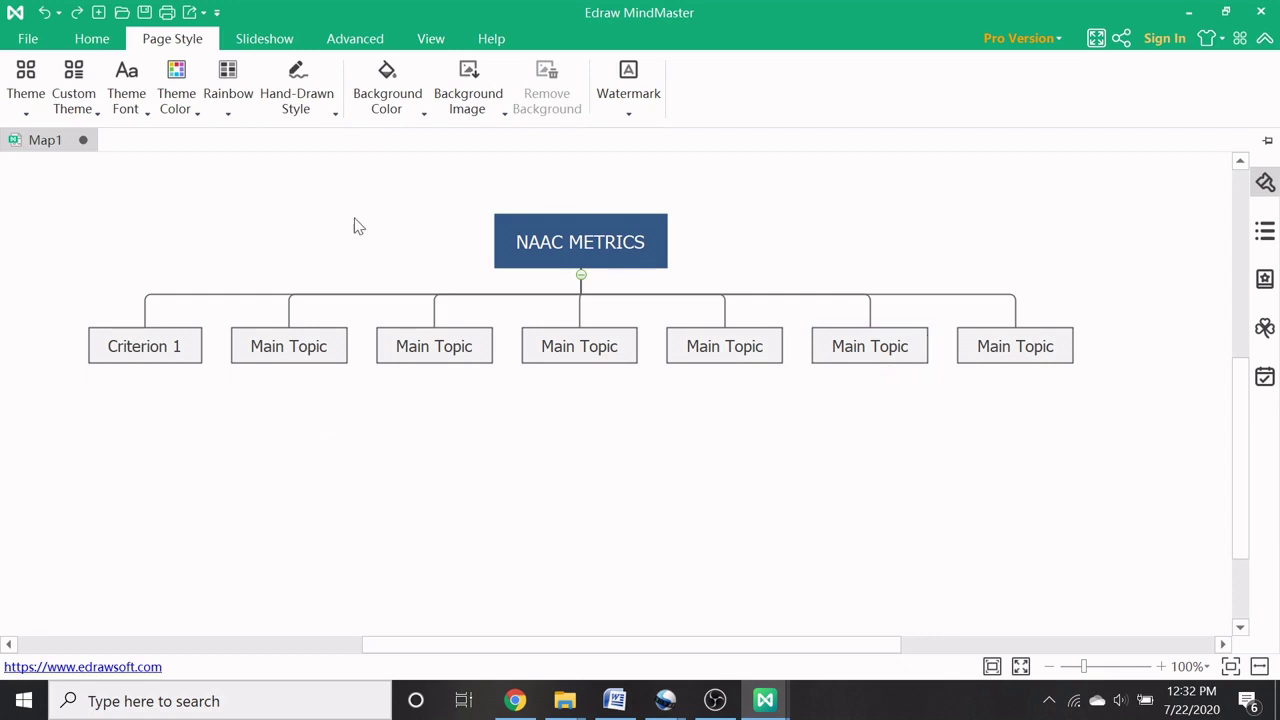
click(636, 117)
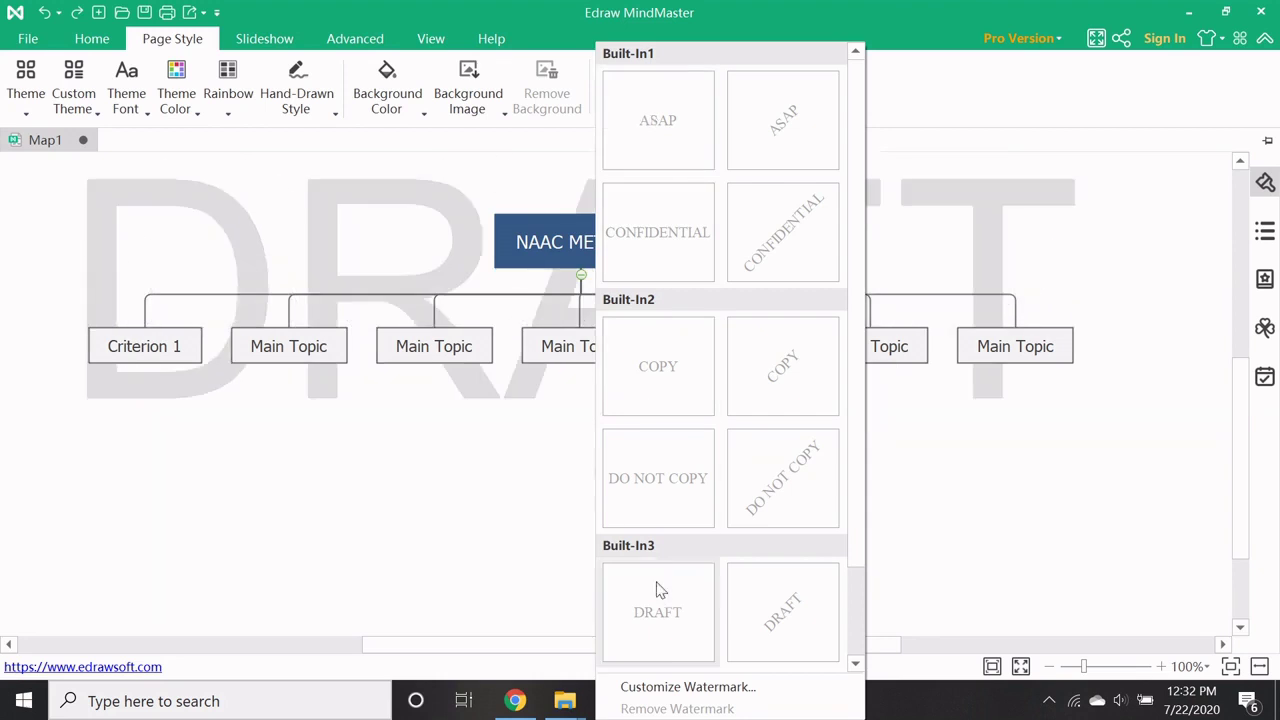
click(673, 690)
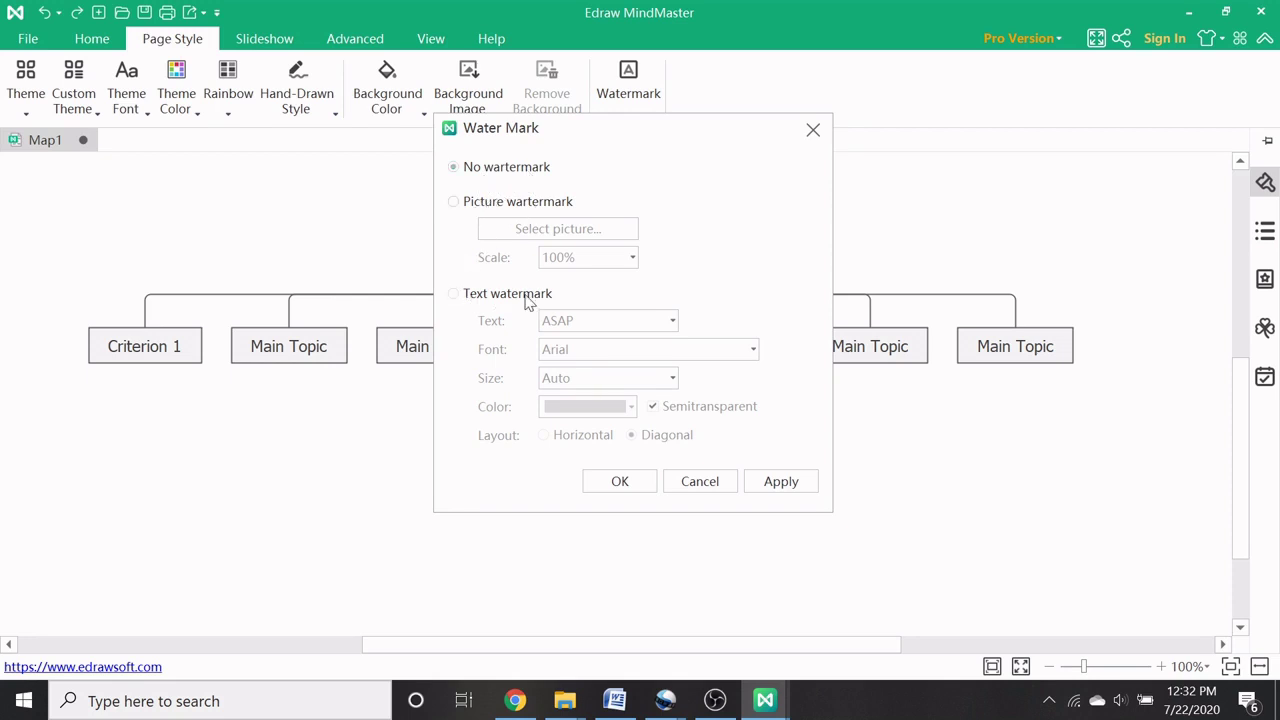
click(454, 295)
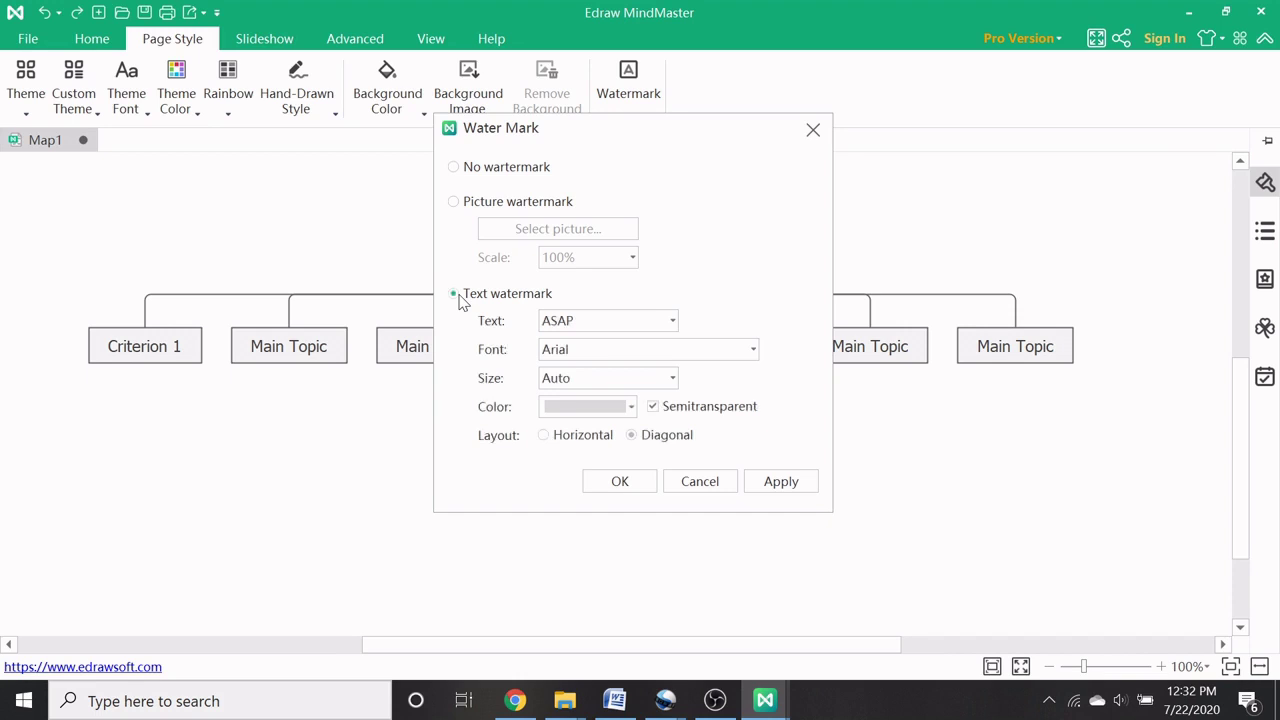
click(575, 320)
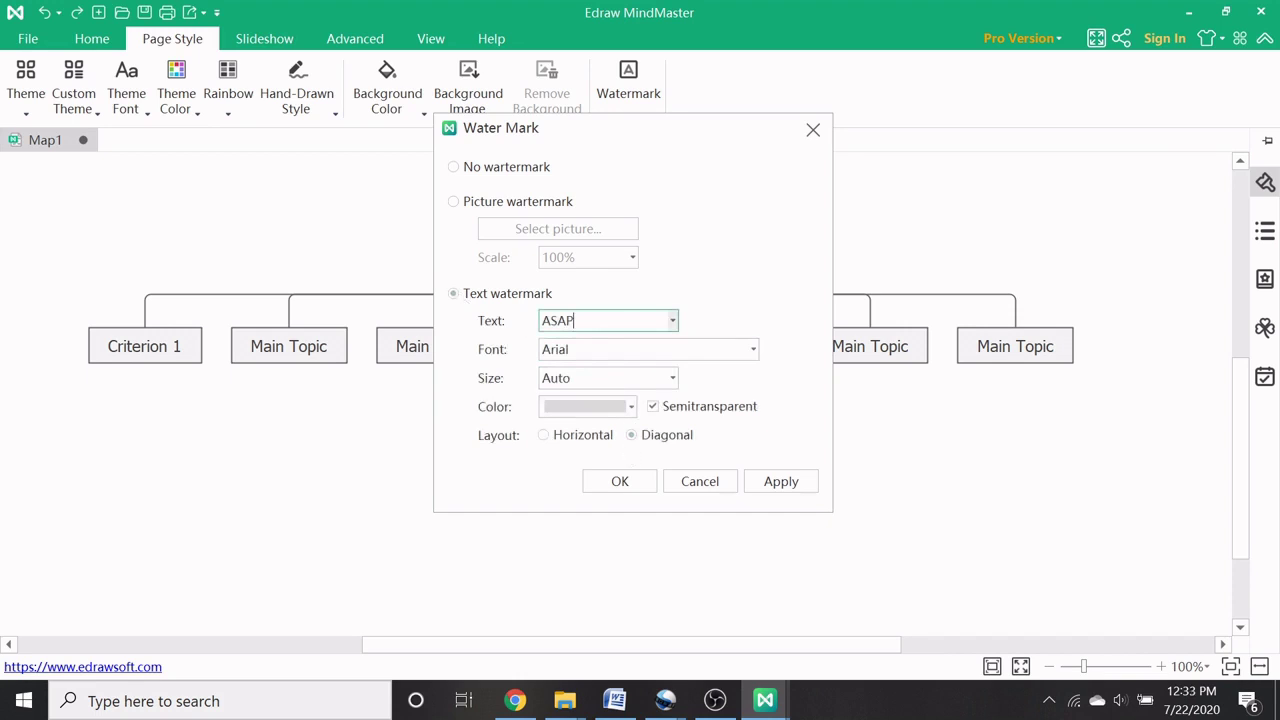
key(BackSpace)
key(BackSpace)
text(SAC)
click(620, 482)
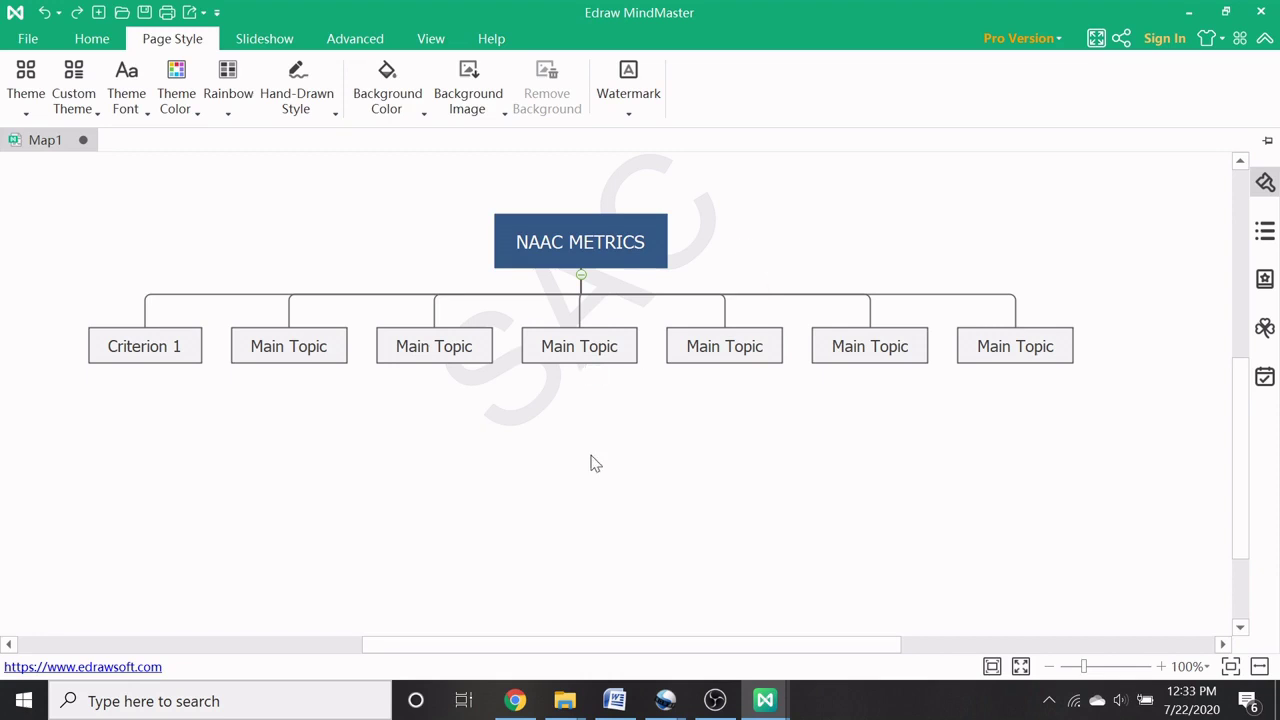
click(714, 700)
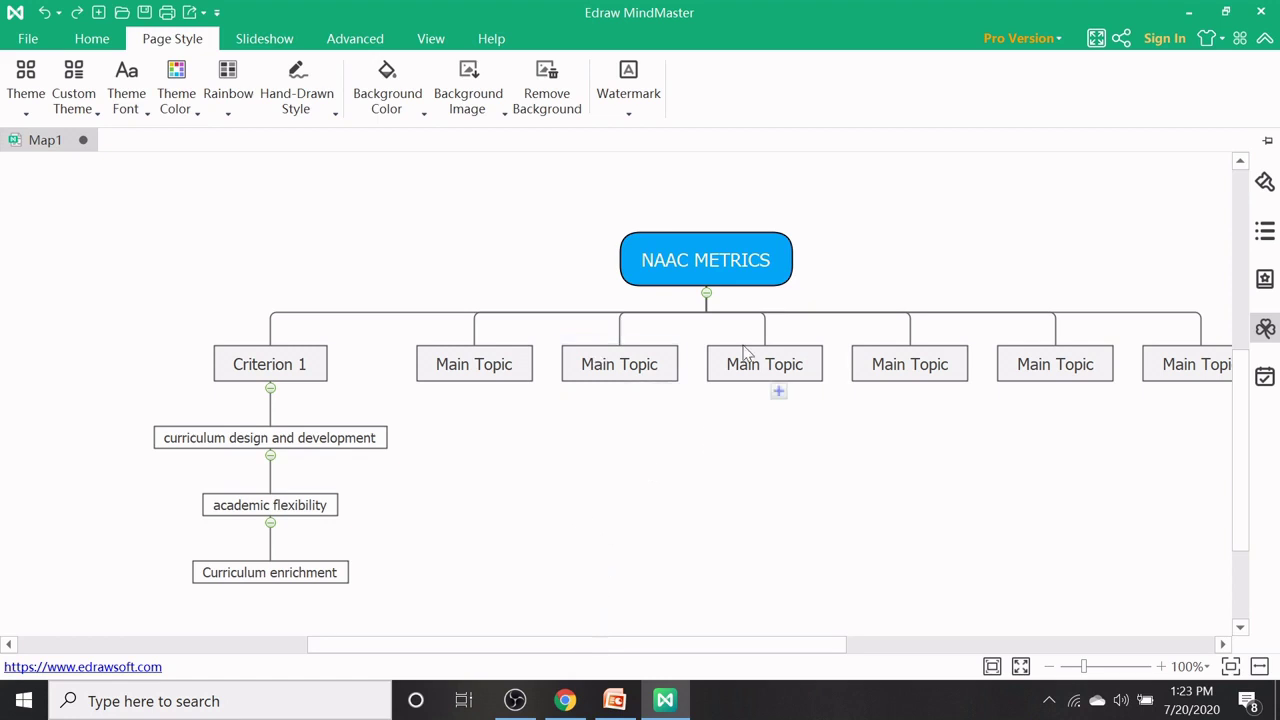
Step: Try to apply the theme with a green main idea and cyan, pink and purple topics to the map
click(35, 115)
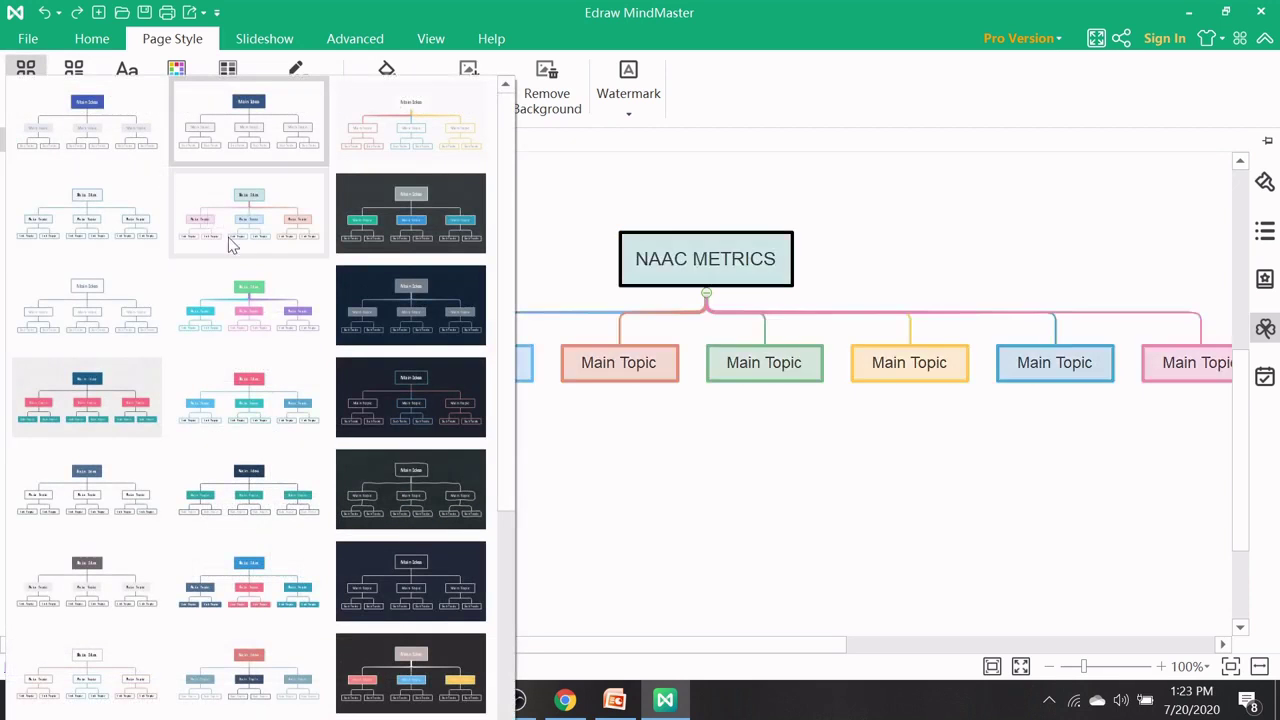
click(281, 314)
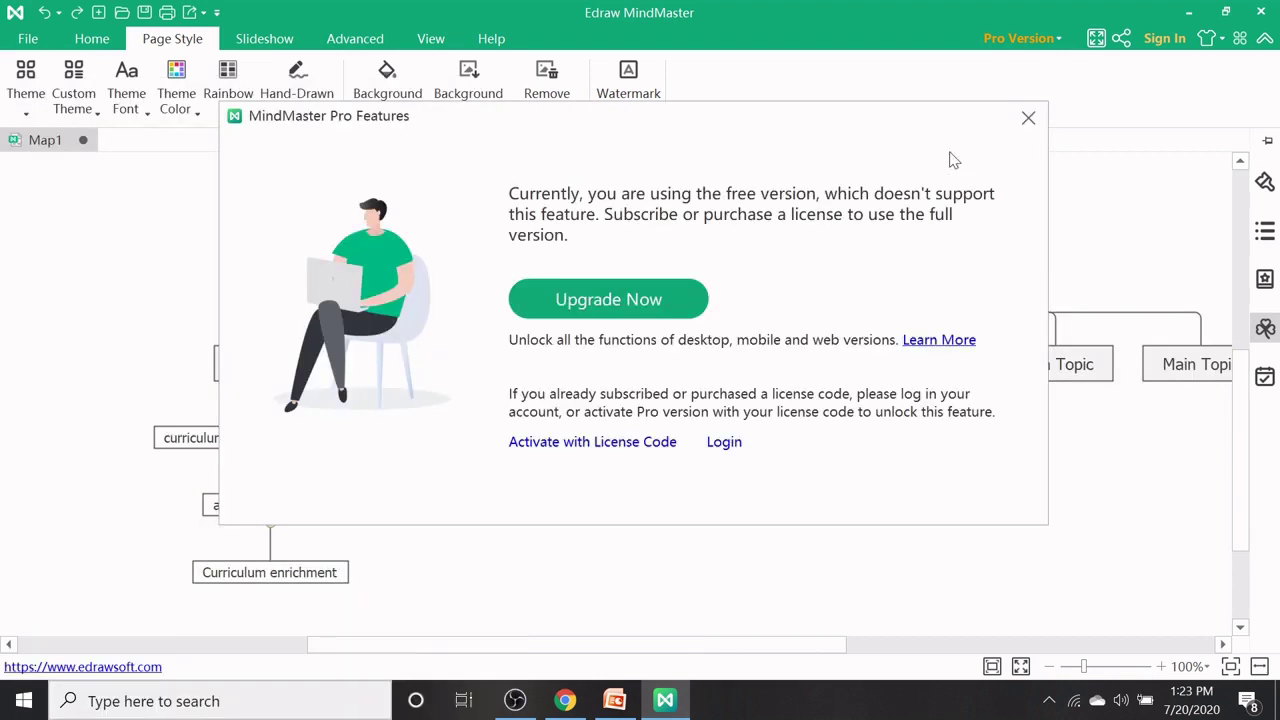
click(1025, 119)
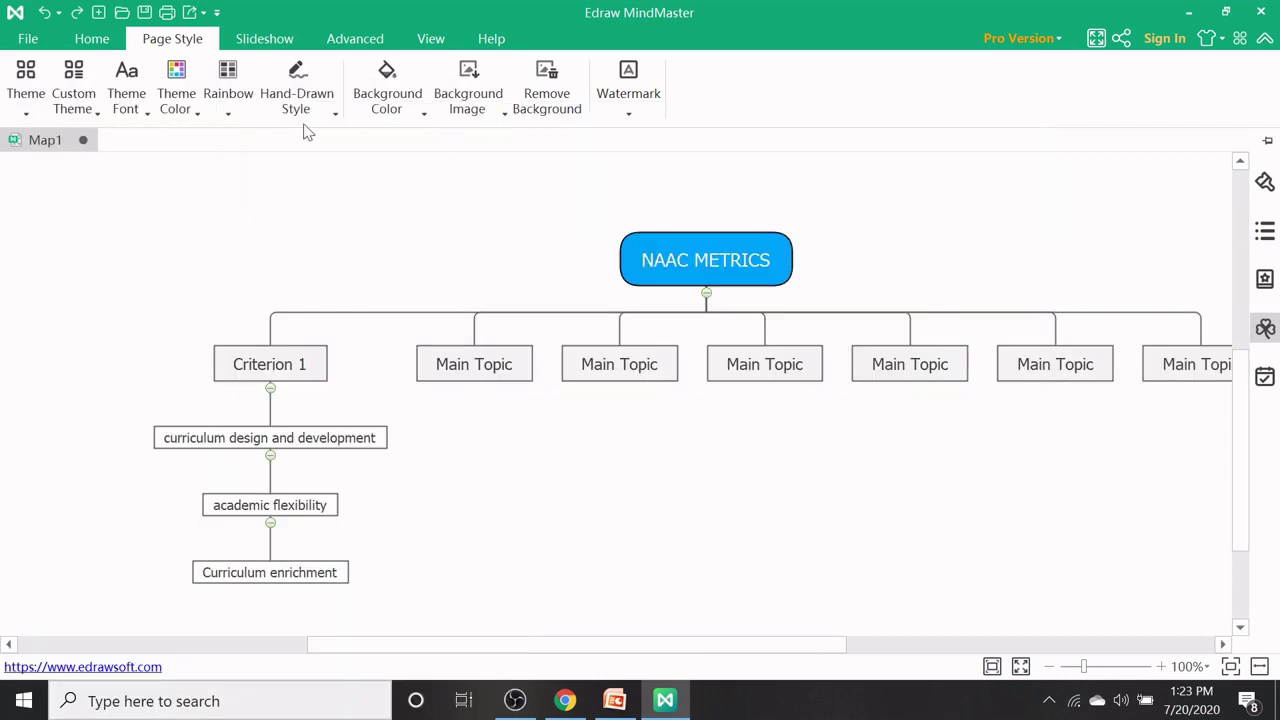
Step: Apply the light theme with rainbow-colored branches and outlined topics, keeping the self-customized formatting
click(26, 105)
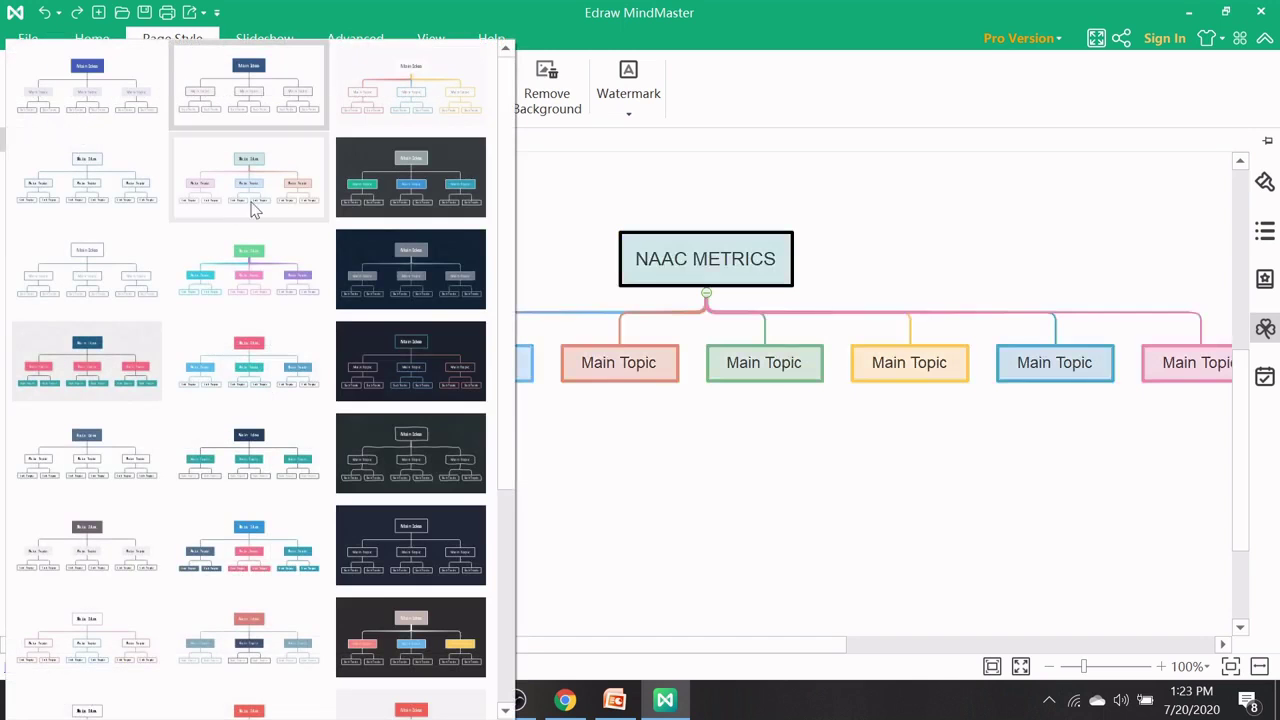
click(390, 121)
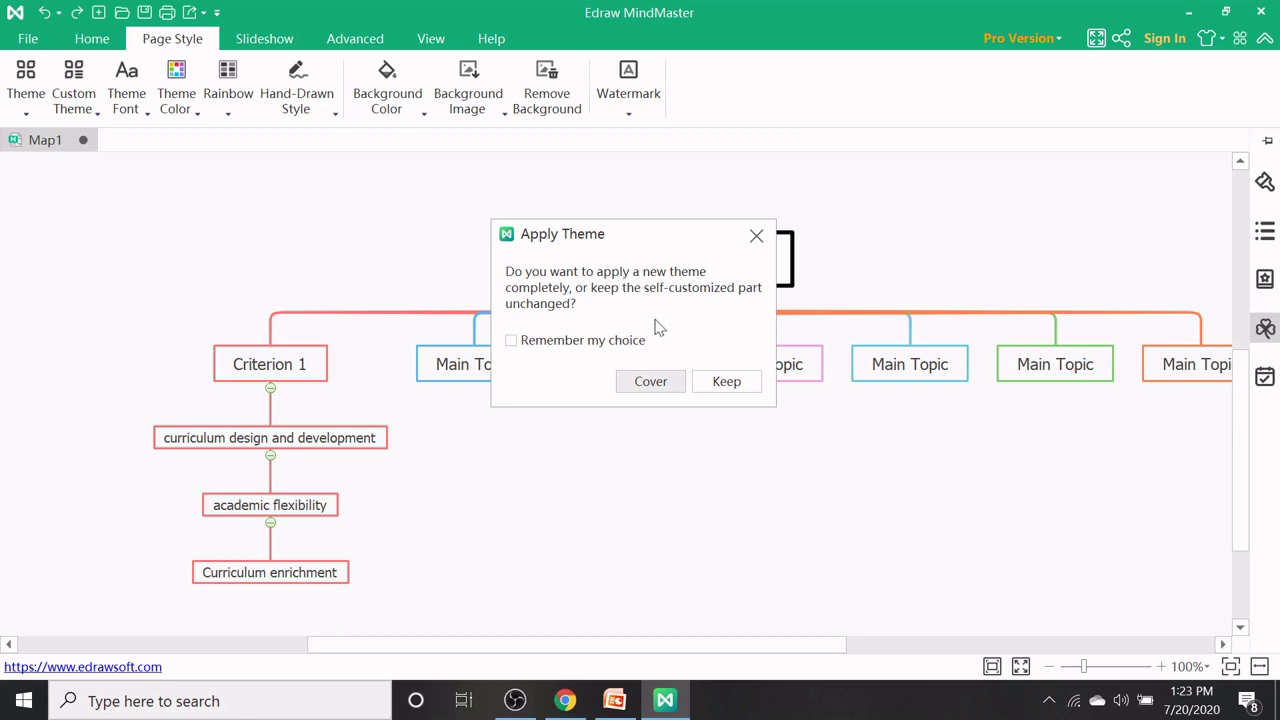
click(738, 383)
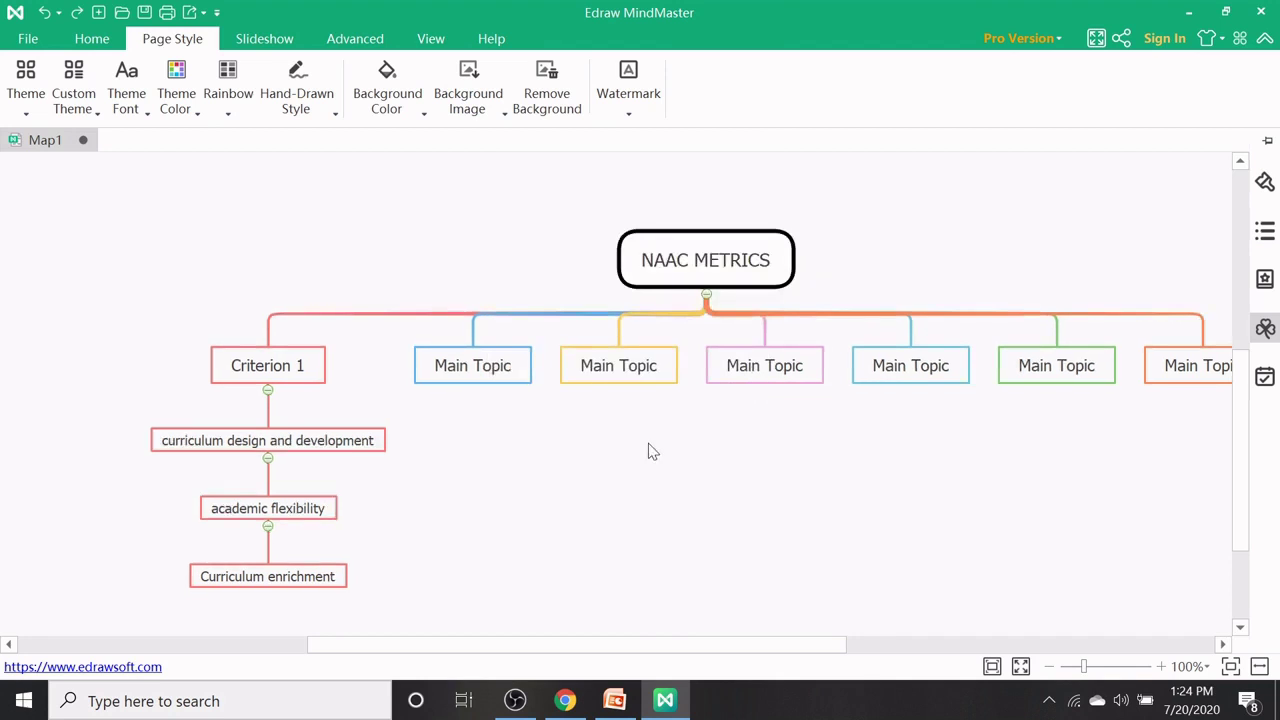
drag(657, 649, 700, 650)
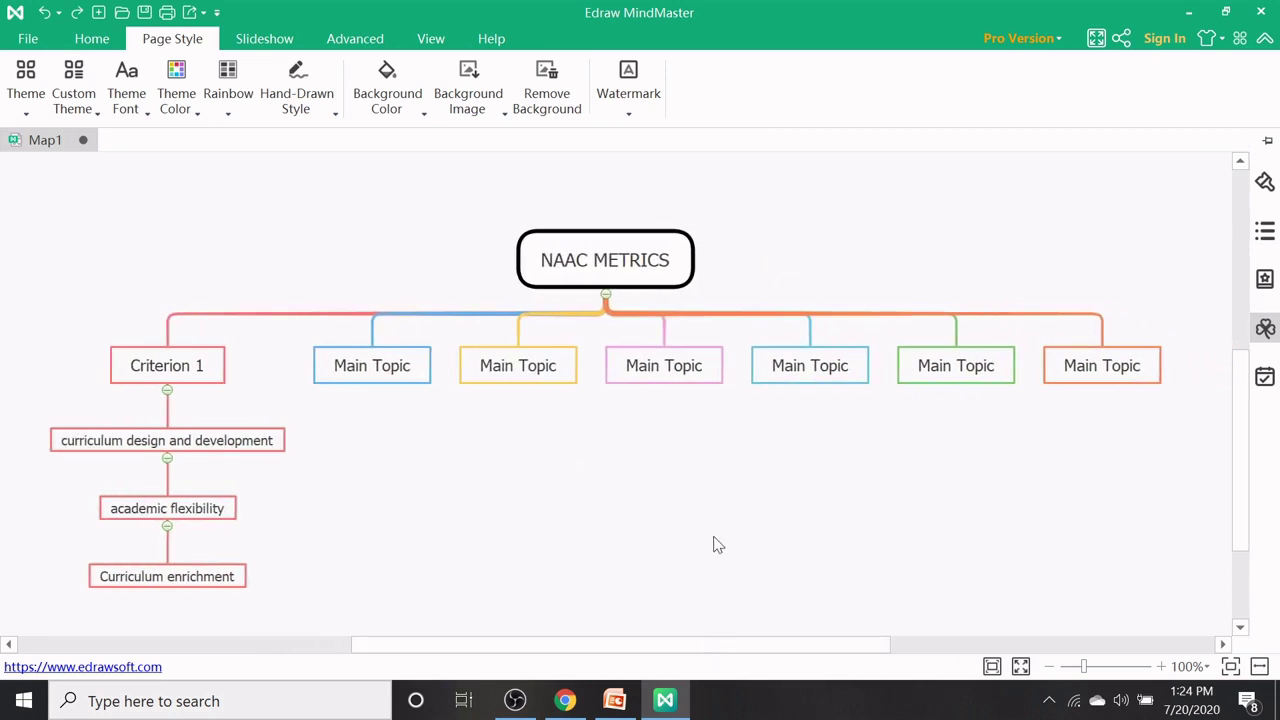
scroll(713, 544, down, 1)
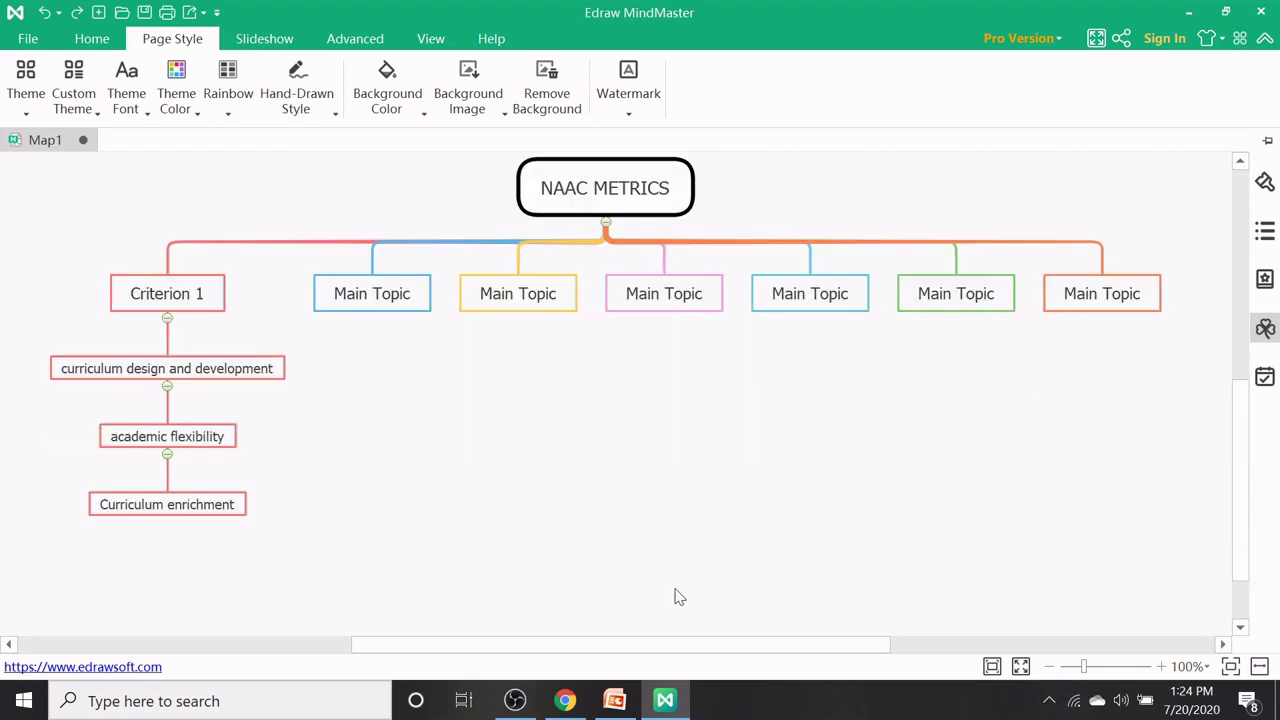
Step: Switch to Chrome and open the NAAC METRICS.pdf document for reference
mouse_move(580, 712)
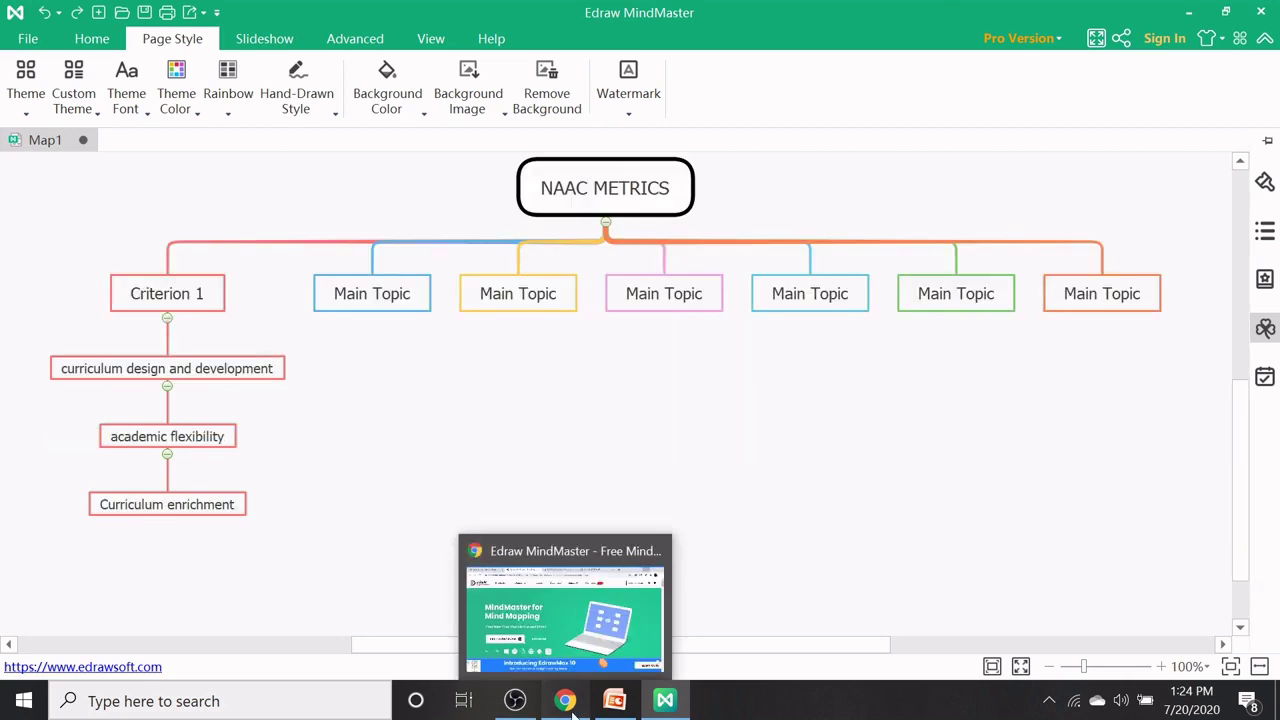
click(570, 610)
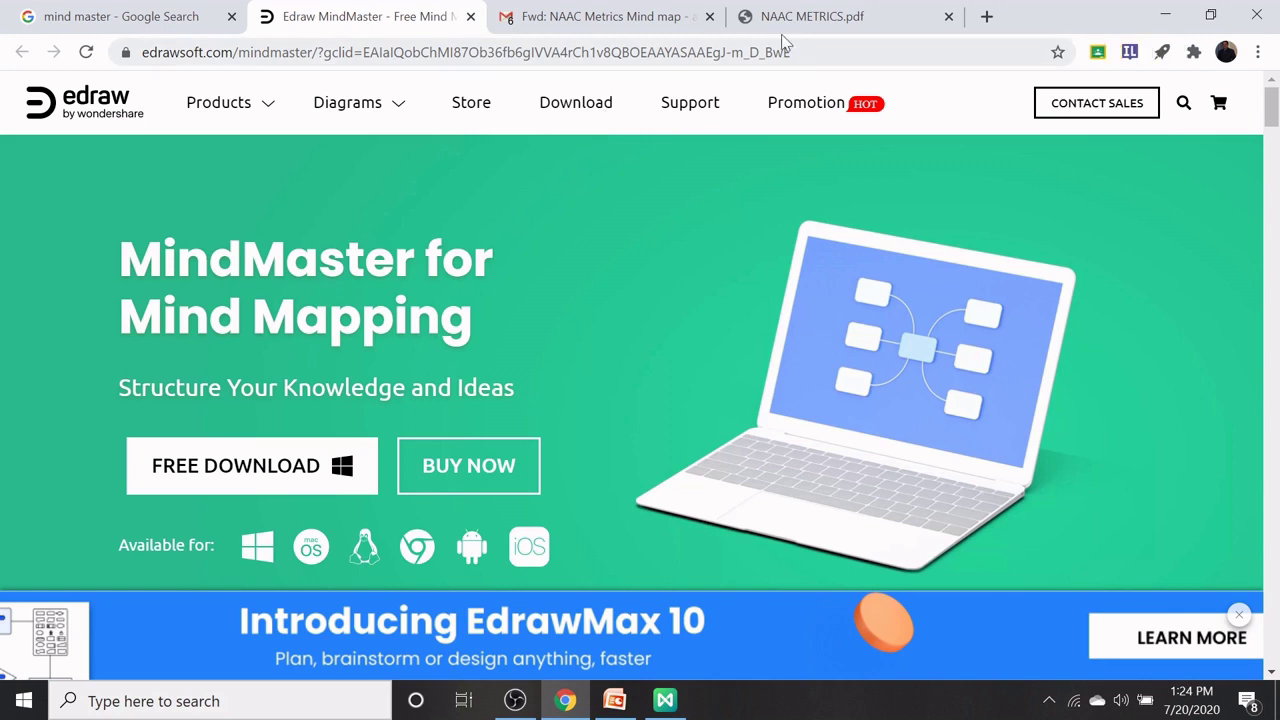
click(772, 16)
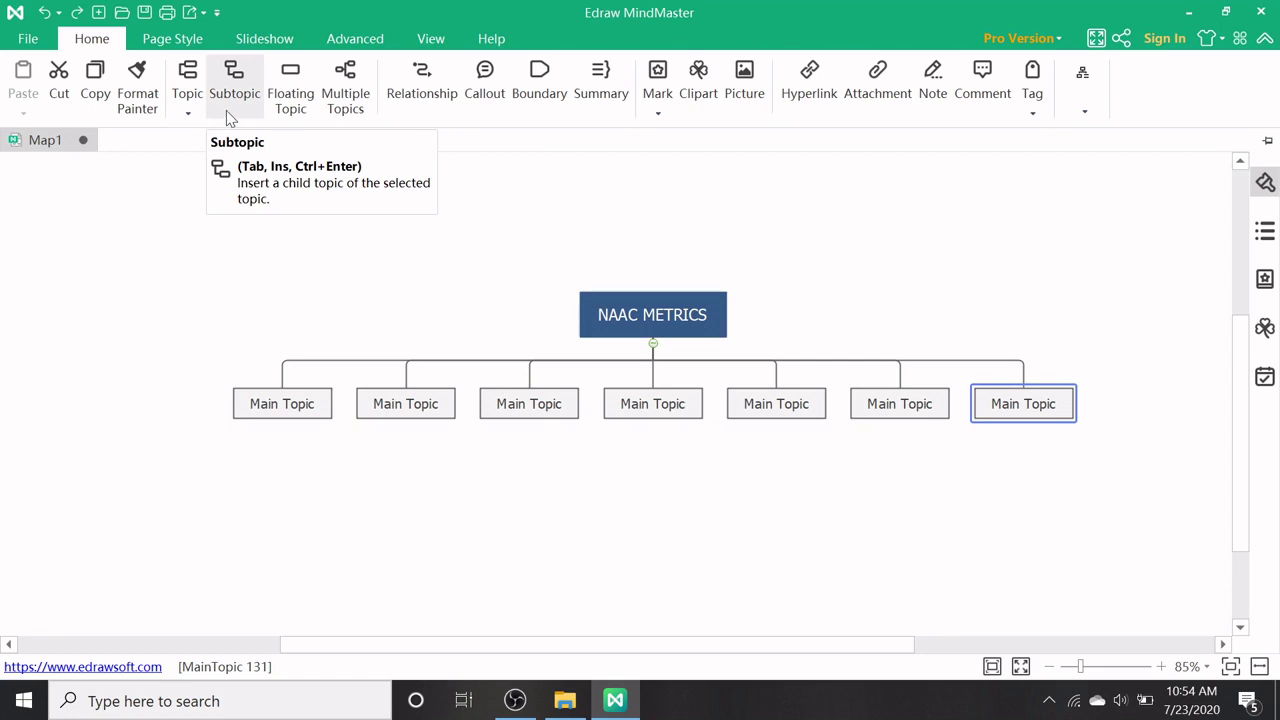
Step: Try adding a floating topic and attaching it between the first two main topics, then undo the addition
click(292, 116)
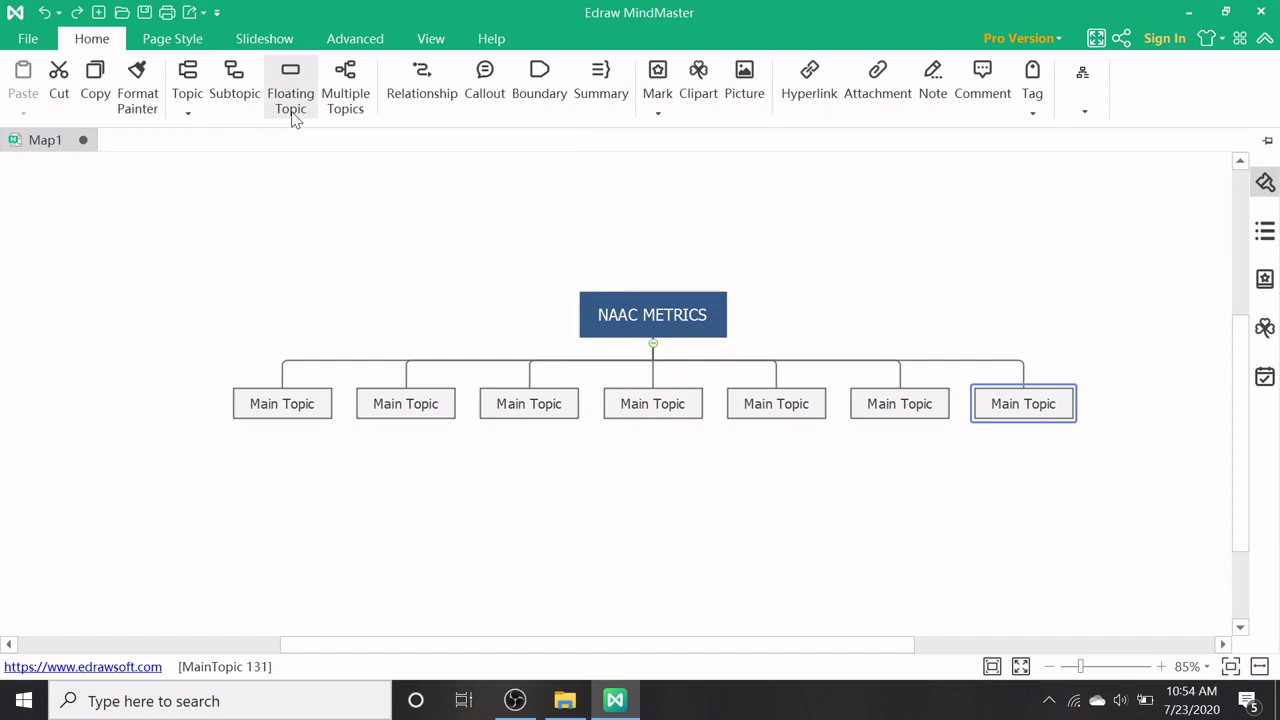
click(333, 385)
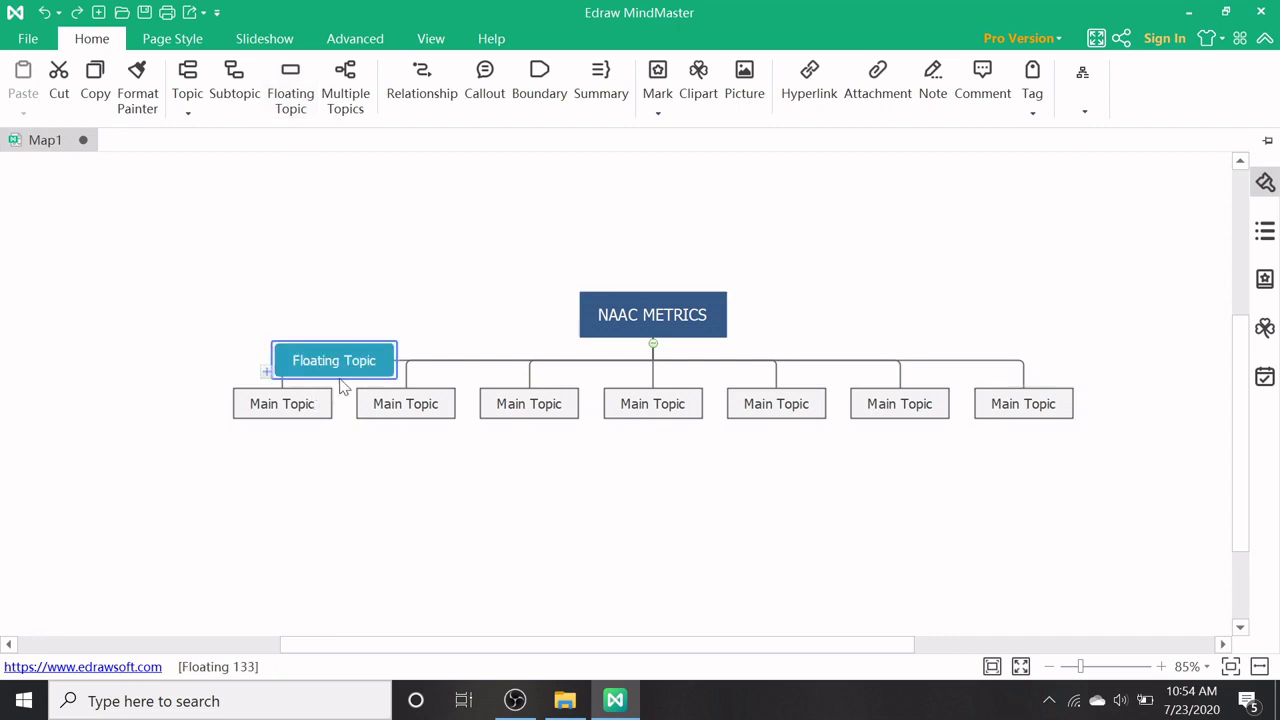
drag(340, 375, 341, 424)
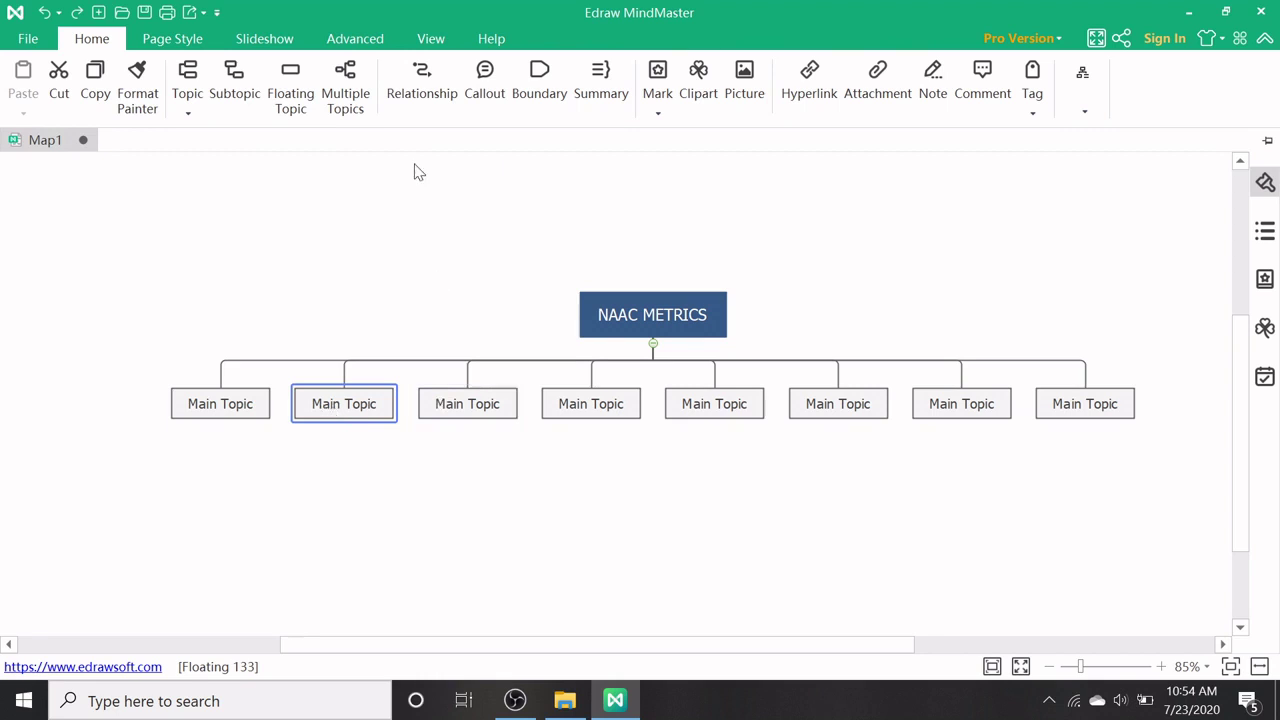
click(296, 115)
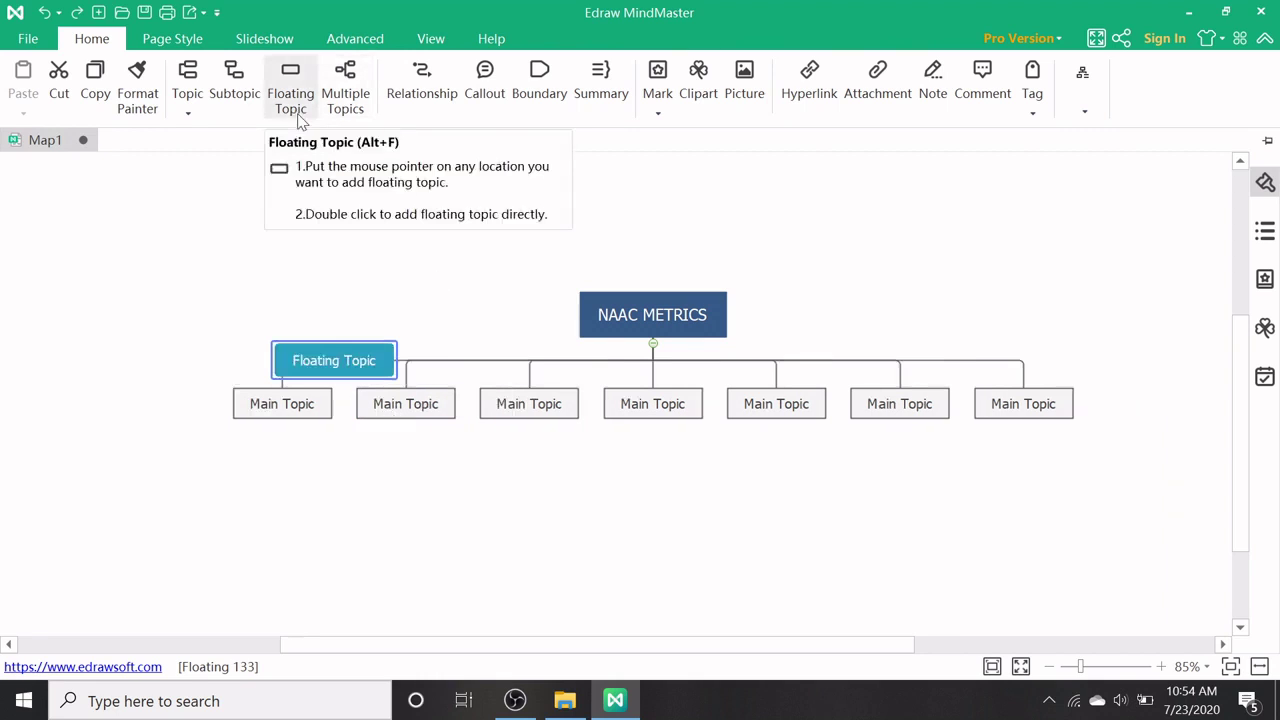
key(ctrl+z)
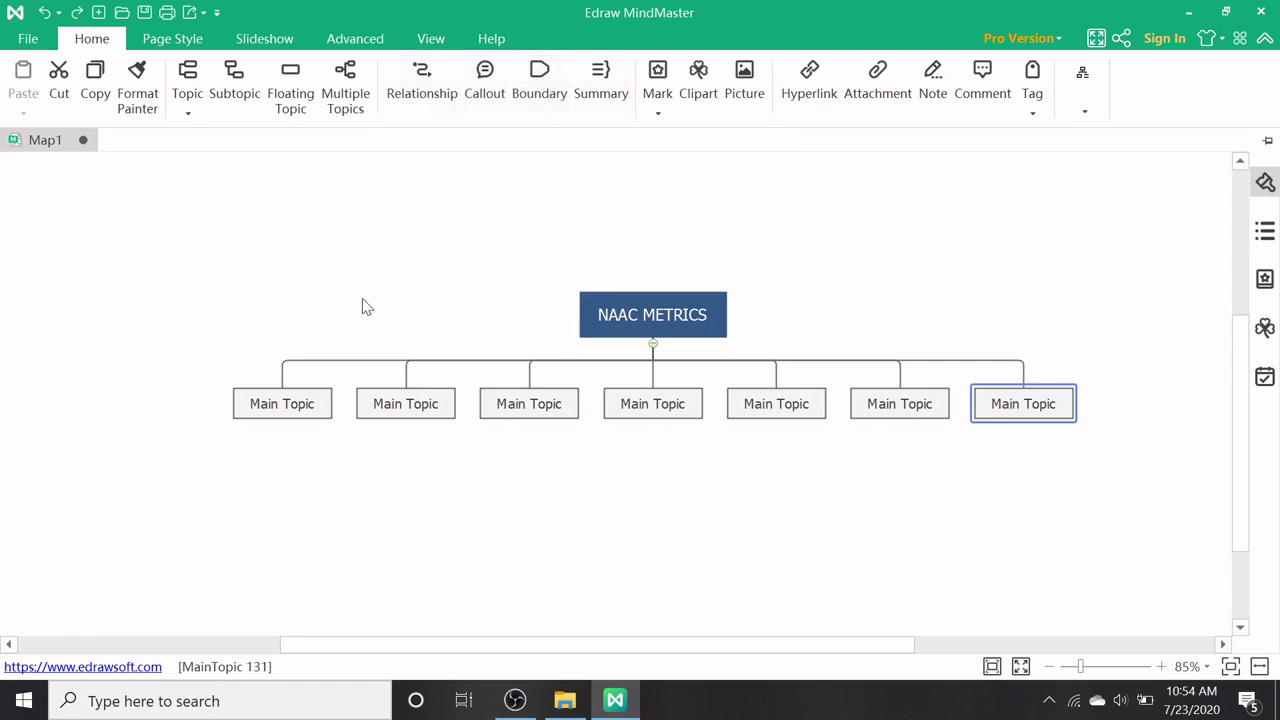
Step: Draw a relationship line from the last main topic to a new floating topic in the empty area above NAAC METRICS
click(432, 104)
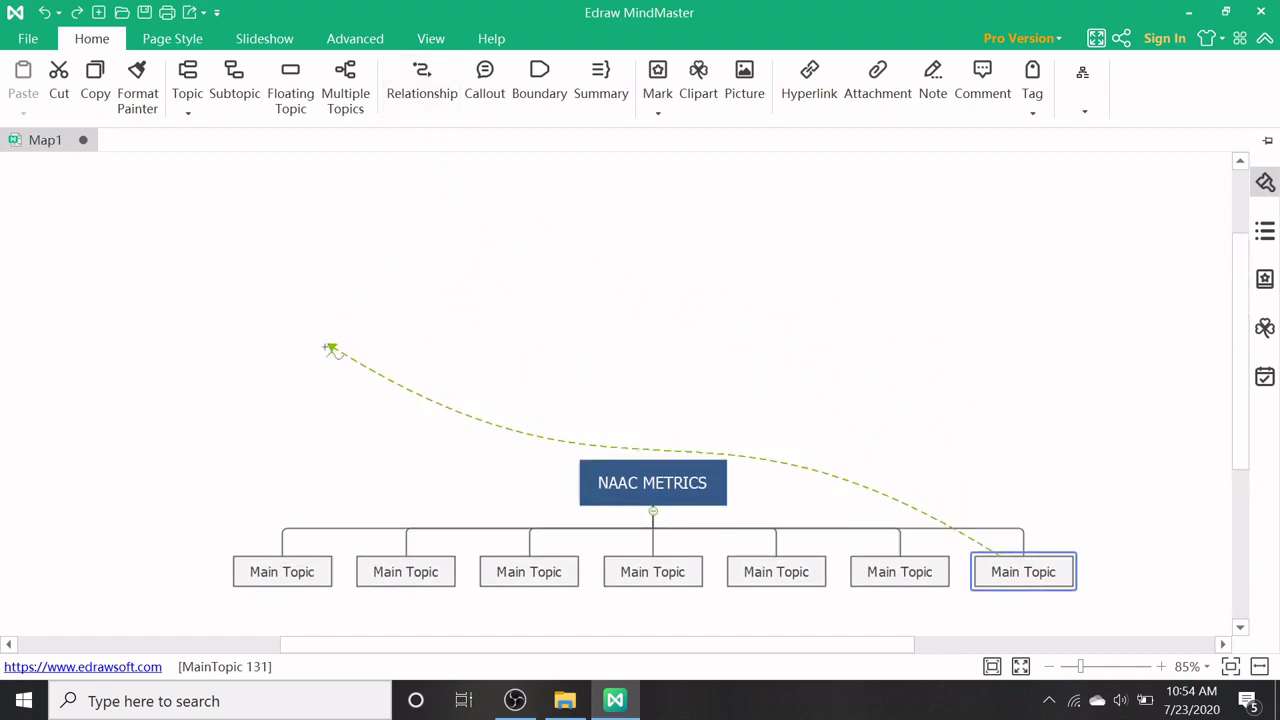
click(507, 220)
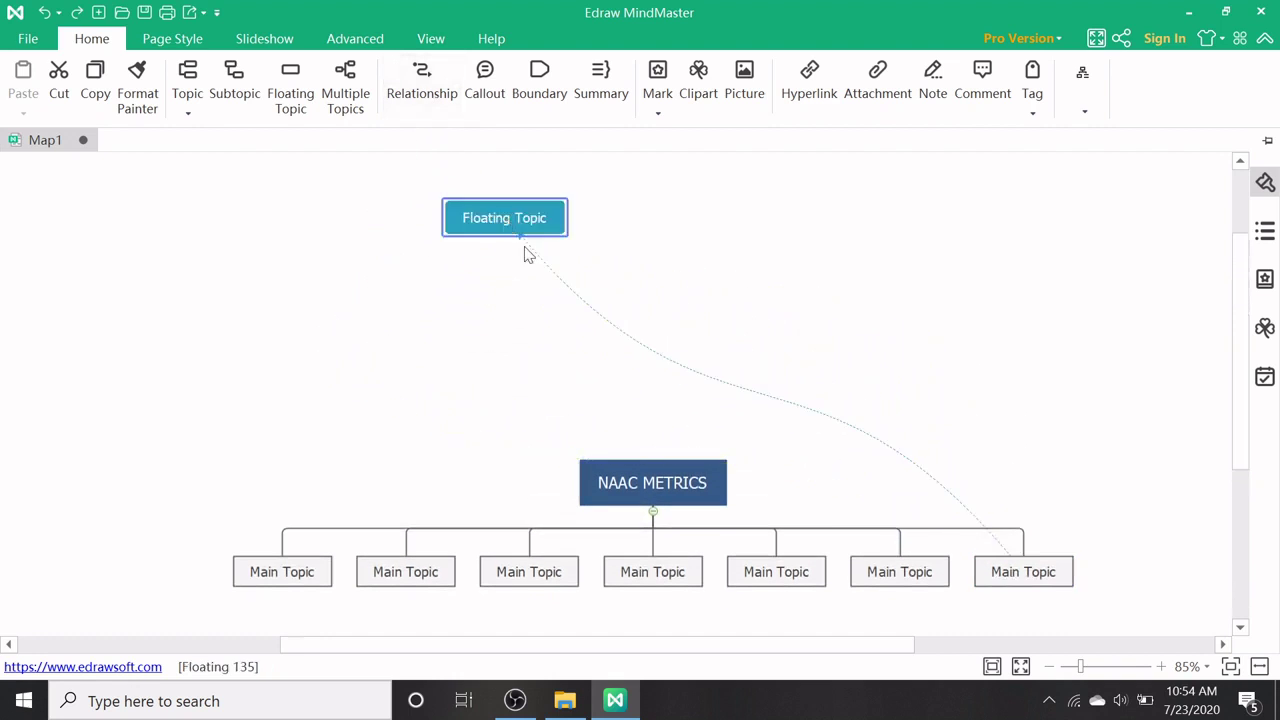
Step: Bend the relationship line by moving the curve handle of its main-topic end upward and away from the floating topic
click(786, 406)
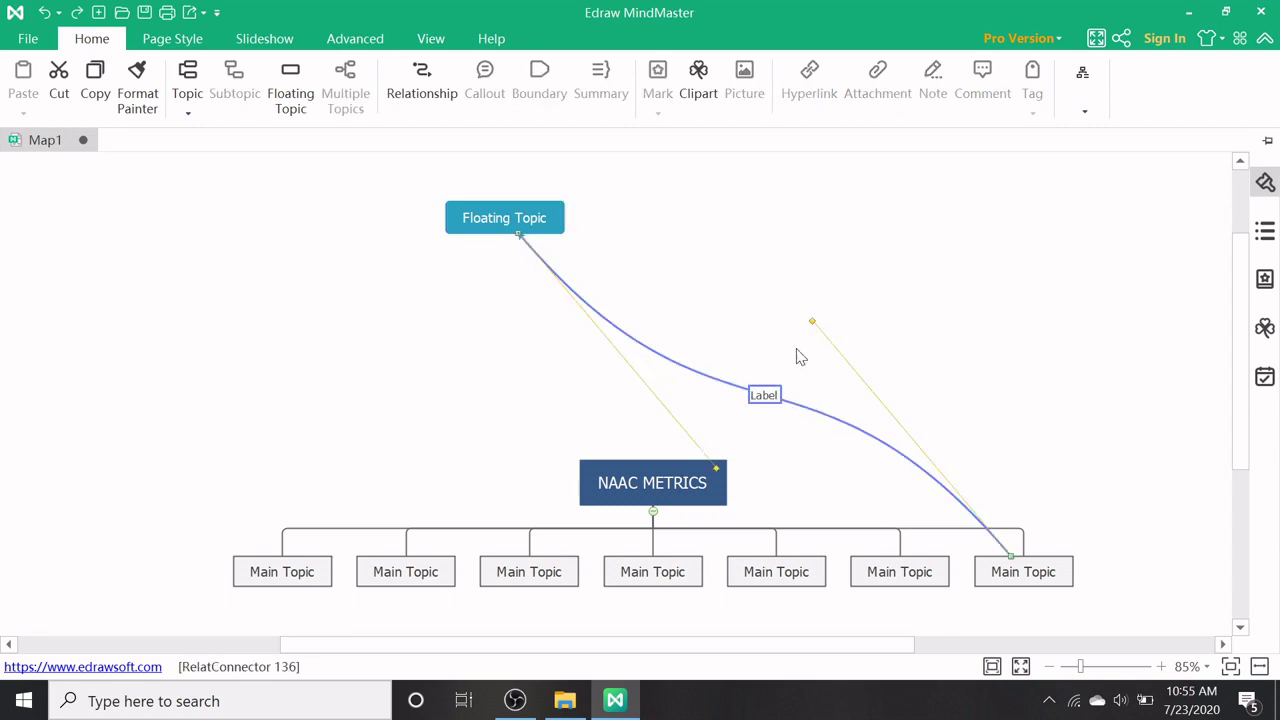
drag(812, 324, 866, 318)
click(780, 401)
click(836, 307)
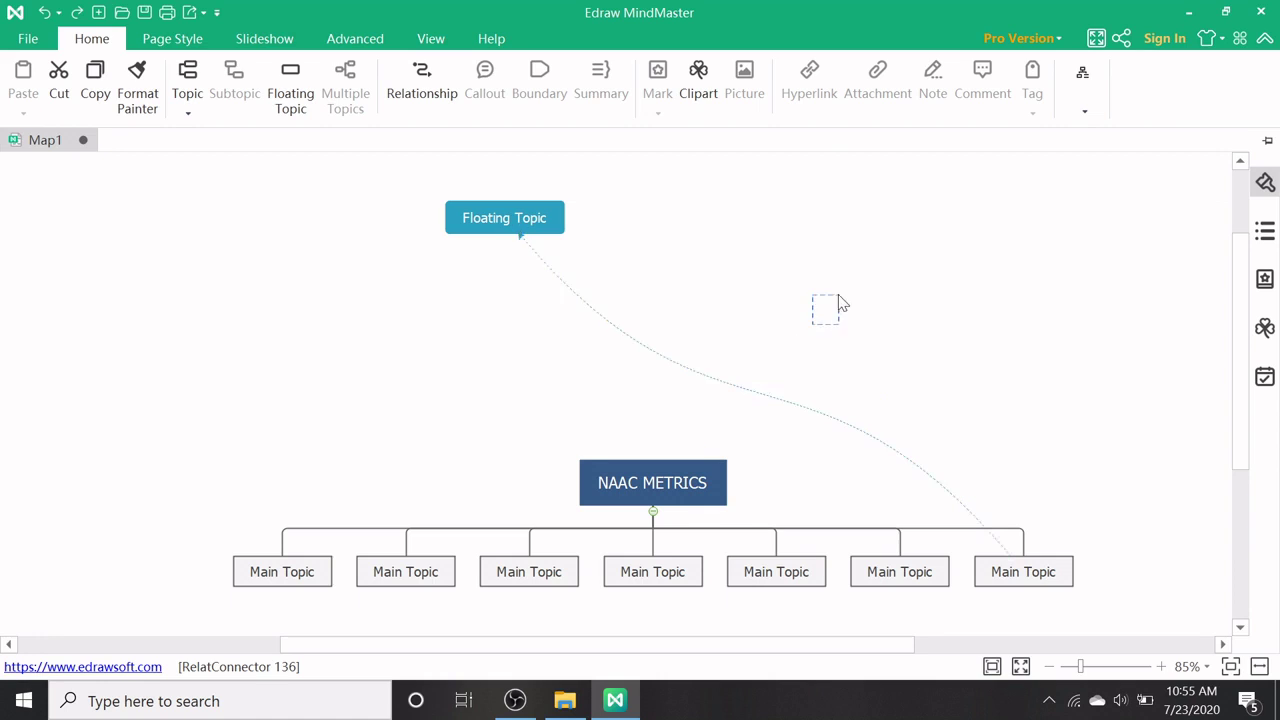
click(762, 393)
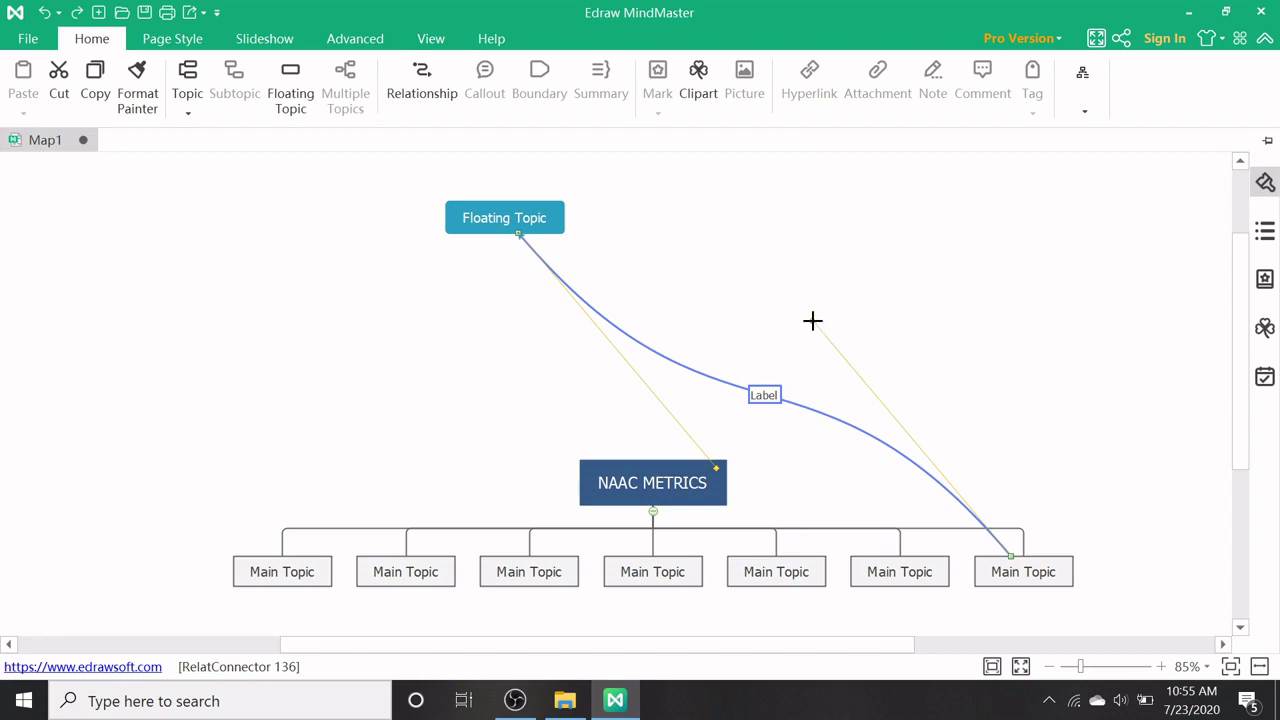
drag(812, 320, 910, 224)
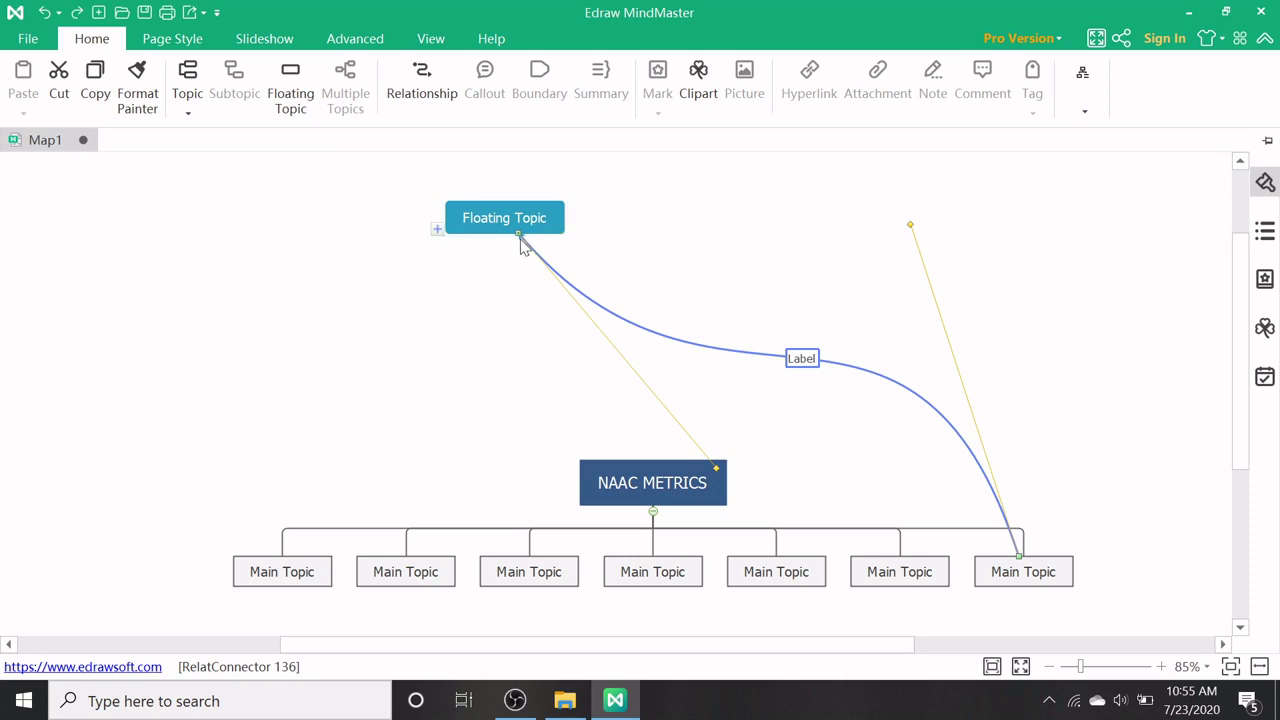
Step: Reshape the relationship curve, moving the floating-topic end's handle just above NAAC METRICS and the main-topic end's handle farther up and outward
drag(521, 239, 320, 247)
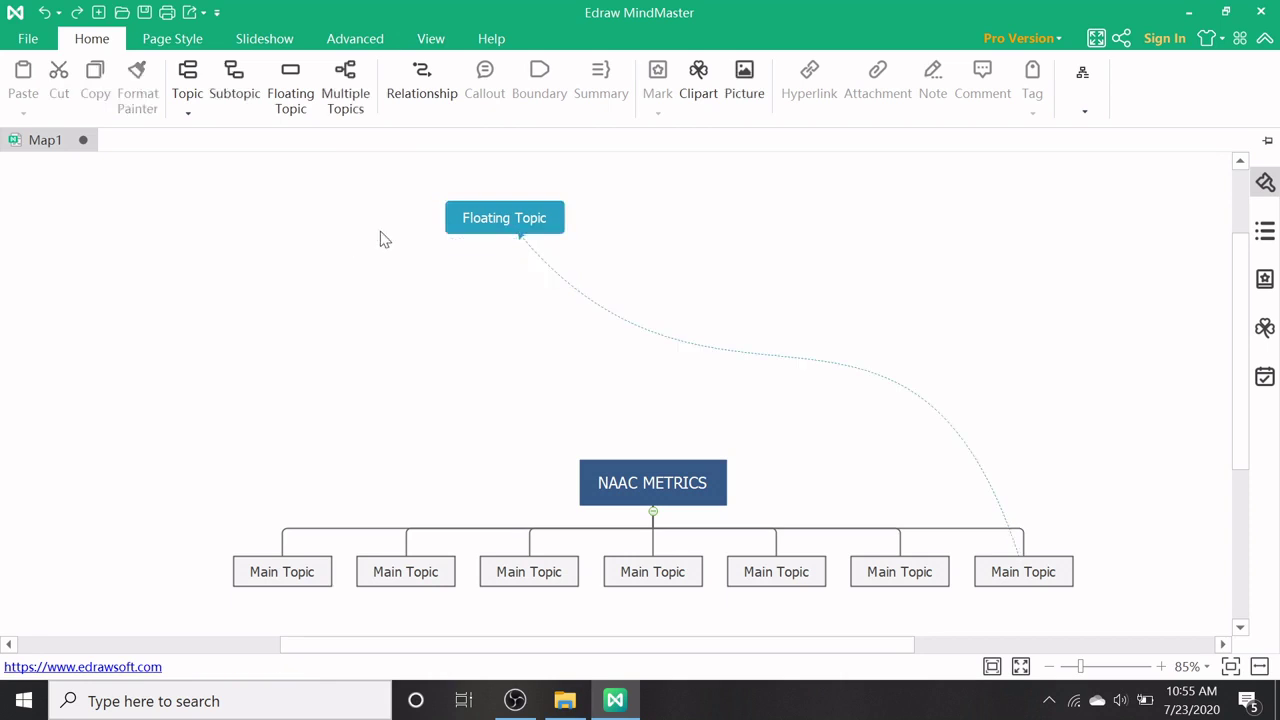
click(521, 243)
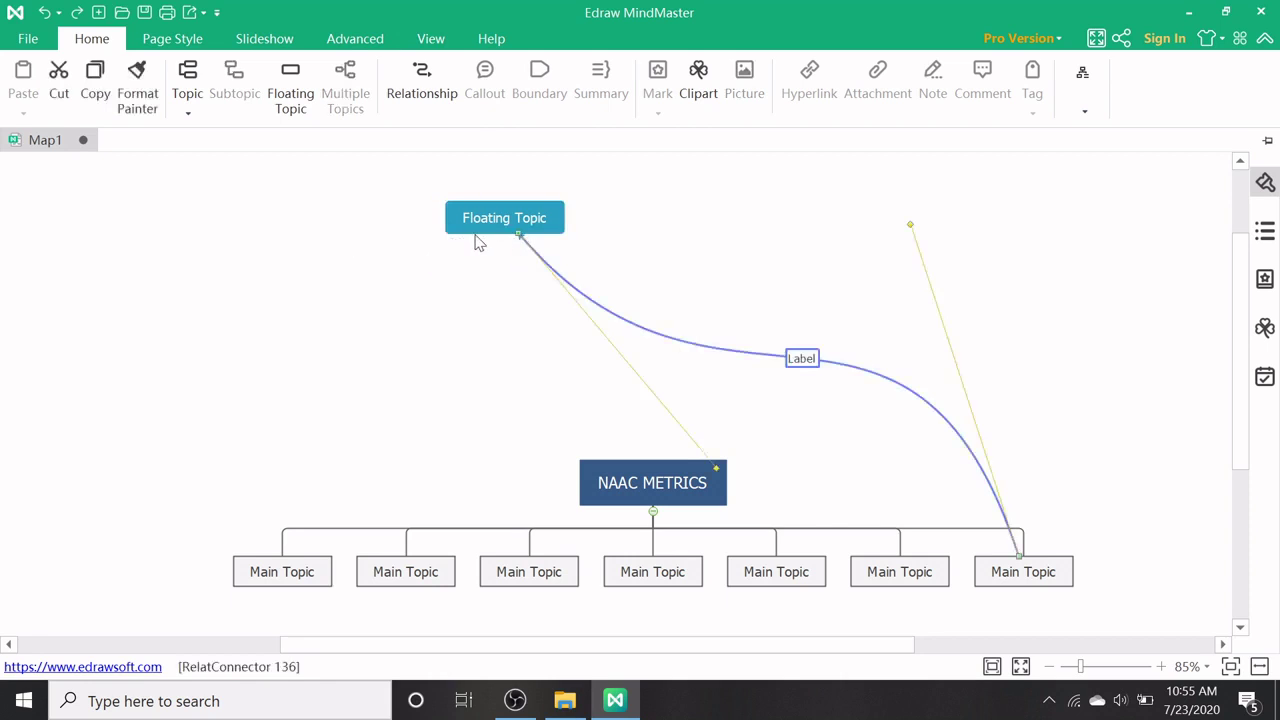
click(716, 474)
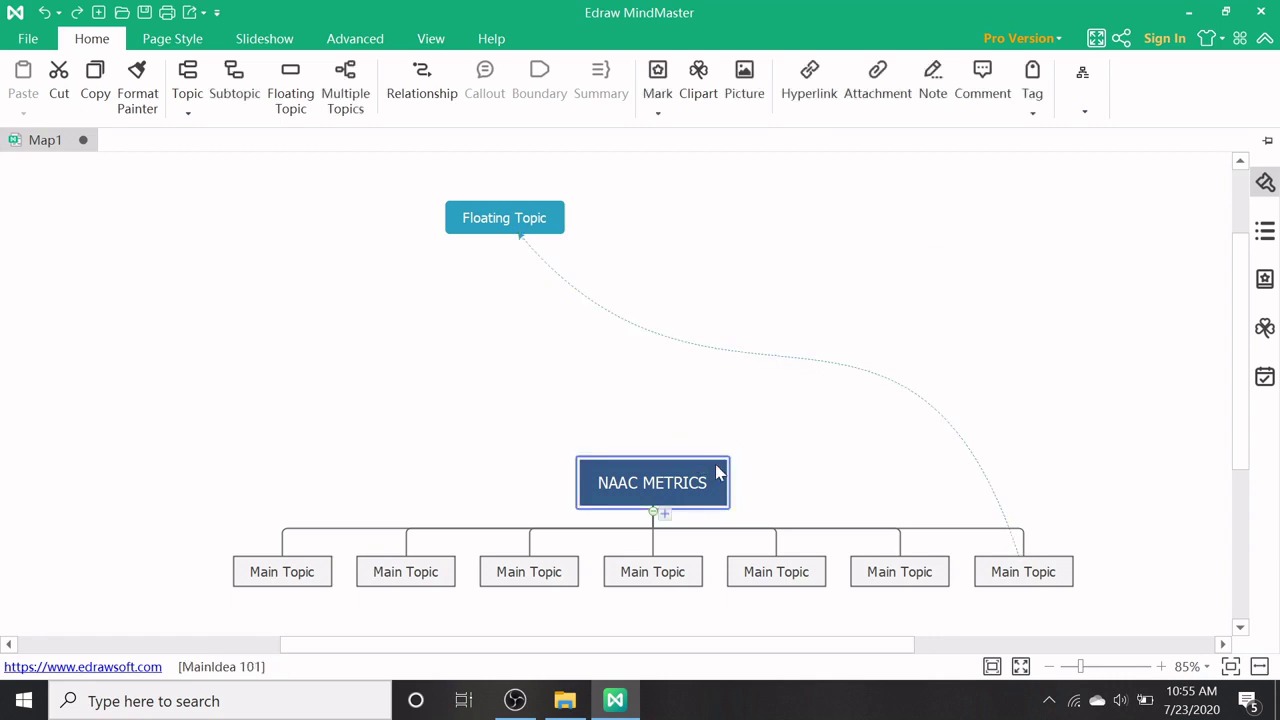
click(786, 360)
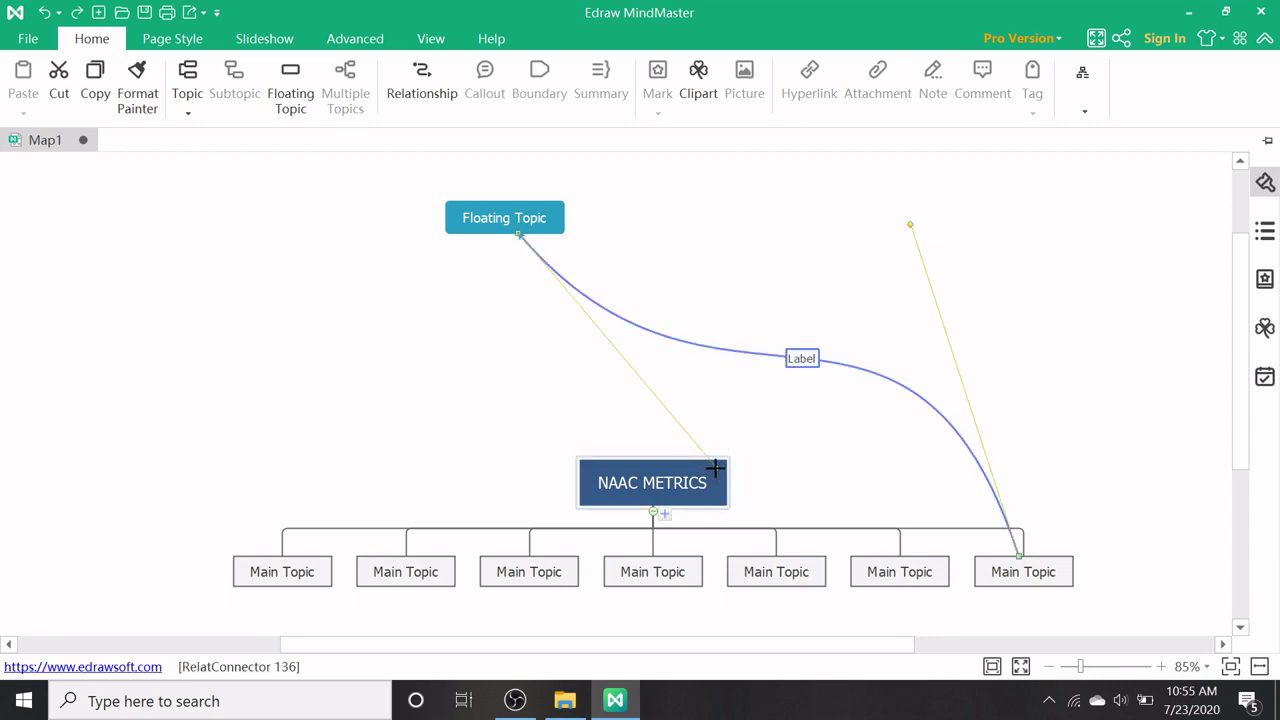
drag(724, 476, 706, 439)
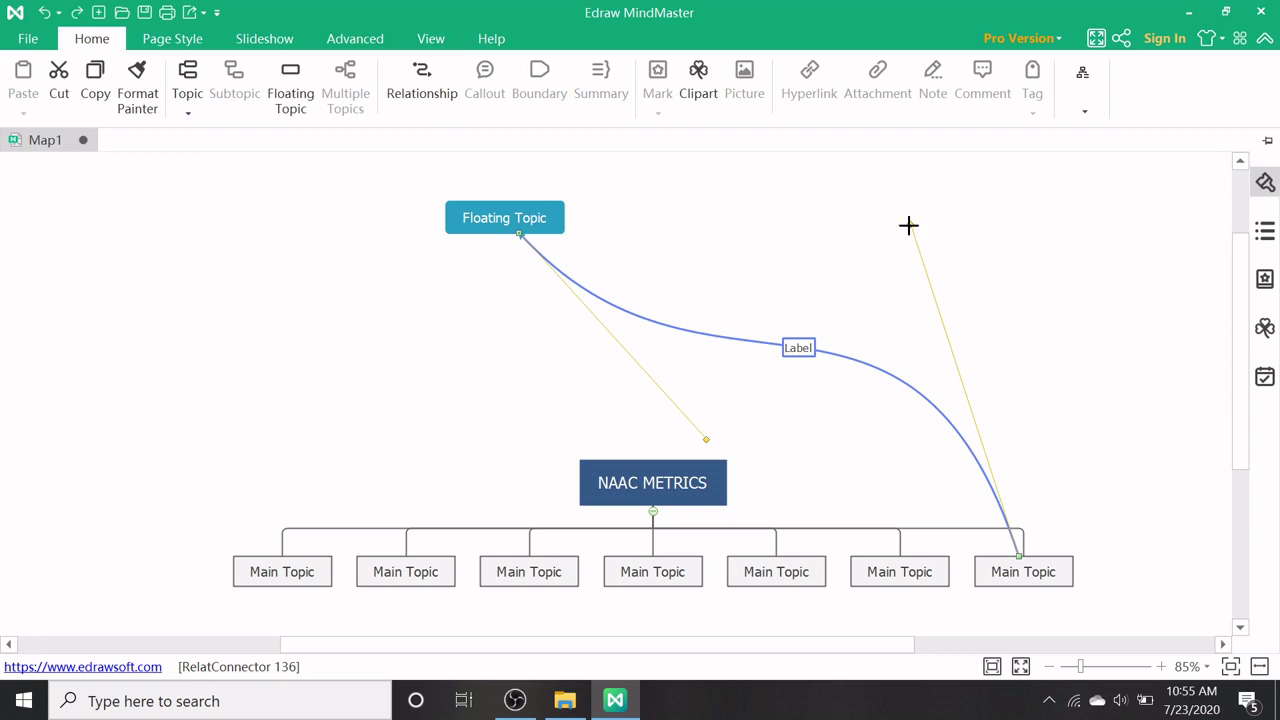
drag(910, 224, 987, 191)
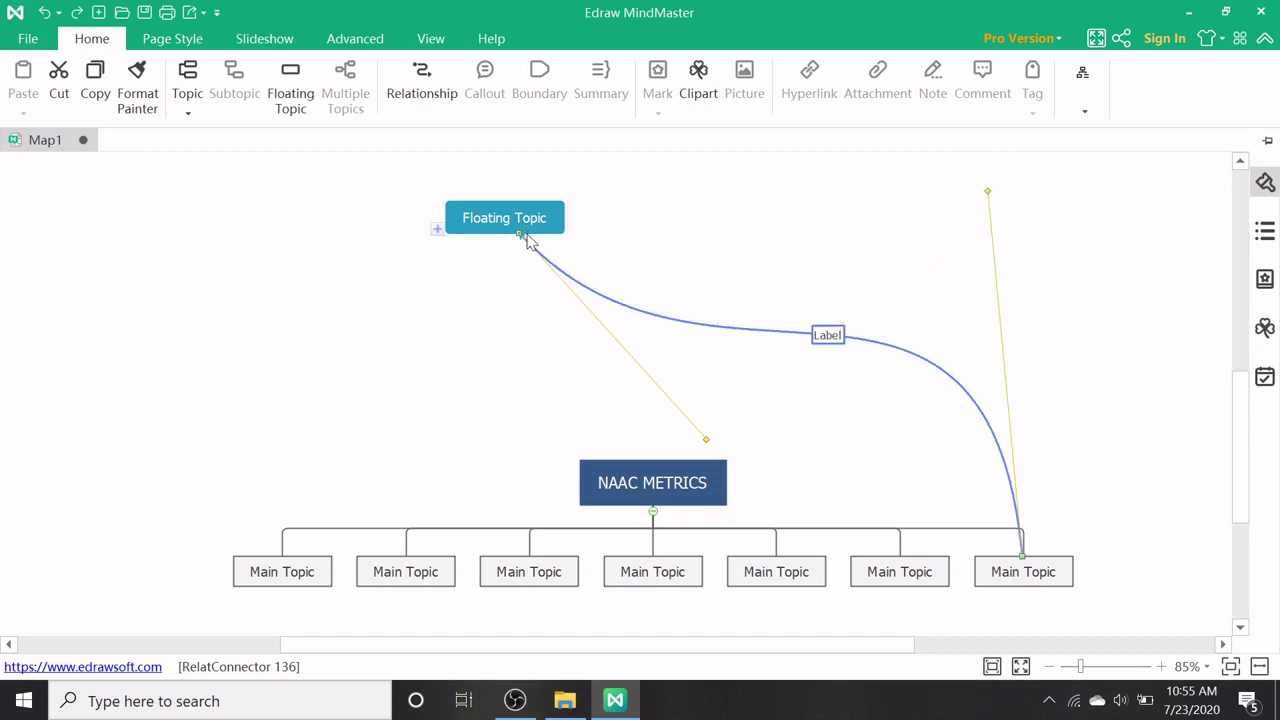
Step: Arch the relationship line above the floating topic by moving its floating-topic end's curve handle well above that topic
drag(521, 238, 432, 238)
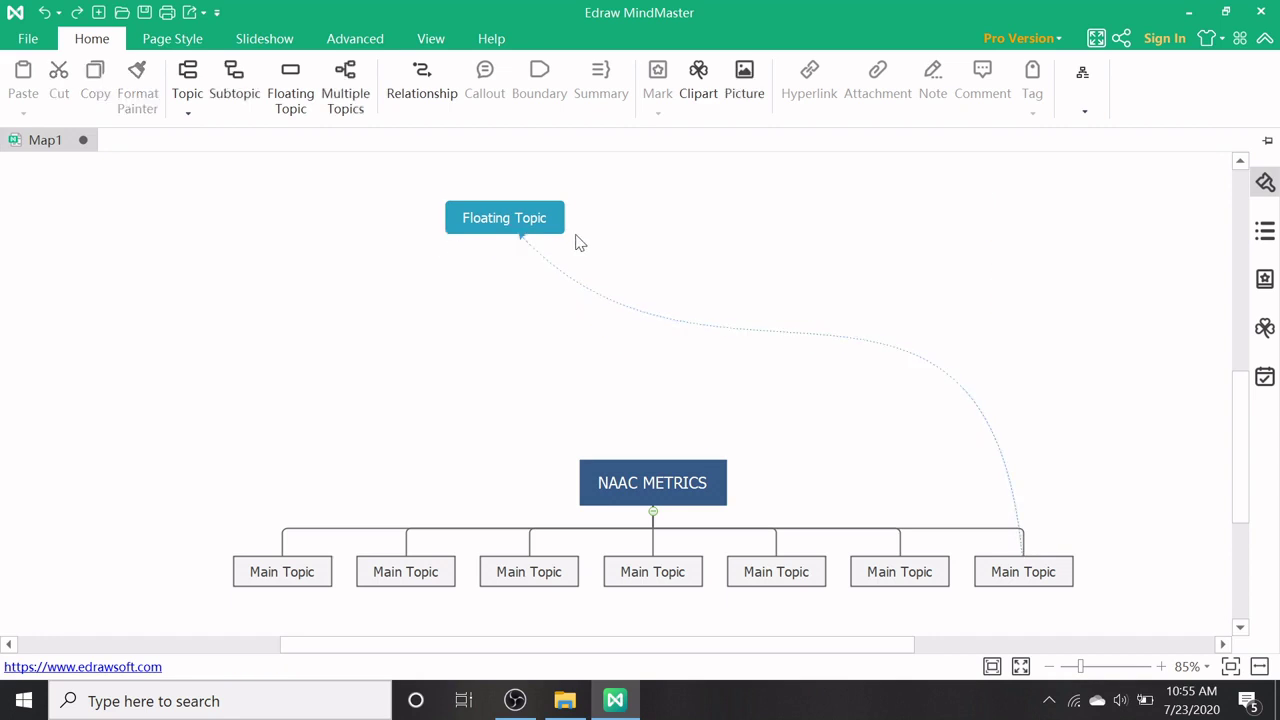
click(918, 356)
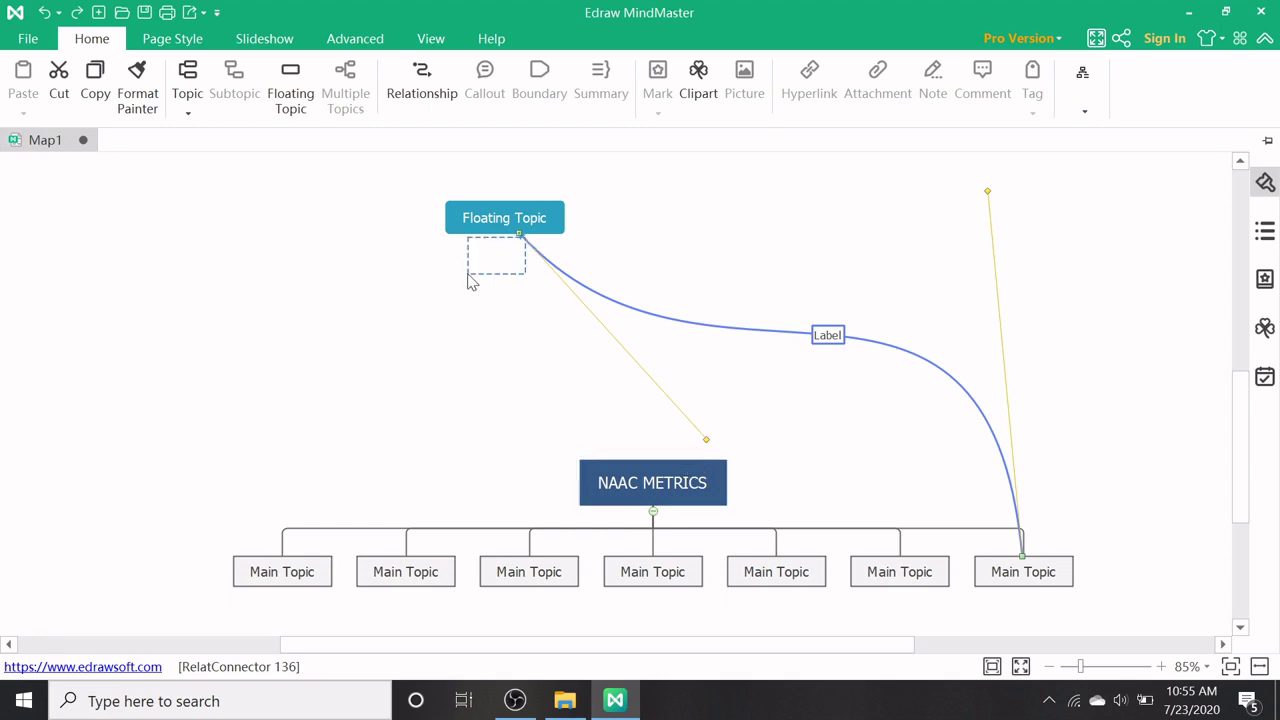
drag(521, 236, 274, 416)
drag(708, 439, 629, 153)
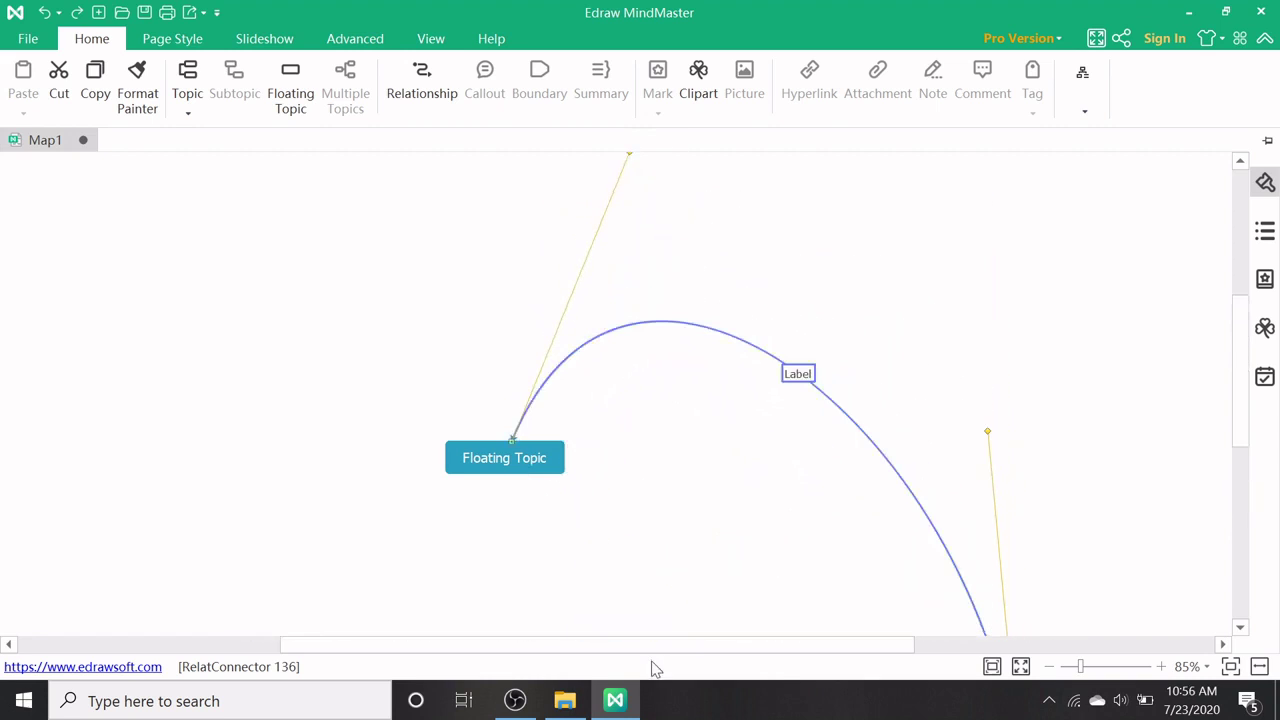
Step: Reattach the relationship line's floating-topic end to the first main topic
drag(636, 648, 729, 648)
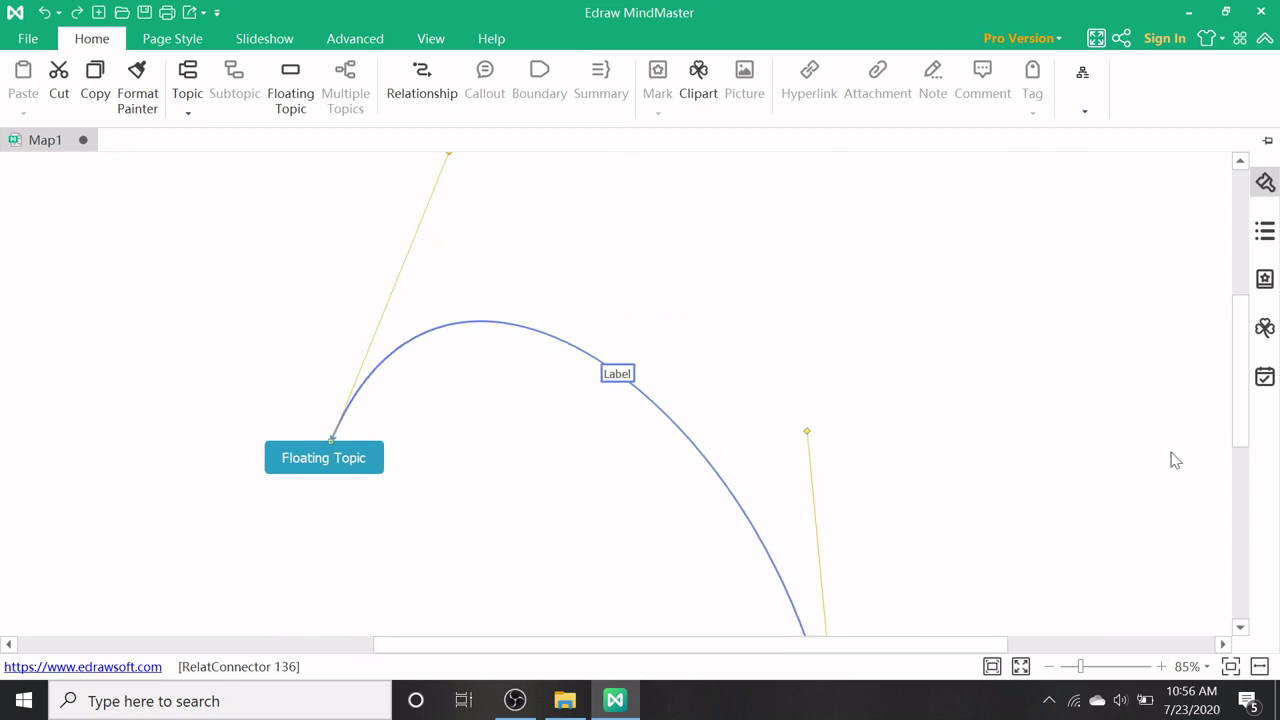
drag(1243, 409, 1243, 492)
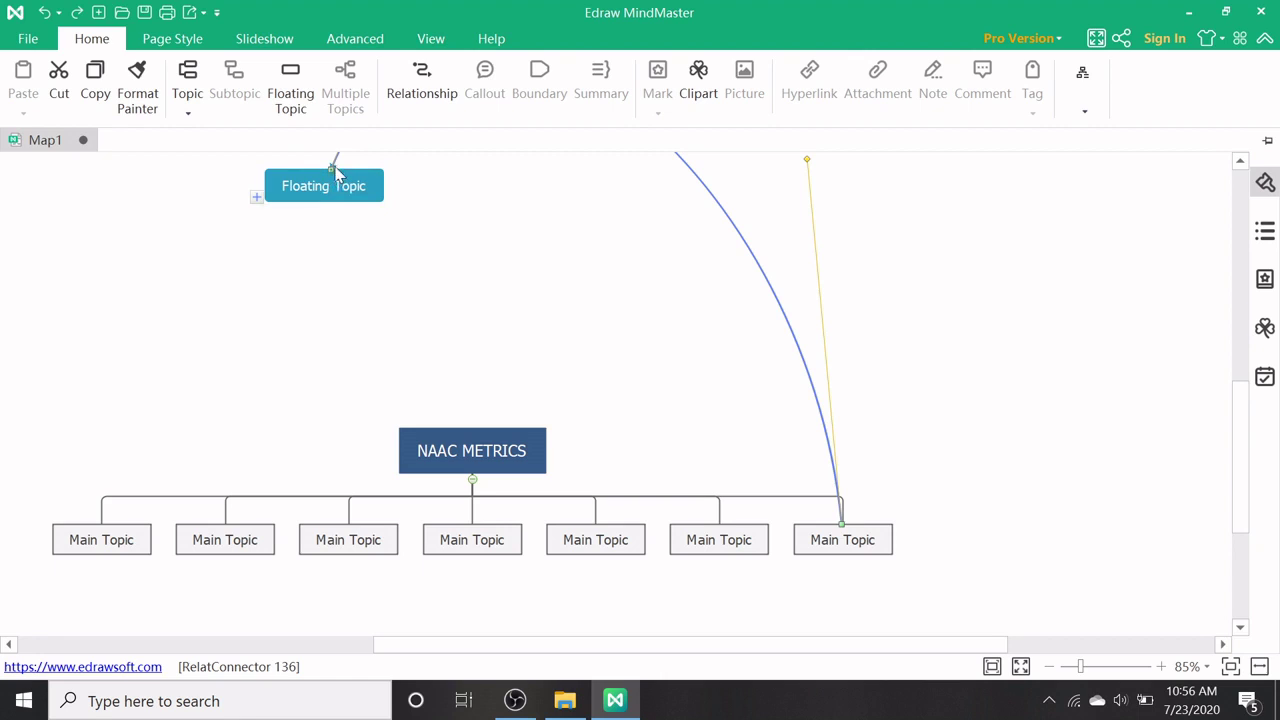
drag(332, 168, 104, 517)
drag(329, 168, 97, 540)
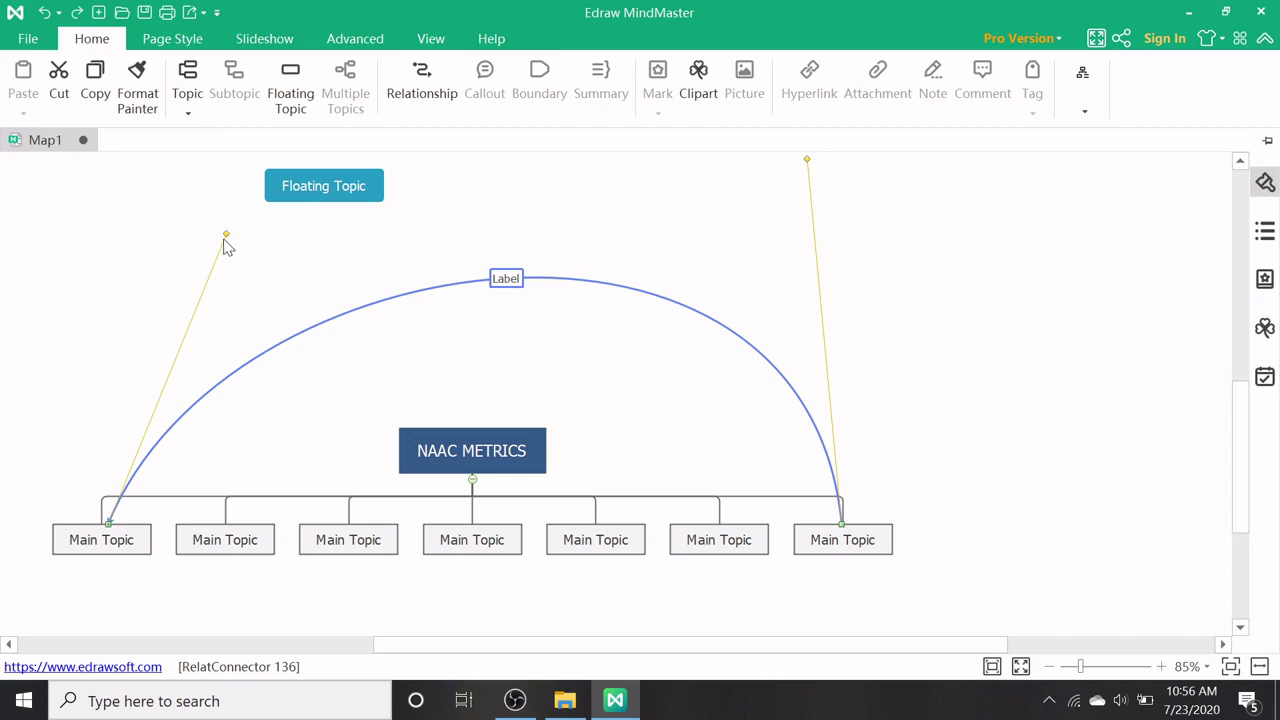
Step: Move the first-topic end's curve handle outward to even out the arch, and delete the unconnected floating topic
drag(226, 235, 164, 221)
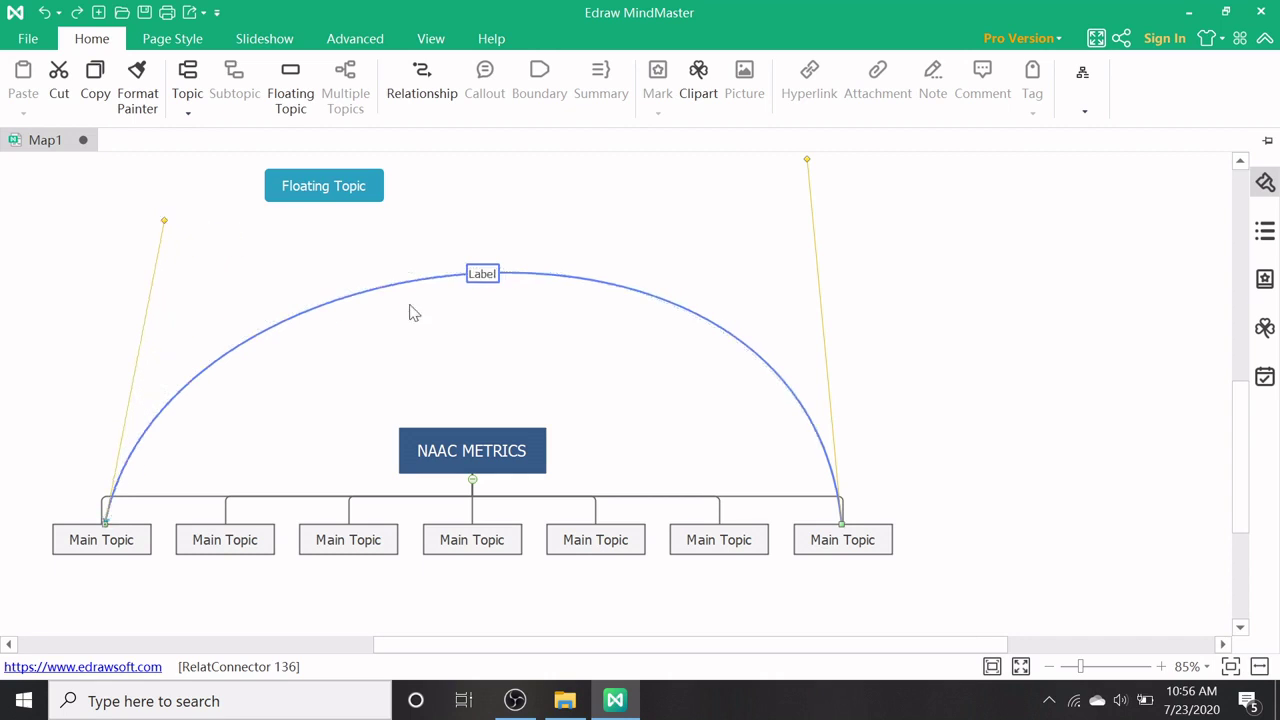
click(350, 196)
key(Delete)
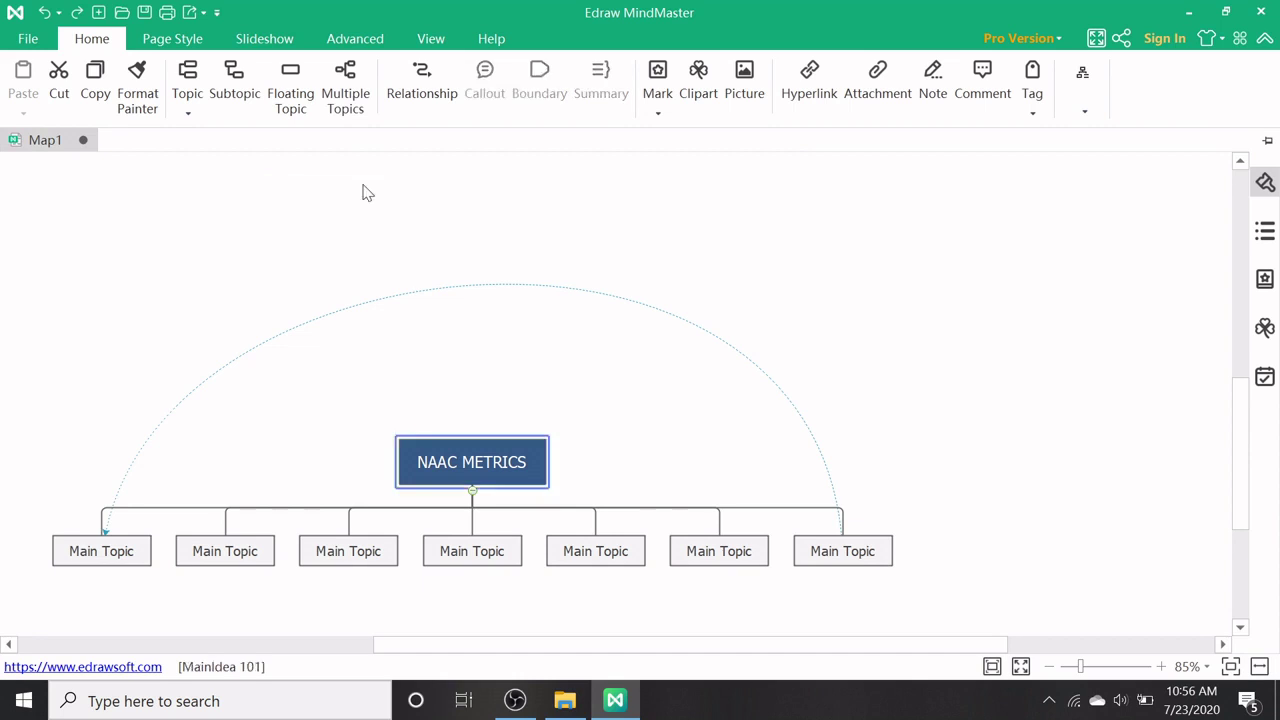
Step: Change the relationship line's label text to "relationship"
click(513, 280)
double_click(472, 287)
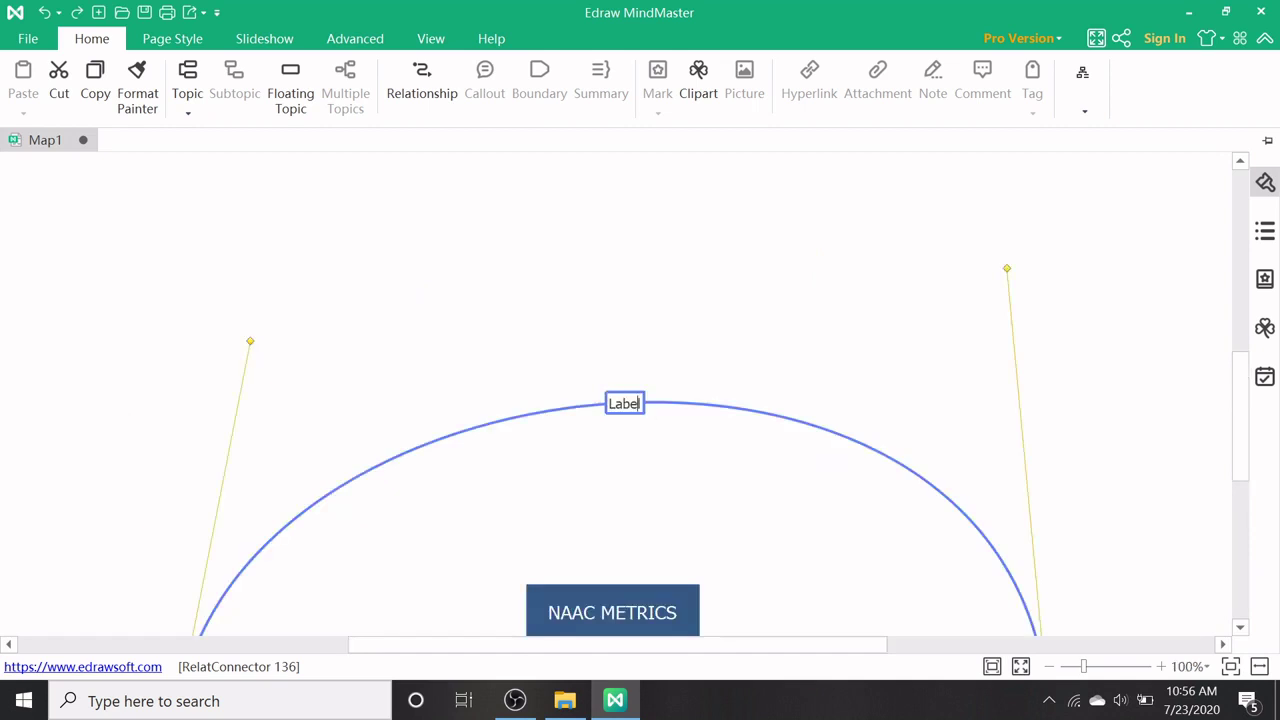
scroll(613, 394, down, 1)
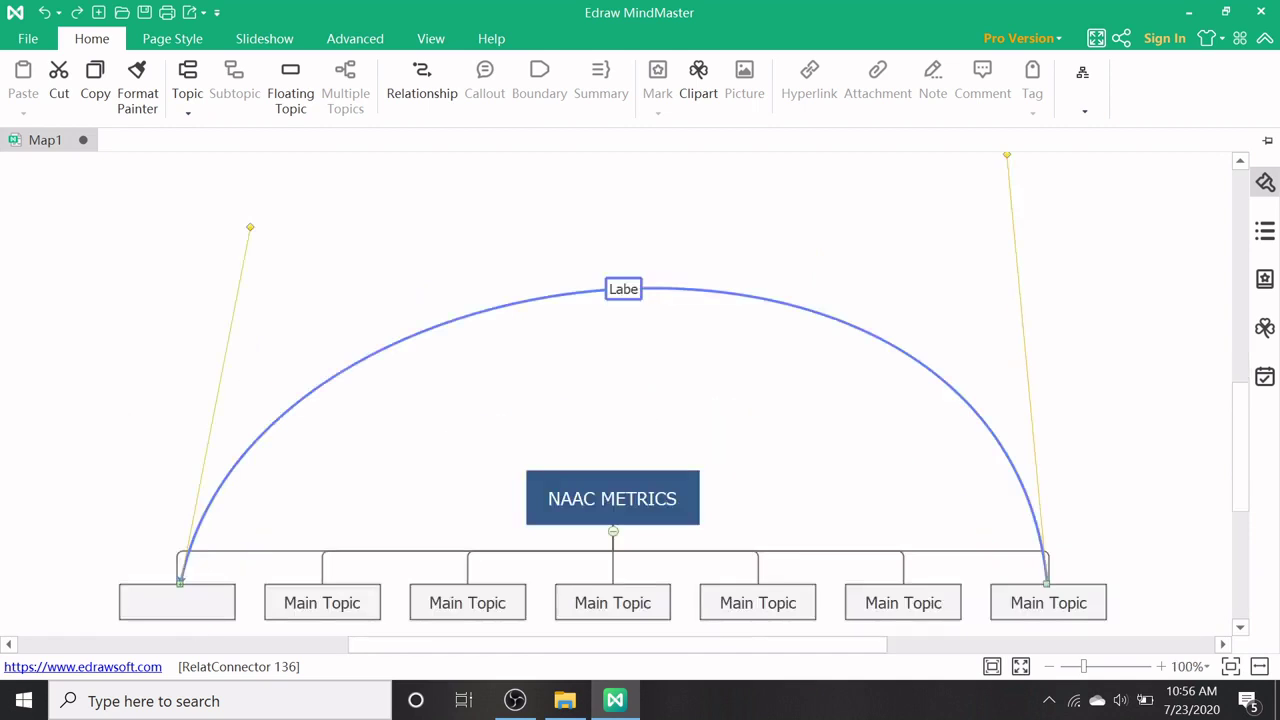
key(BackSpace)
key(BackSpace)
key(BackSpace)
text(relationship)
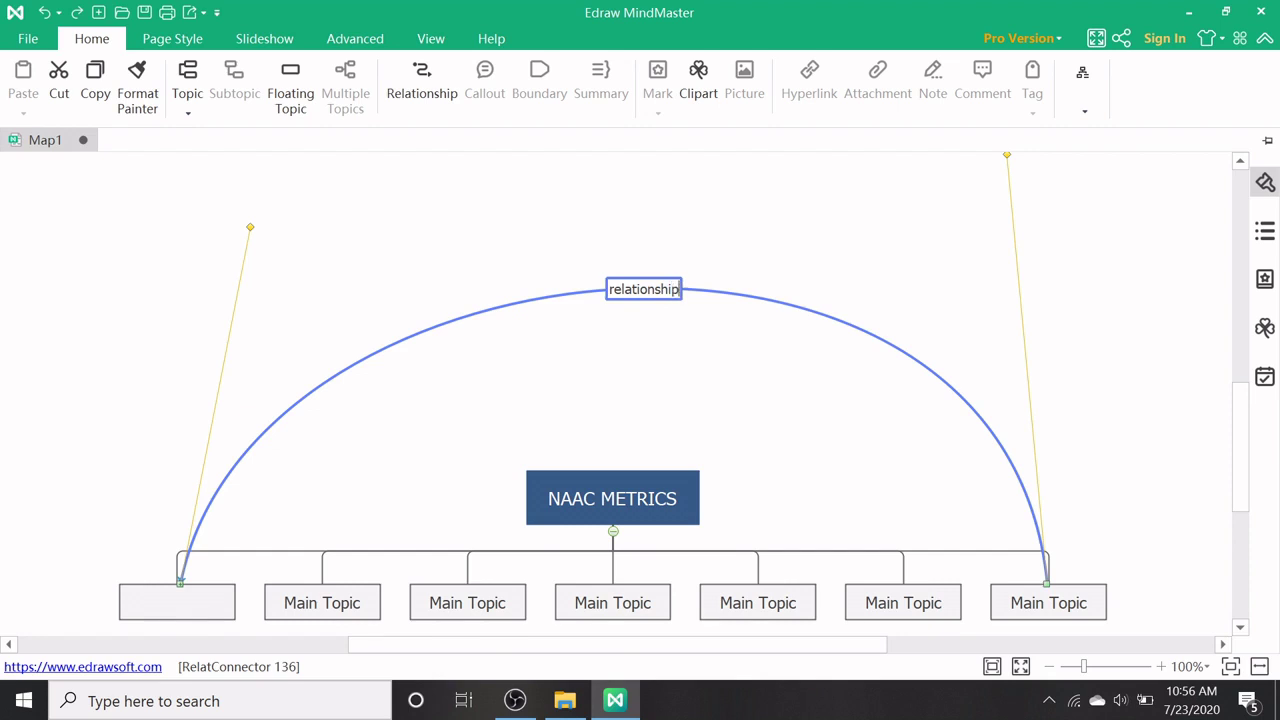
scroll(851, 449, down, 2)
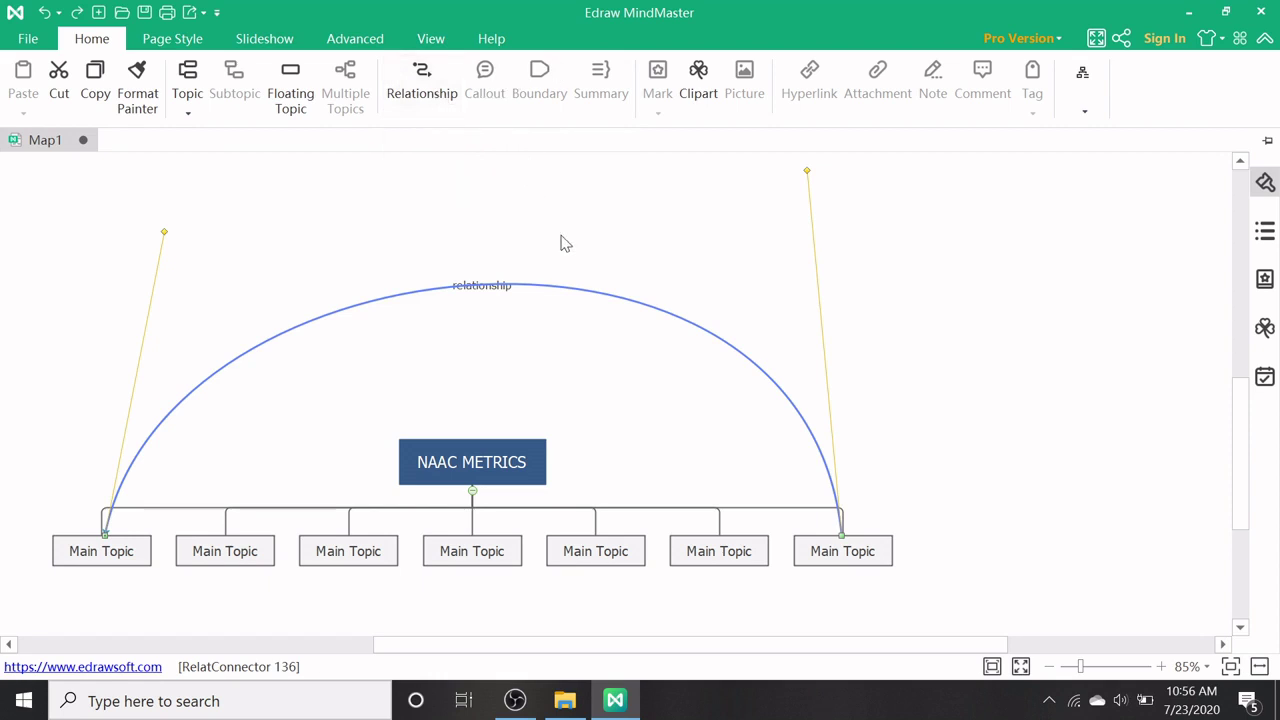
Step: Undo the label, the floating topic's deletion and the earlier relationship edits, back to before the floating topic and line were added
key(ctrl+z)
key(ctrl+z)
key(ctrl+z)
key(ctrl+z)
key(ctrl+z)
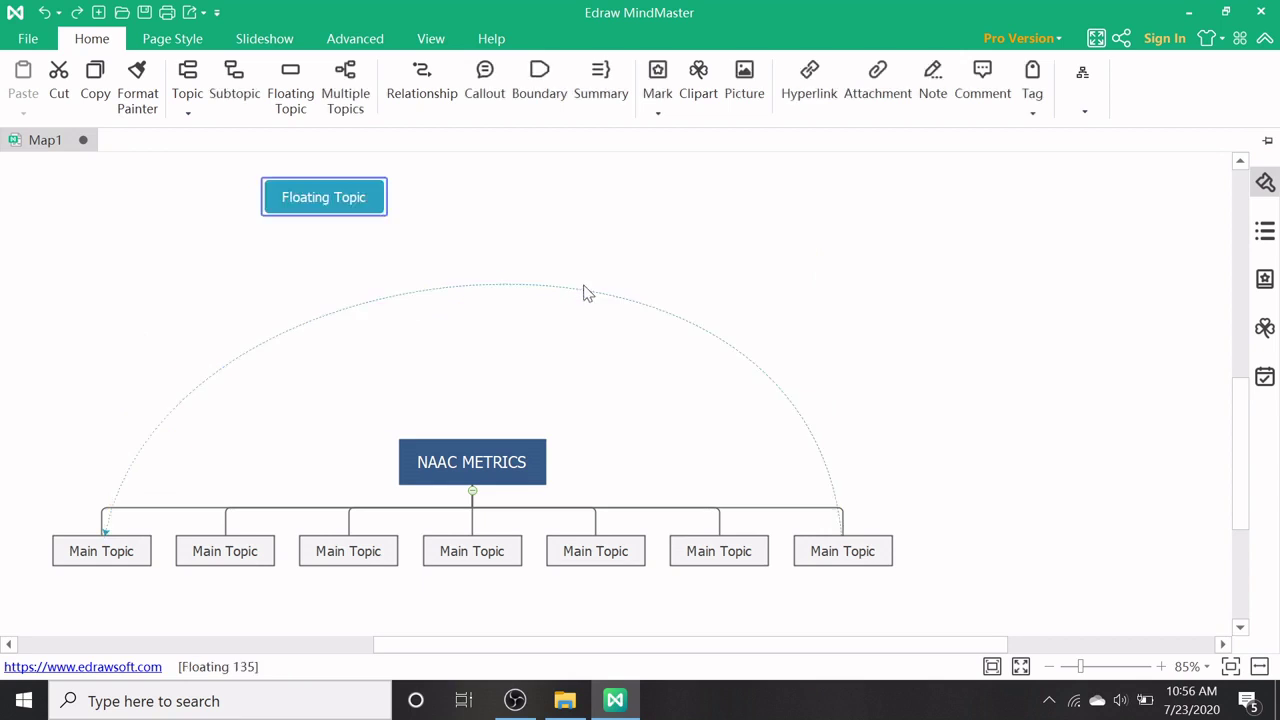
key(ctrl+z)
key(ctrl+z)
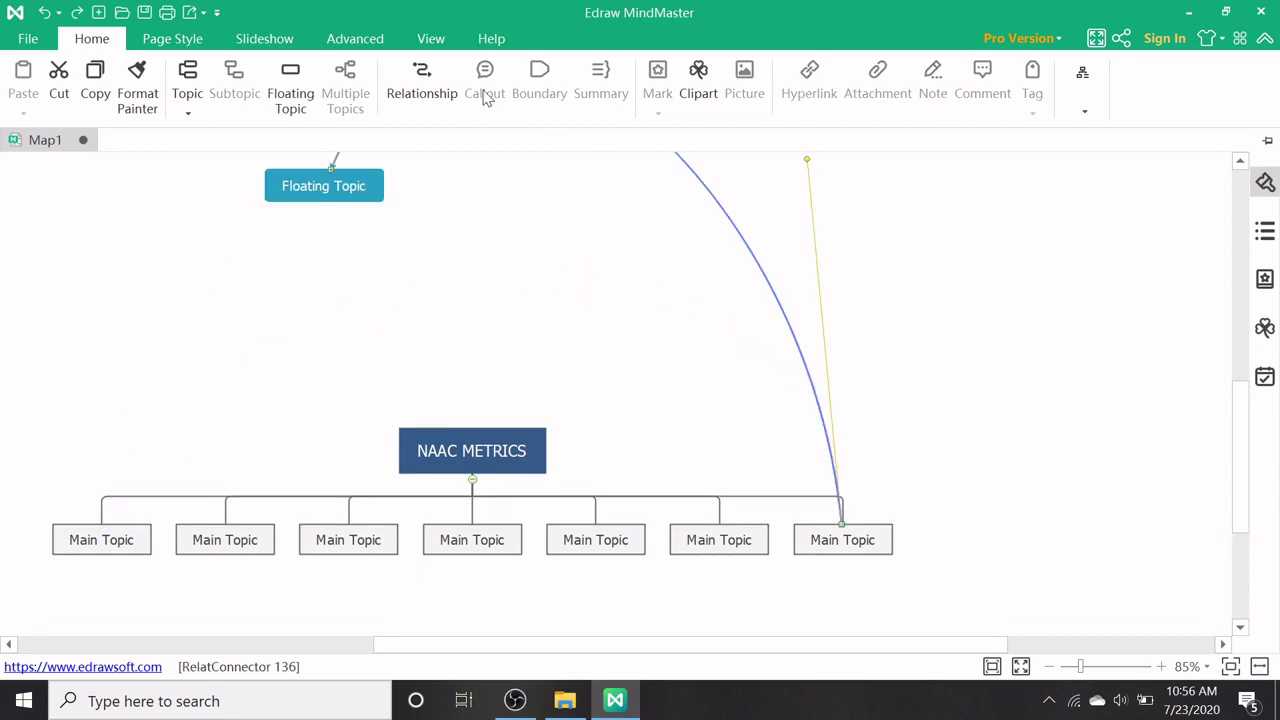
key(ctrl+z)
key(ctrl+z)
key(ctrl+z)
key(ctrl+z)
key(ctrl+z)
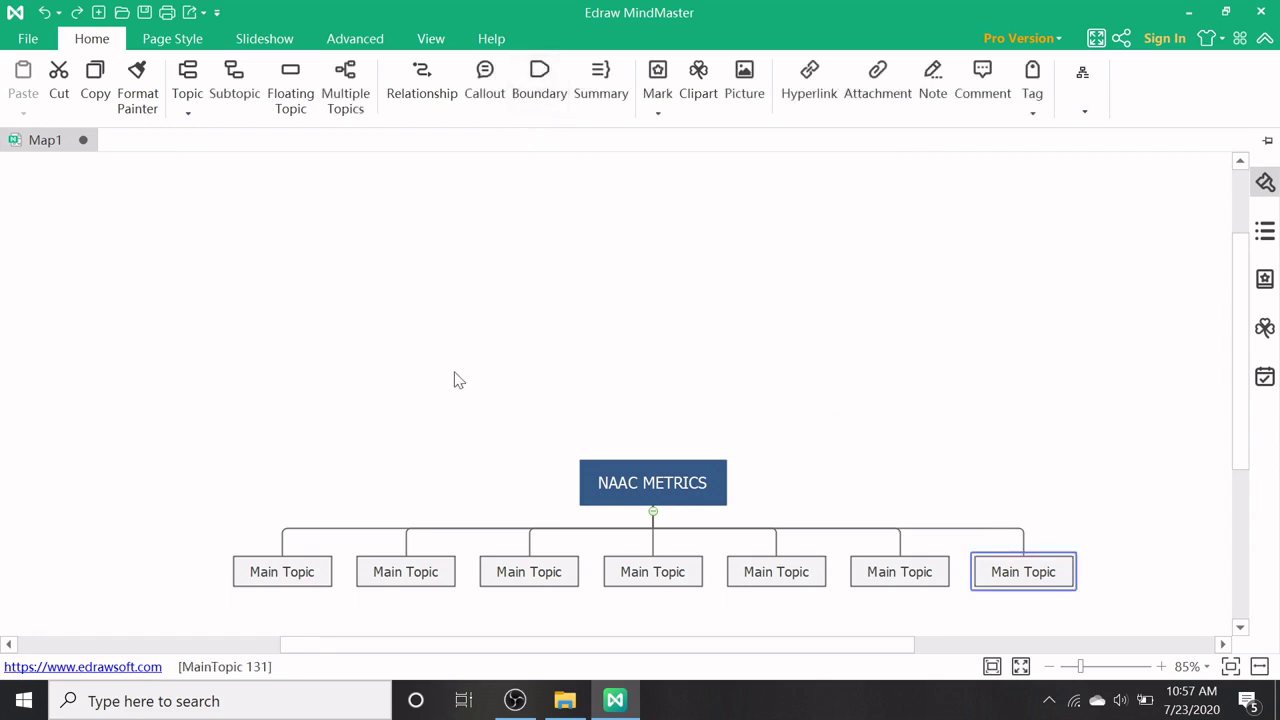
Step: Add a callout to the first main topic and move it directly below that topic
click(310, 569)
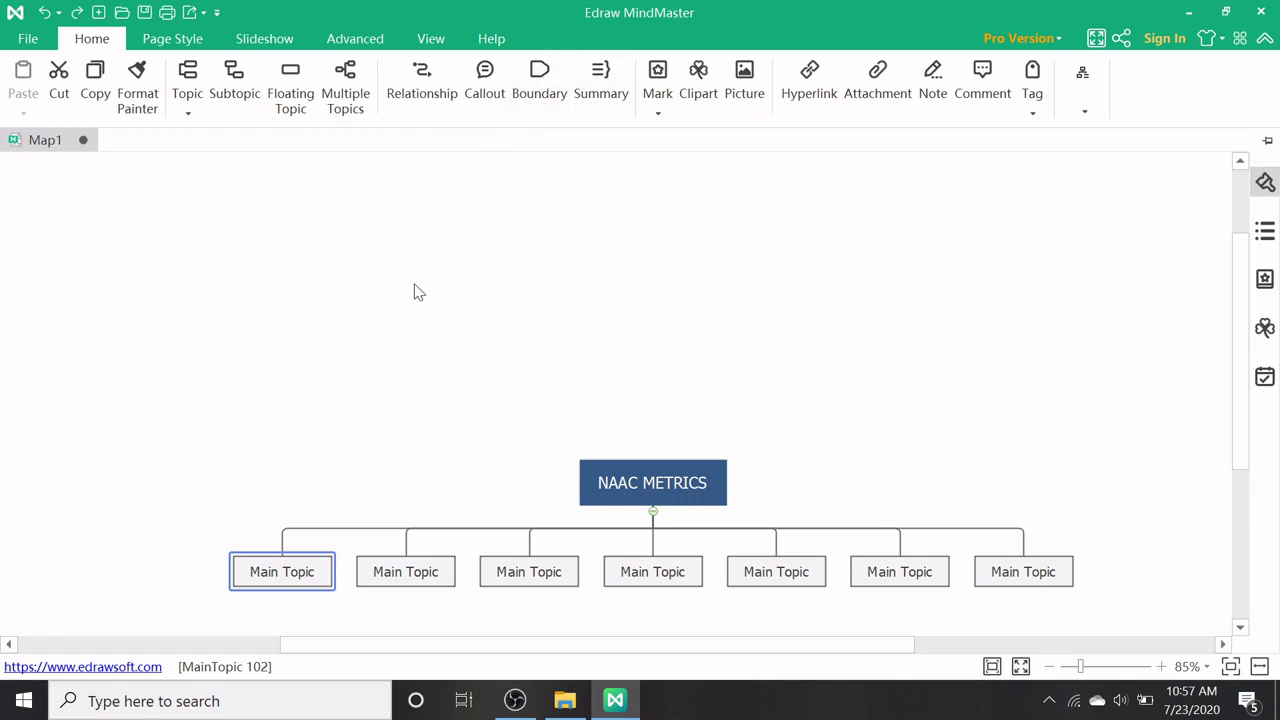
scroll(418, 292, down, 1)
mouse_move(320, 500)
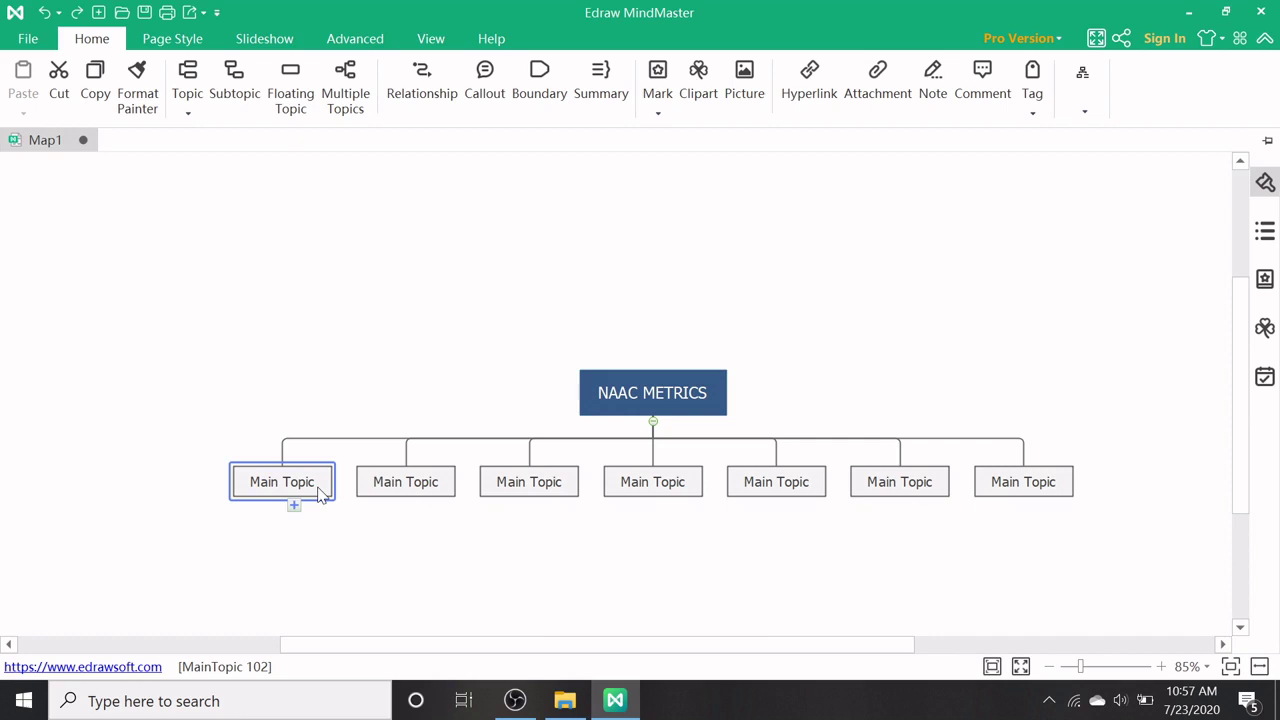
scroll(324, 475, down, 1)
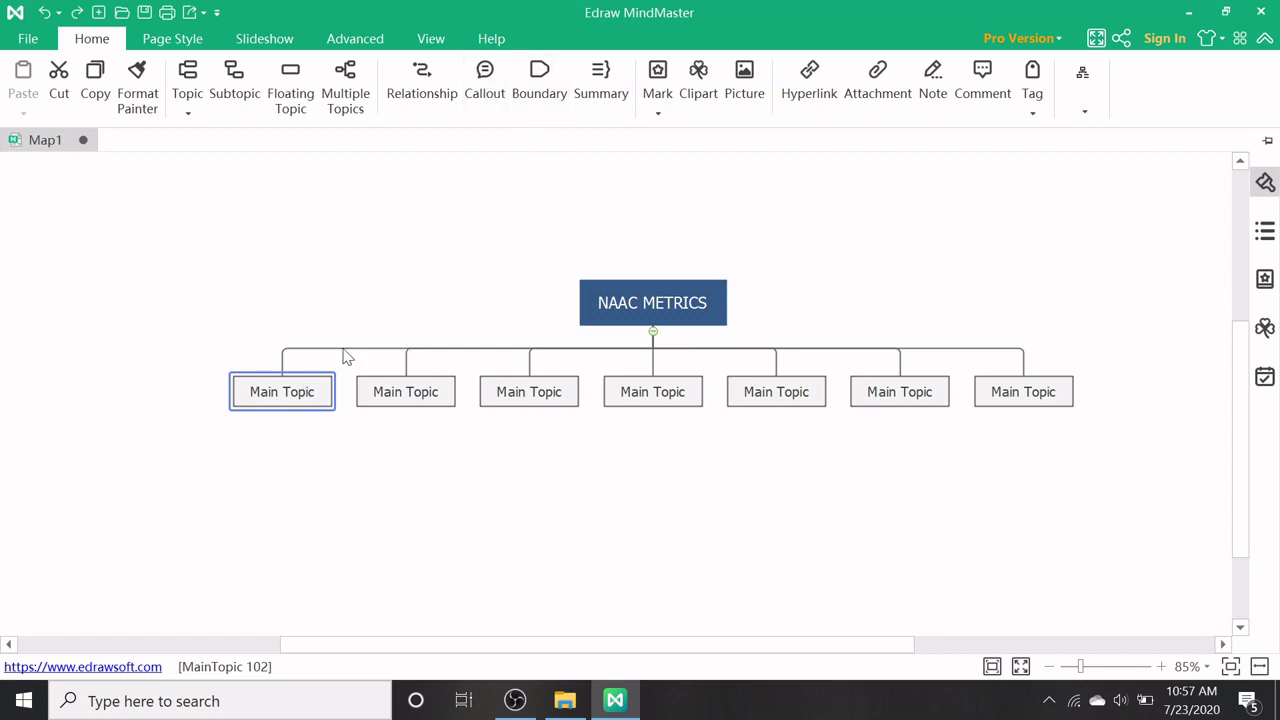
double_click(282, 394)
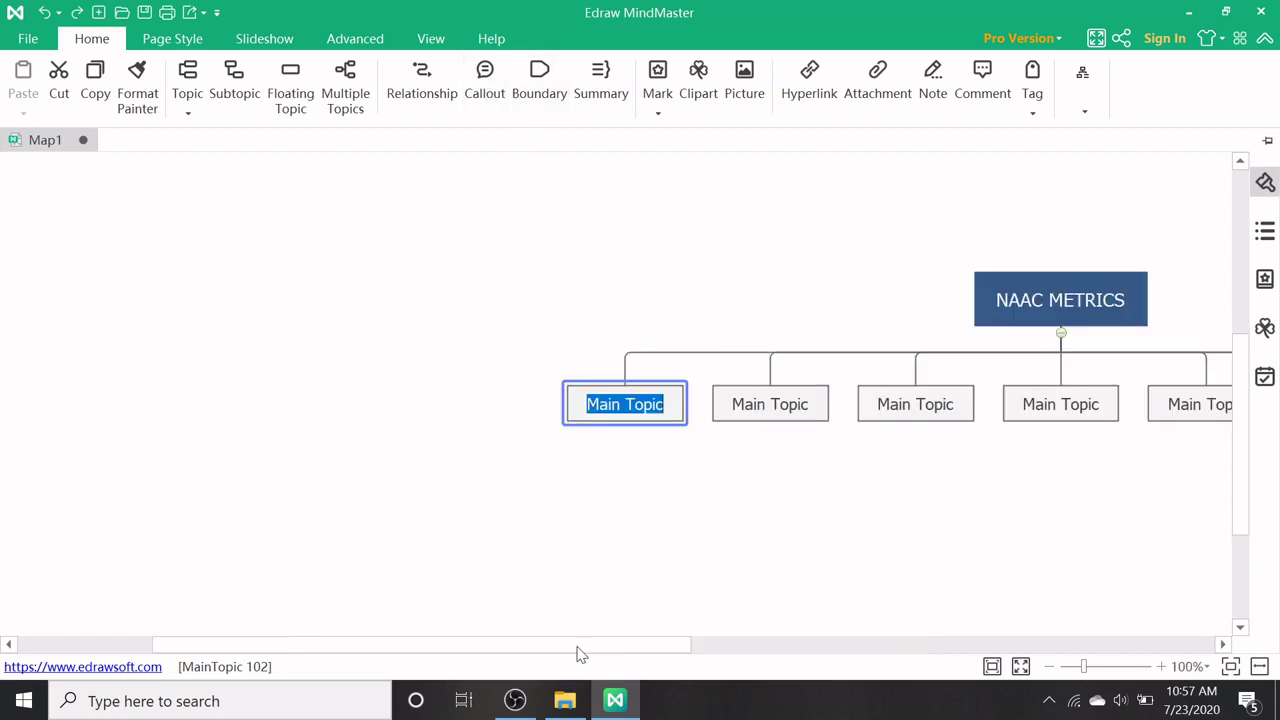
drag(577, 645, 750, 645)
click(486, 72)
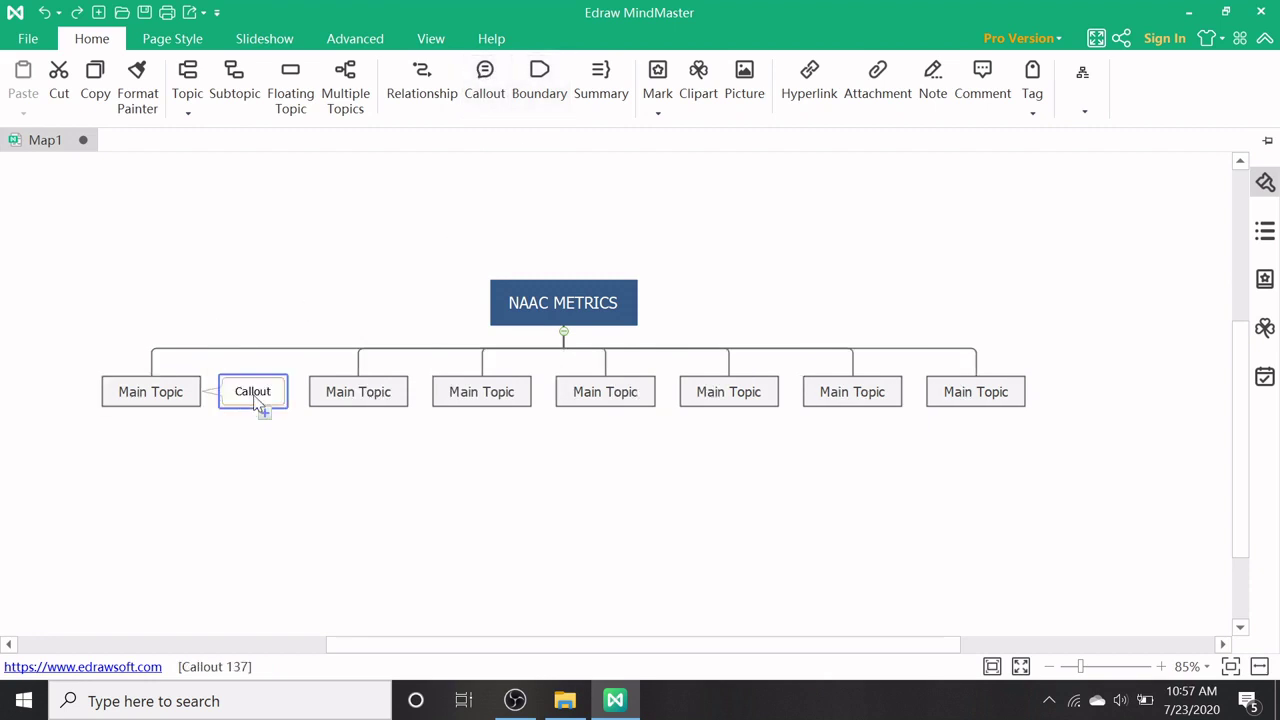
drag(258, 404, 150, 455)
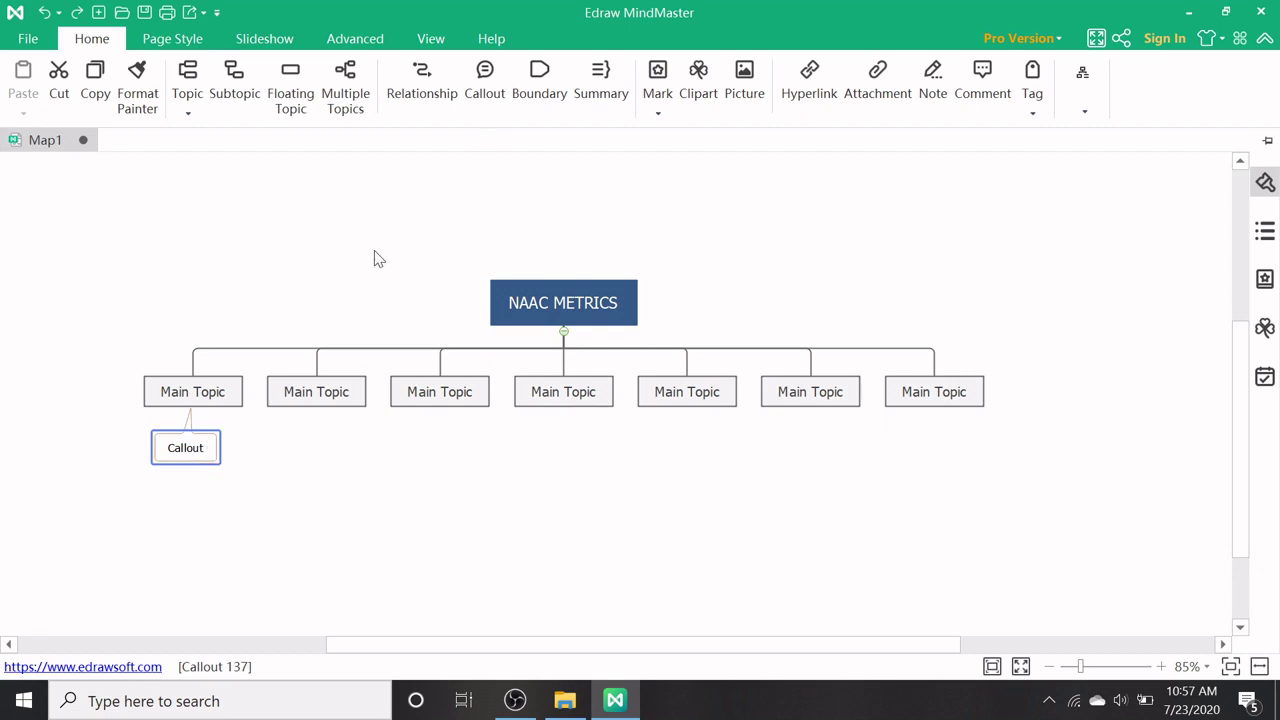
Step: Replace the callout's text with "critical views"
double_click(203, 453)
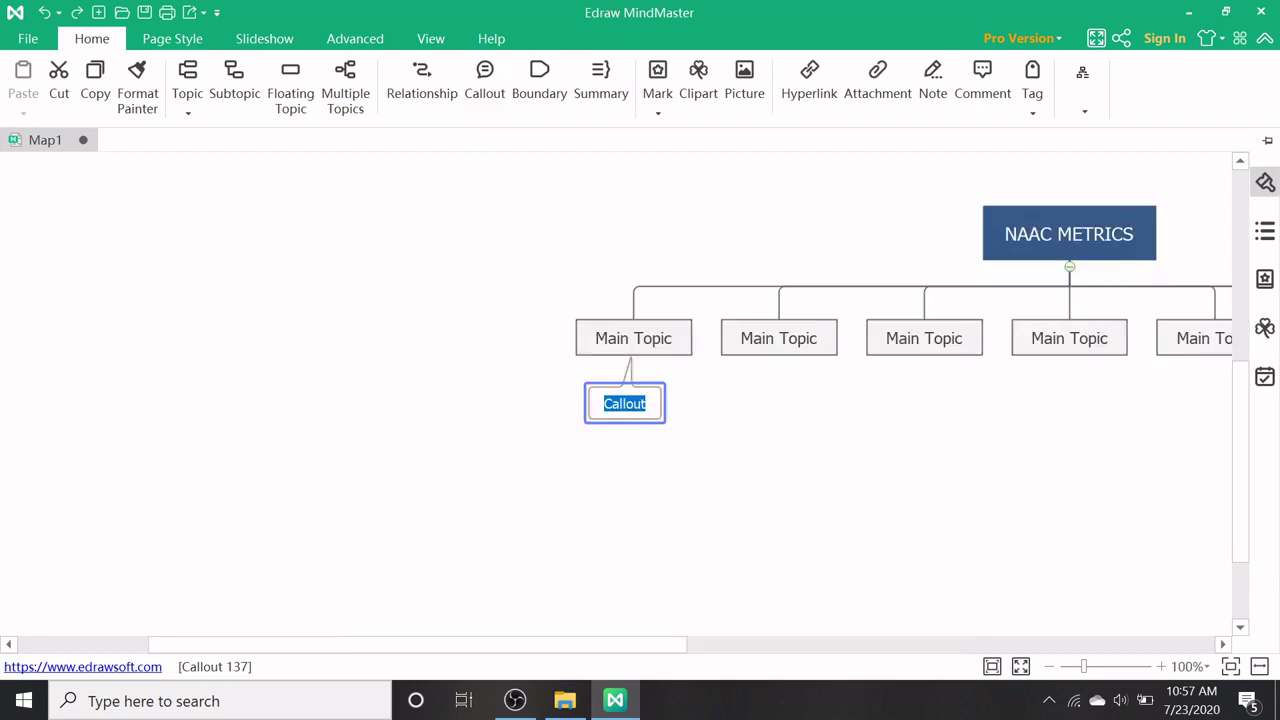
key(BackSpace)
text(critical views)
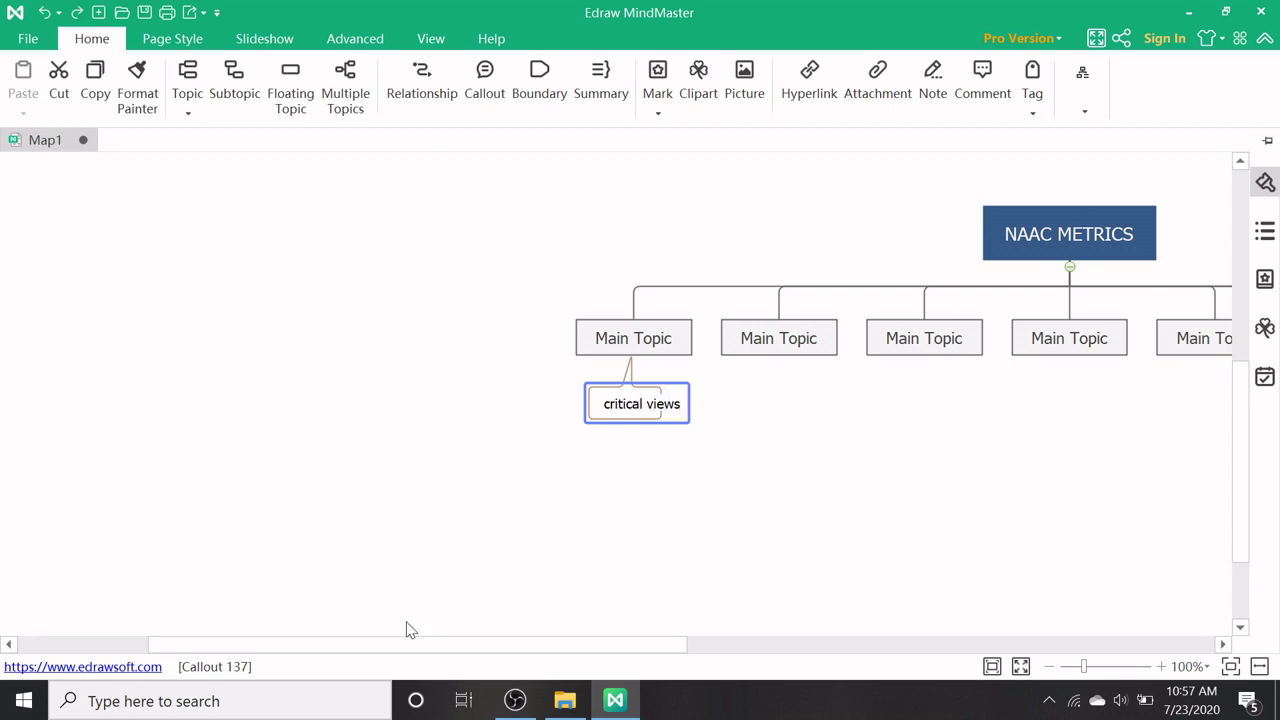
click(739, 482)
mouse_move(198, 467)
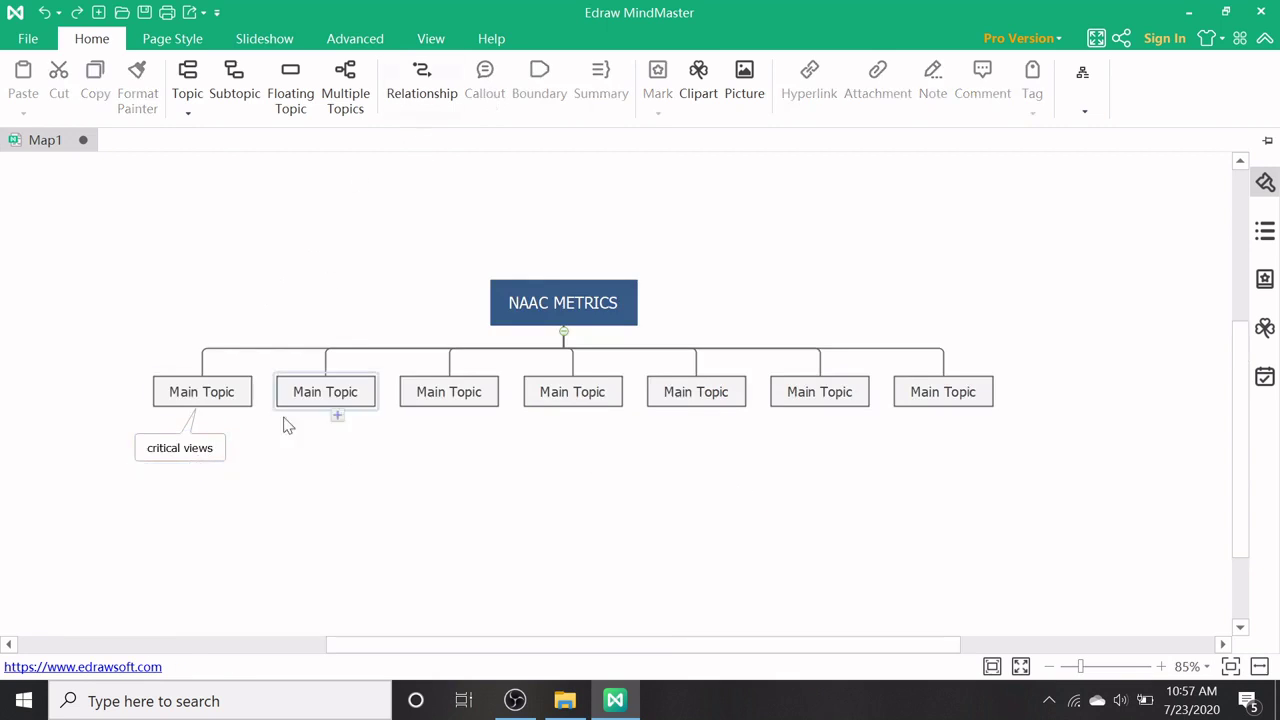
Step: Undo the callout's text, position and insertion on the first main topic
key(ctrl+z)
key(ctrl+z)
key(ctrl+z)
key(ctrl+z)
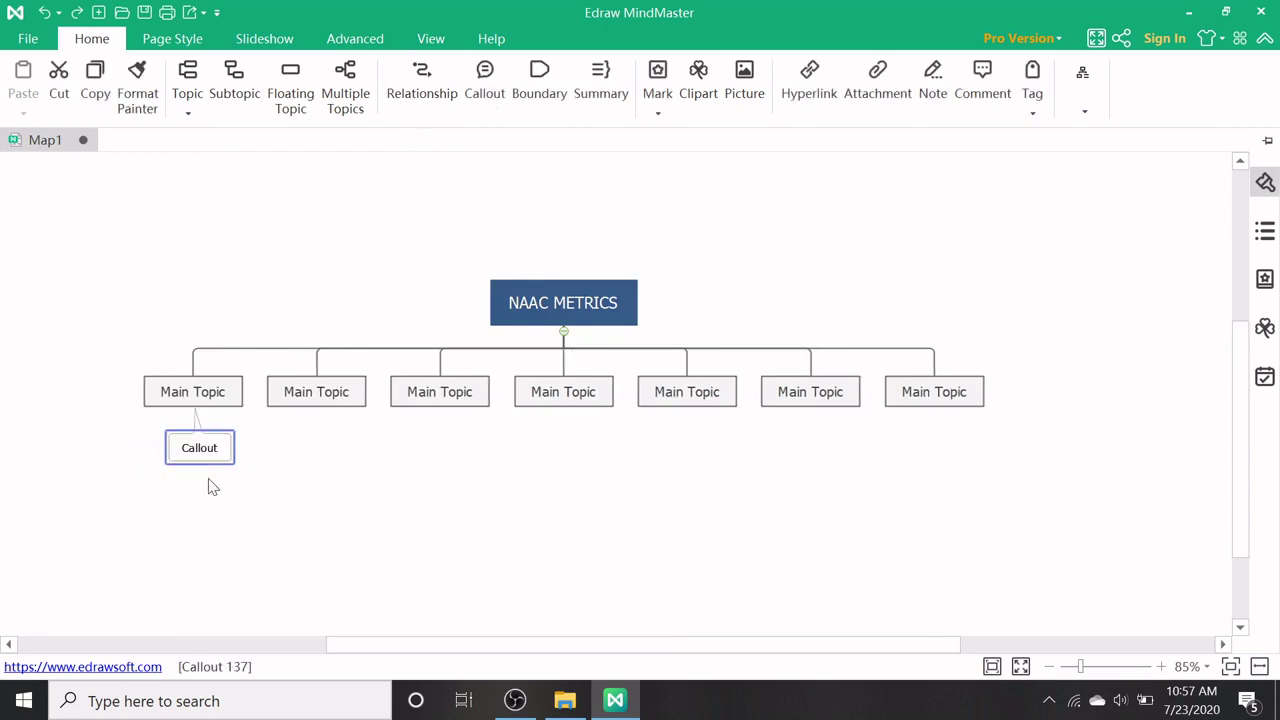
key(ctrl+z)
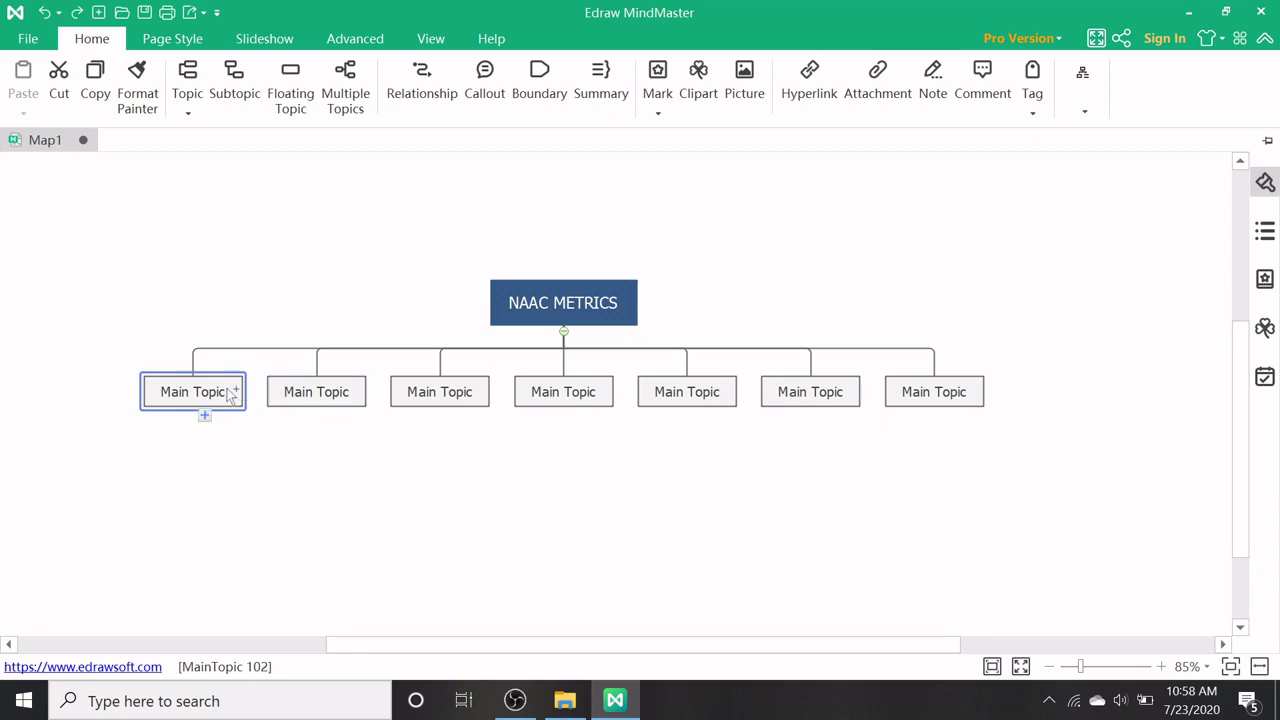
Step: Enclose the first three main topics in one boundary
ctrl+click(303, 400)
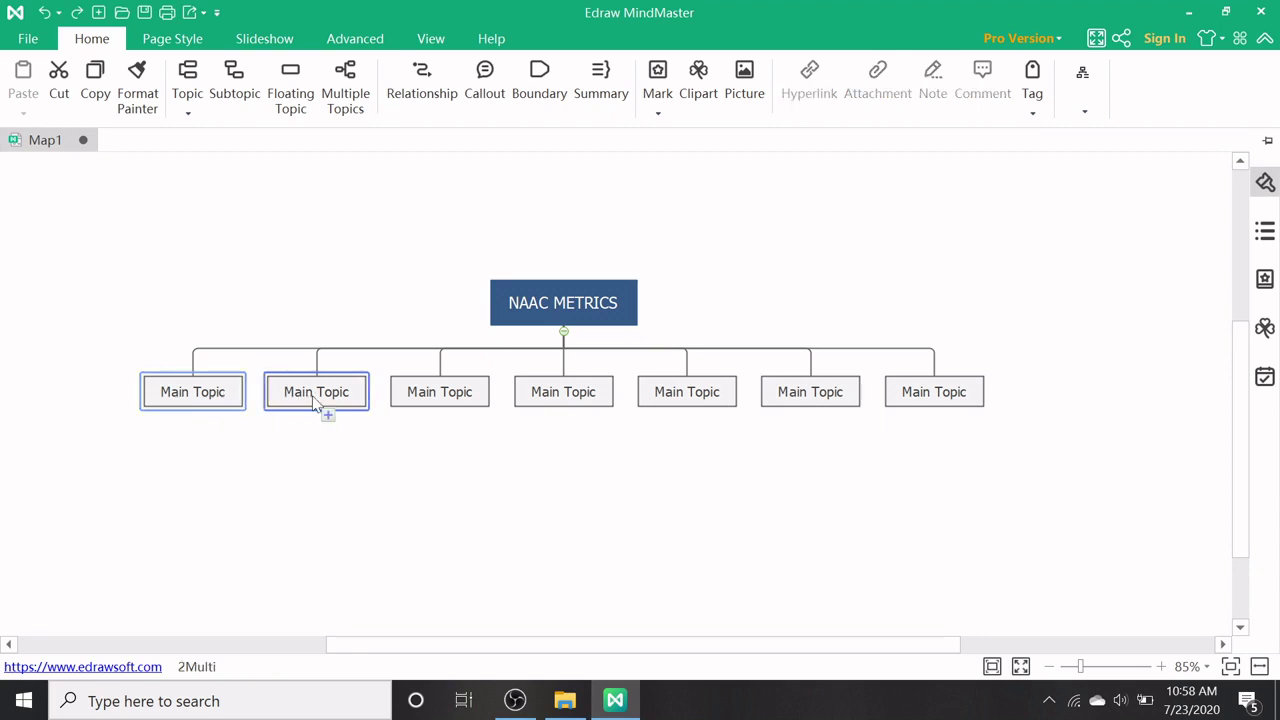
ctrl+click(432, 404)
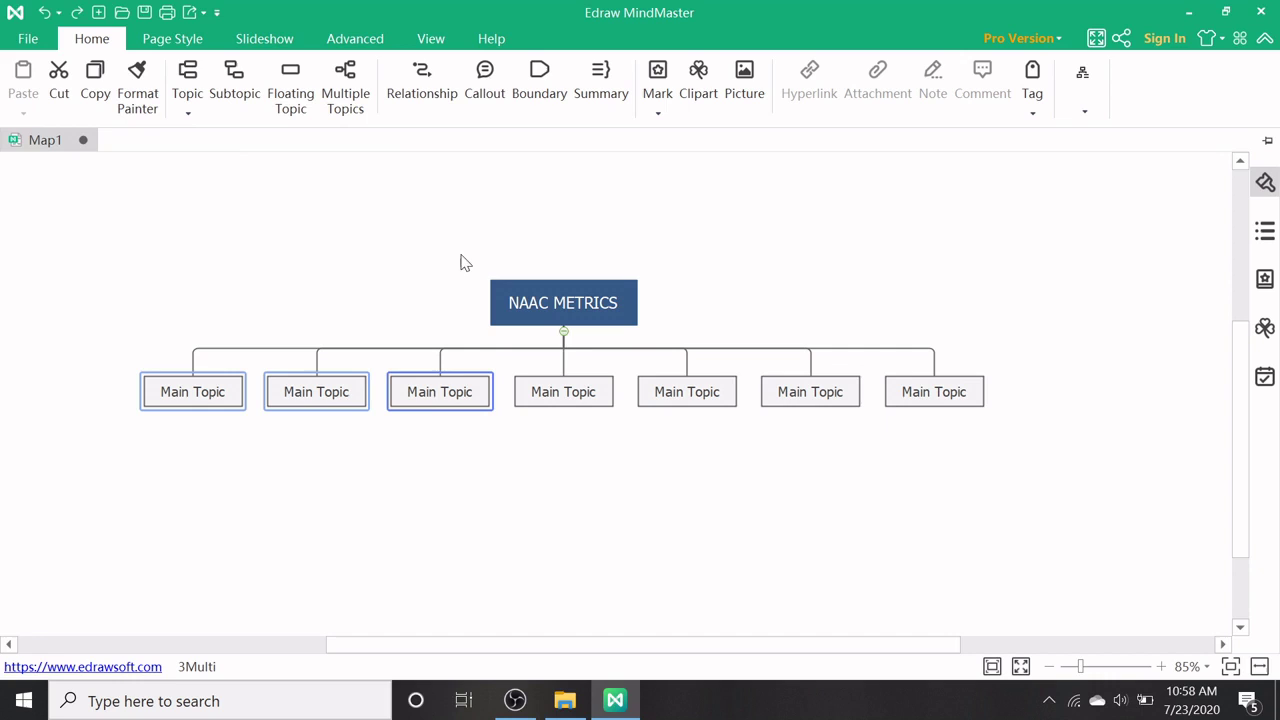
click(540, 80)
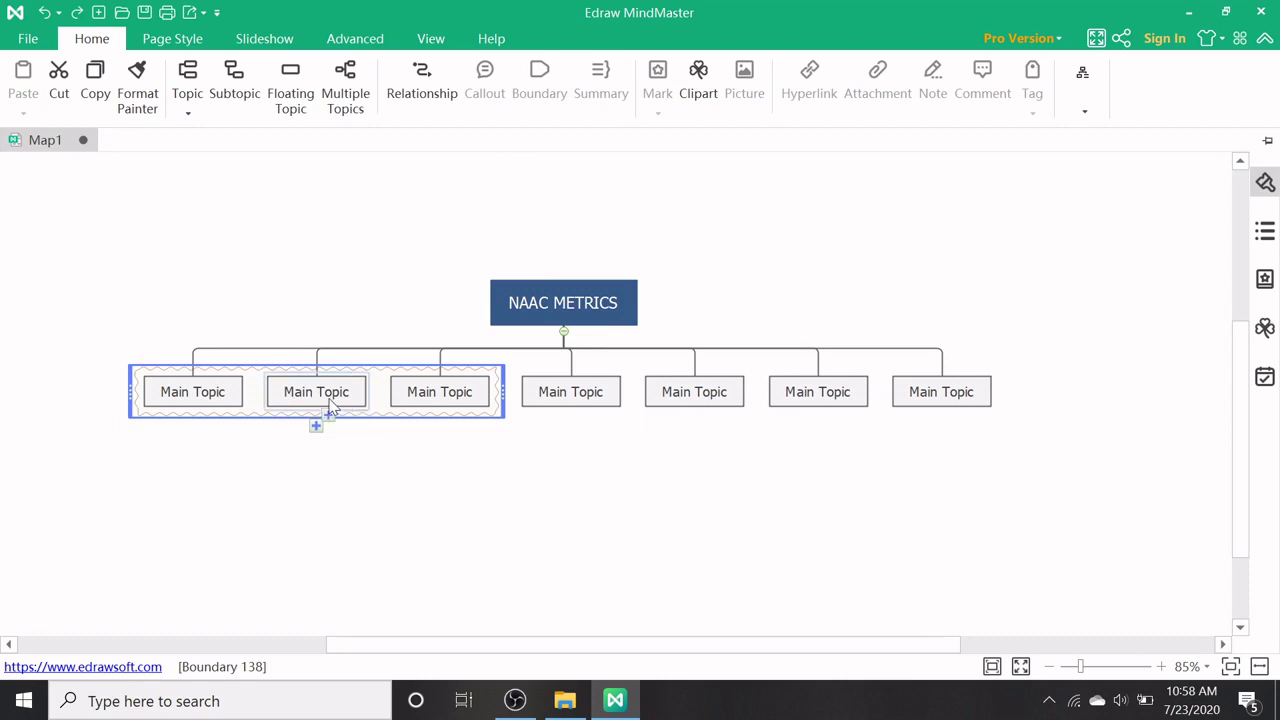
Step: Undo the boundary around the first three main topics, keeping all seven main topics, and clear the selection
key(ctrl+z)
key(ctrl+z)
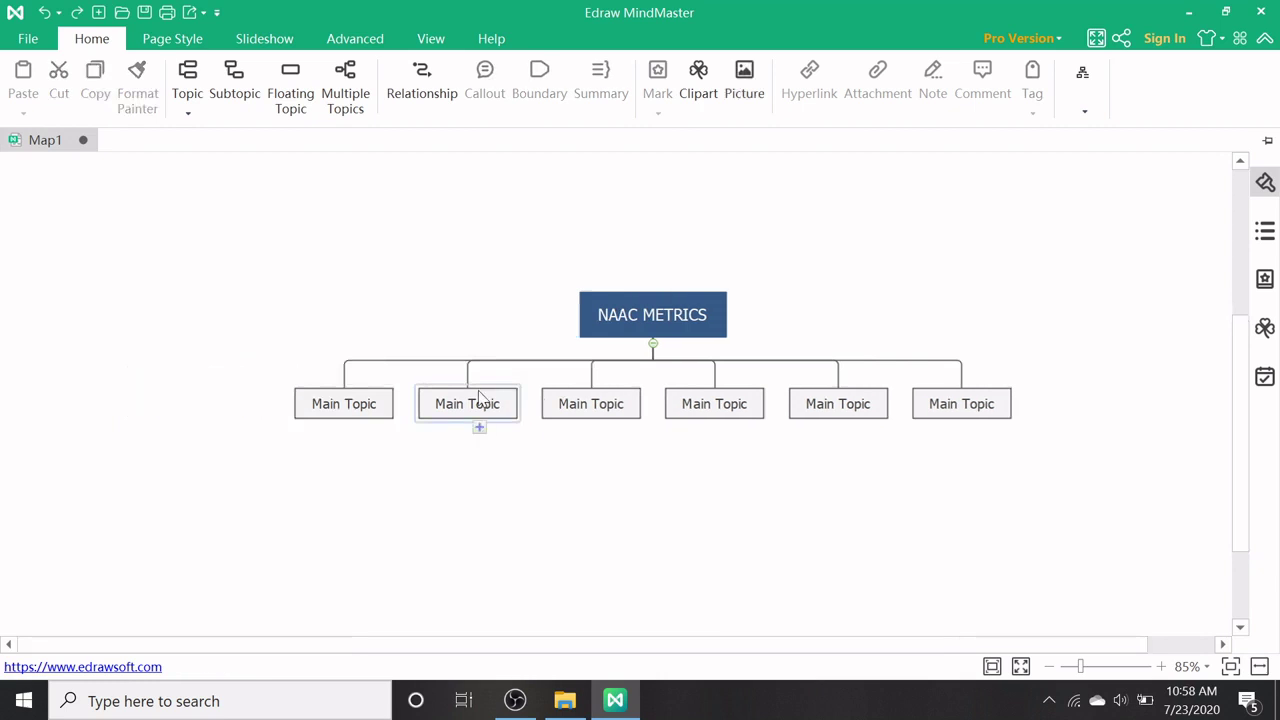
key(ctrl+z)
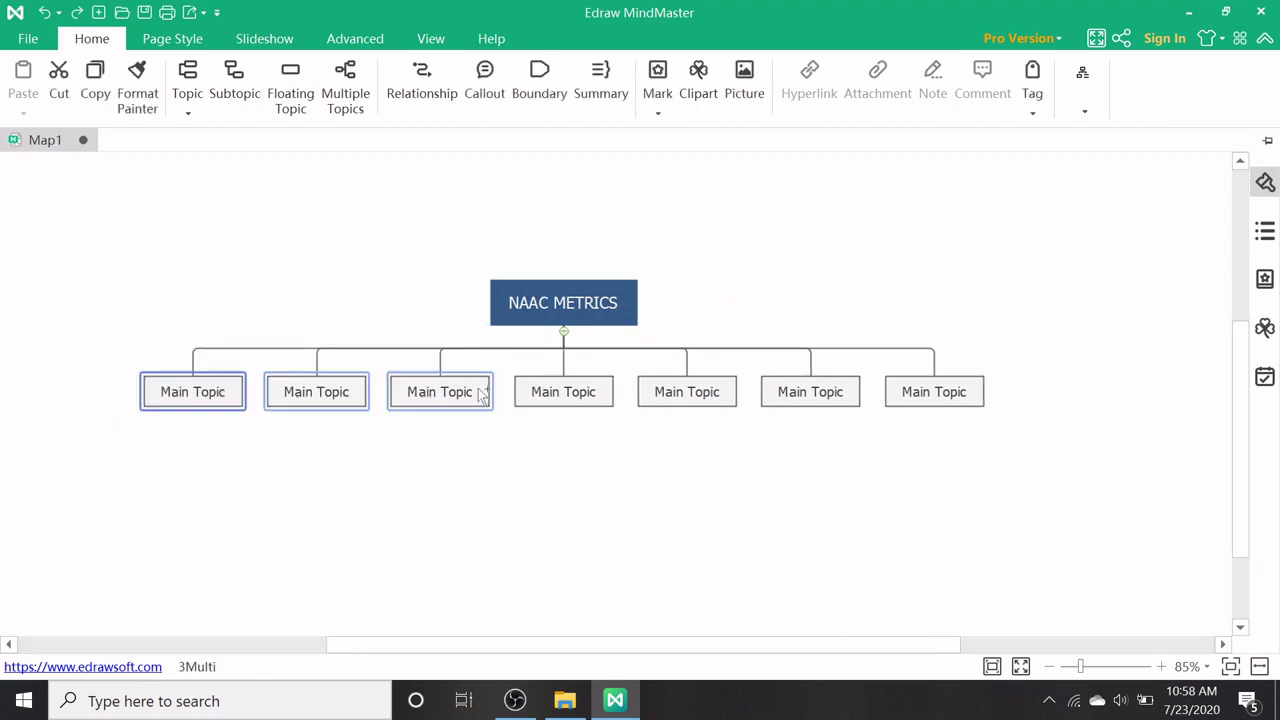
click(528, 167)
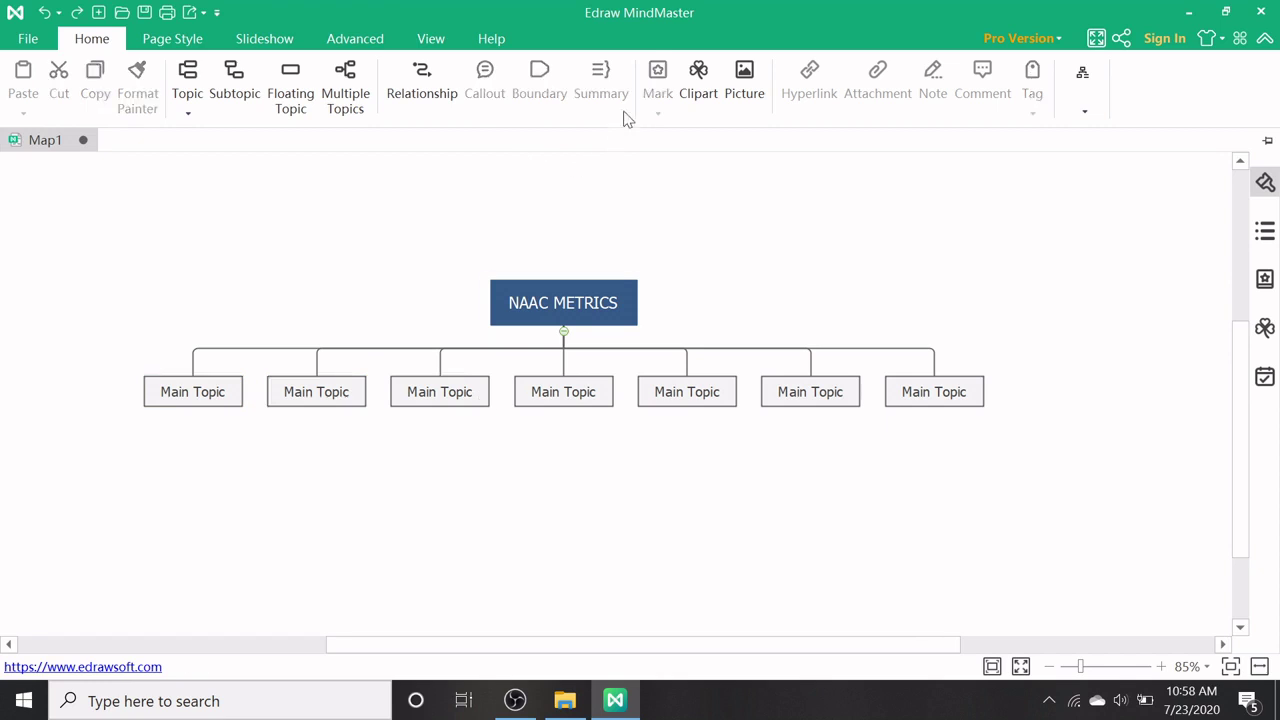
Step: Add a summary to the first main topic and select the summary topic
click(204, 397)
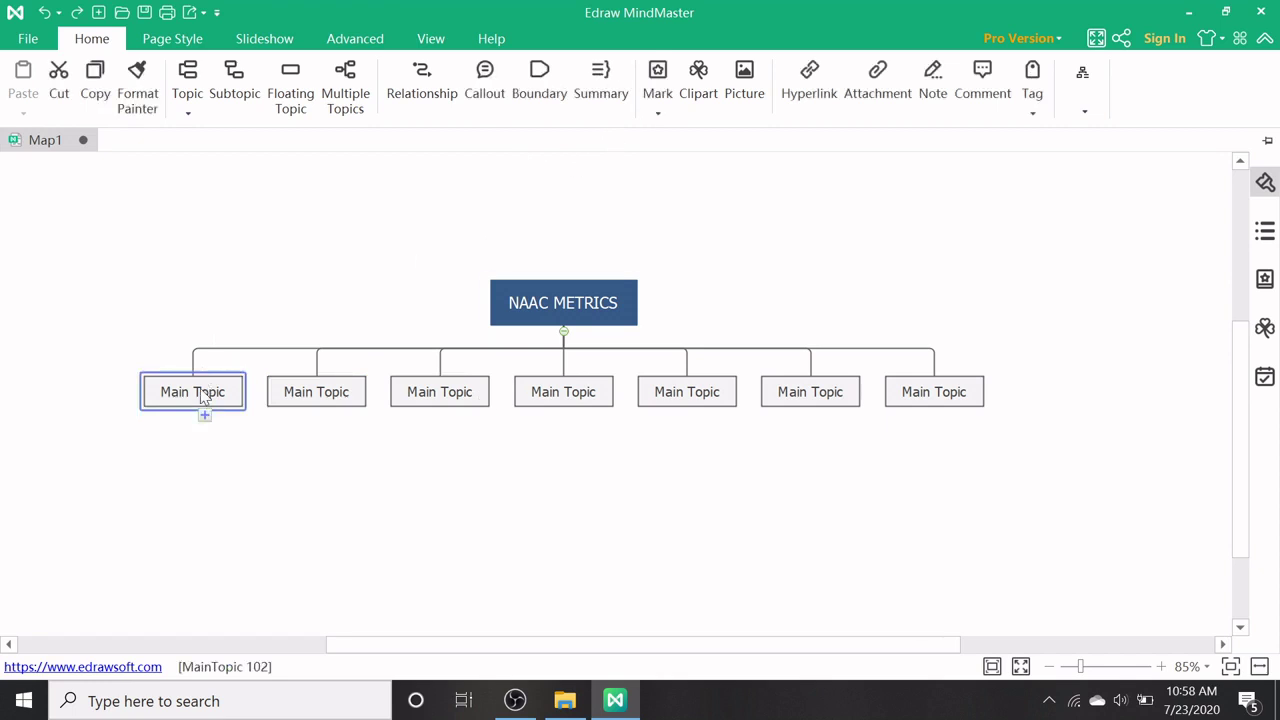
click(601, 82)
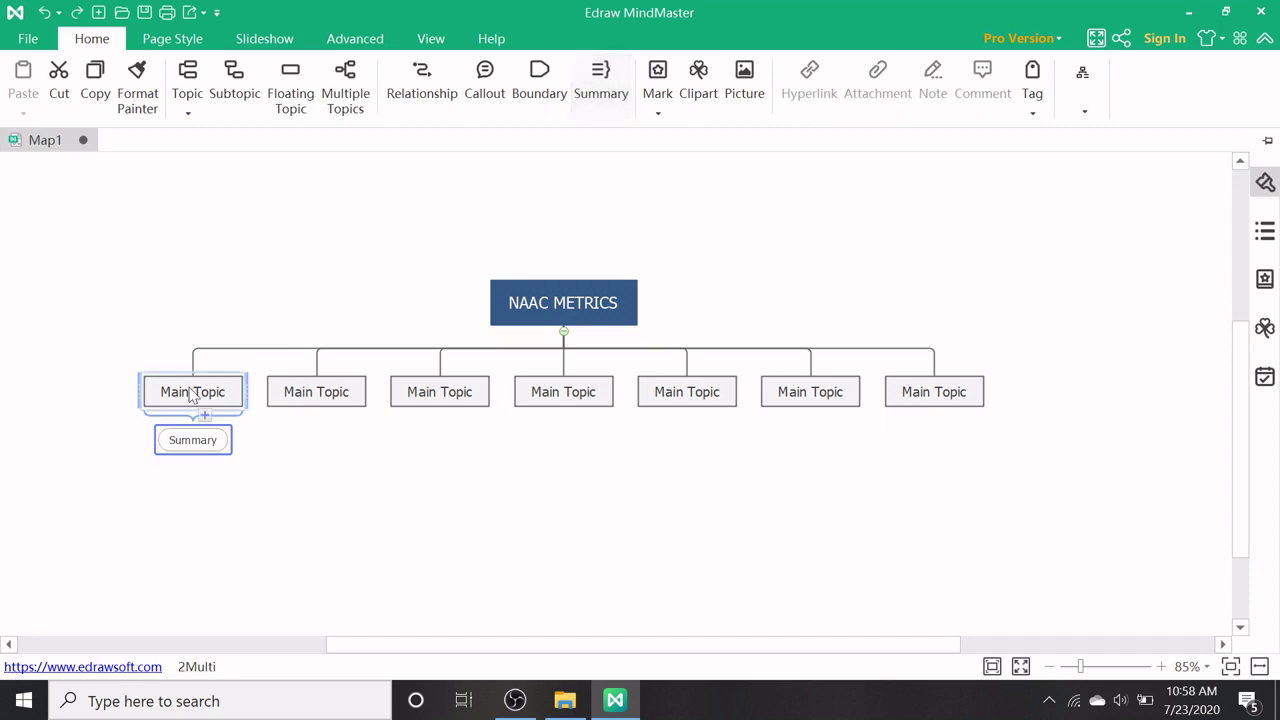
click(202, 434)
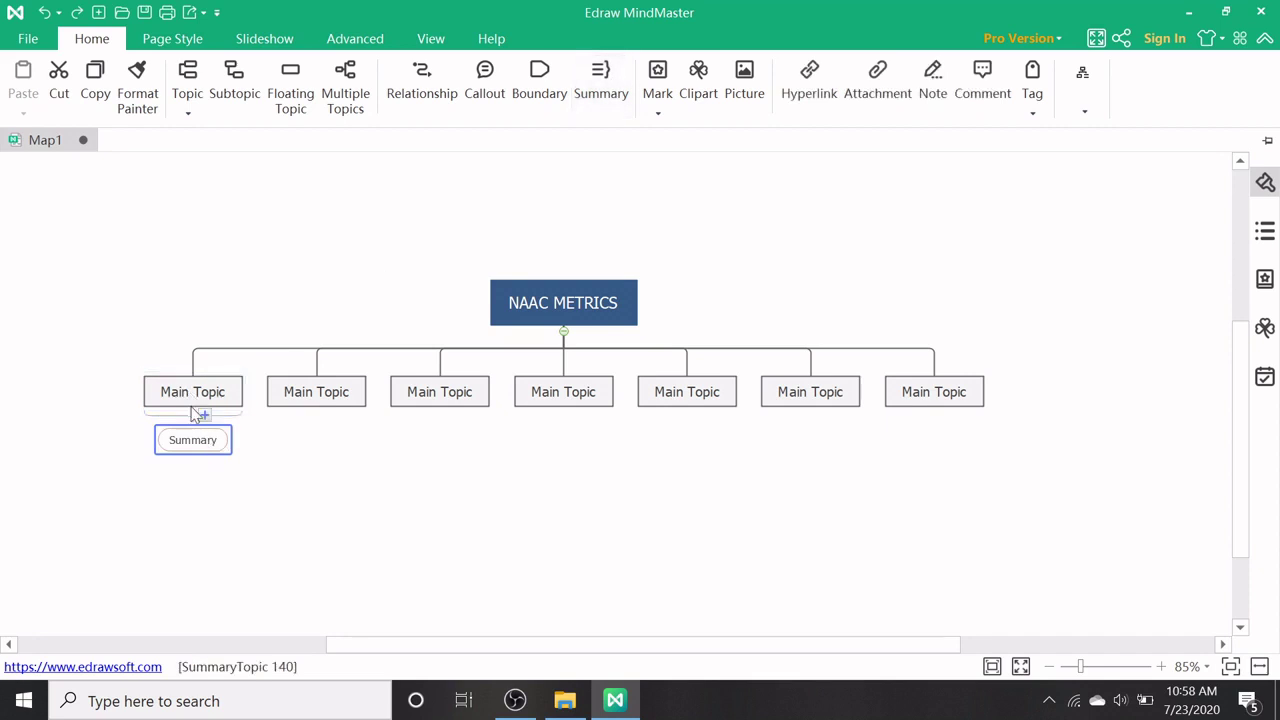
Step: Open the text of the first main topic's summary for editing
double_click(200, 441)
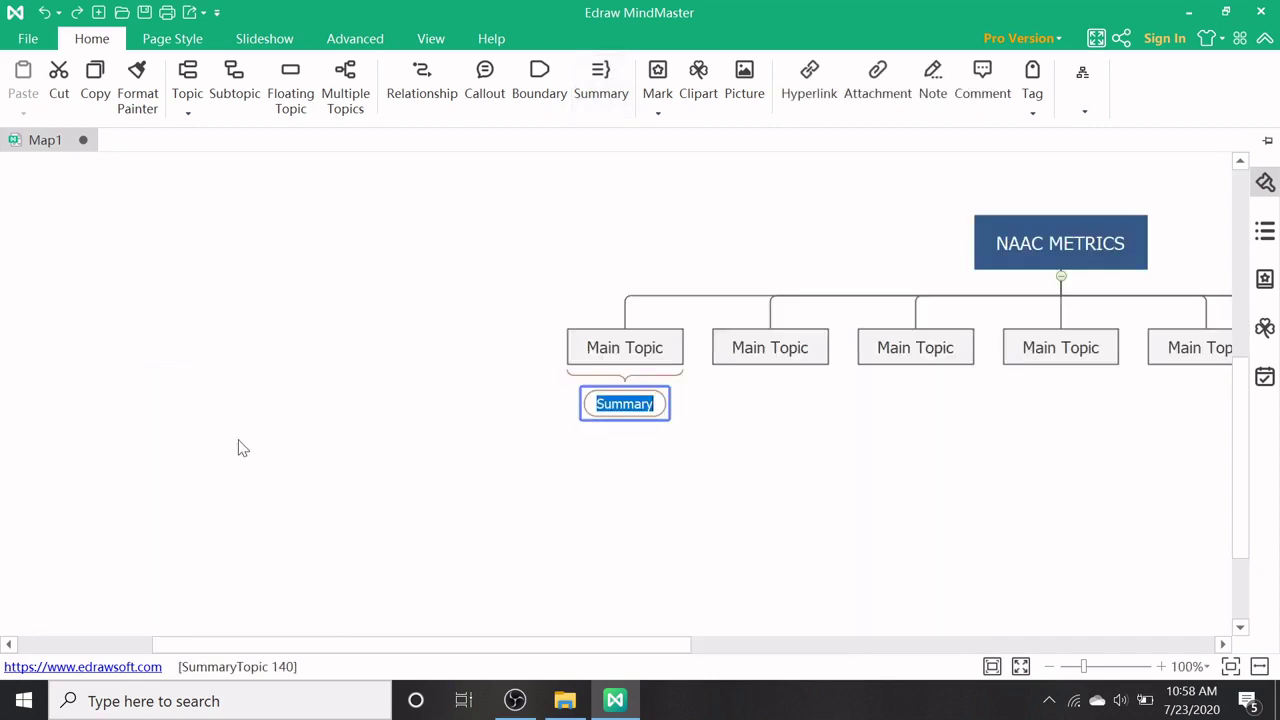
click(554, 645)
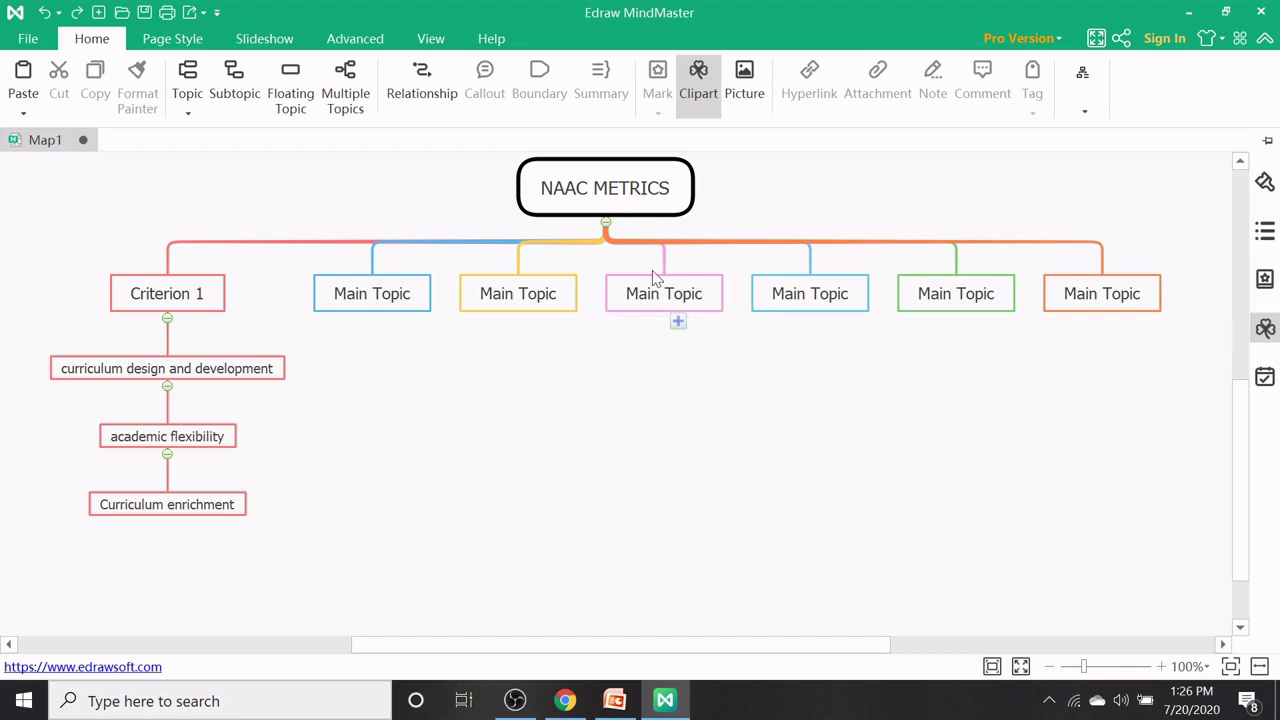
Step: Add a note reading "7 criteria" to the NAAC METRICS central topic
click(655, 208)
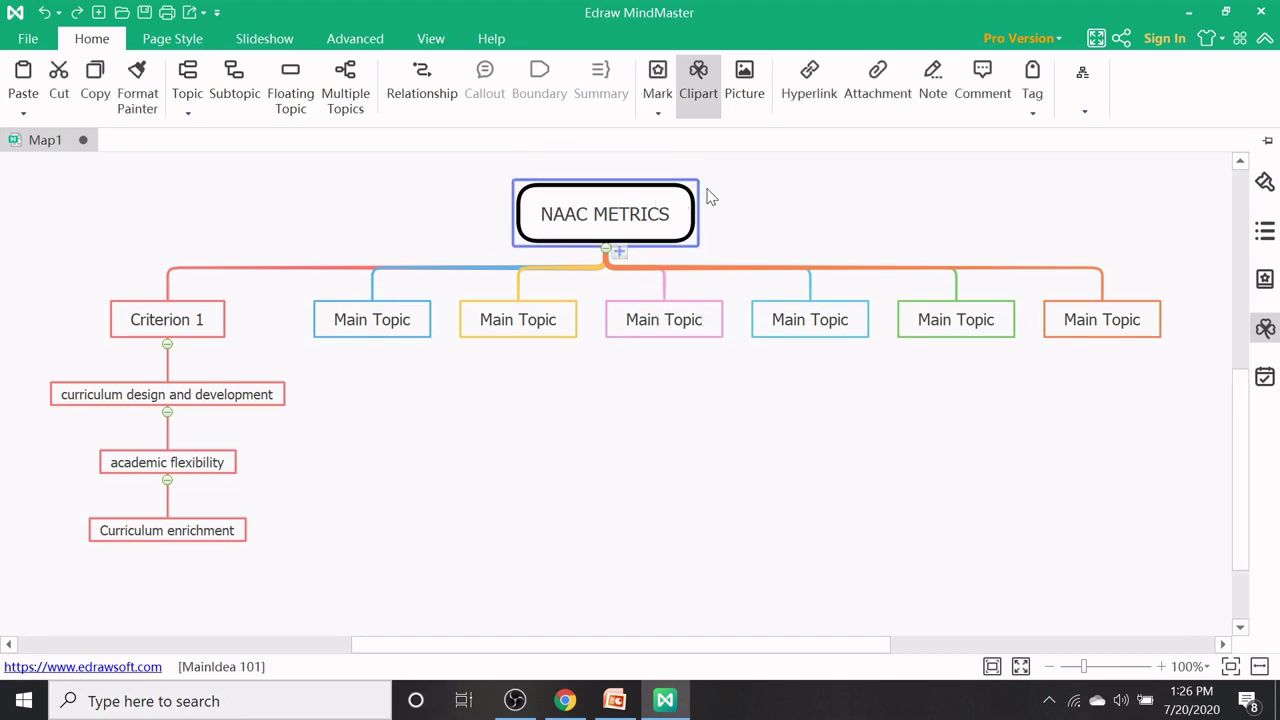
click(935, 85)
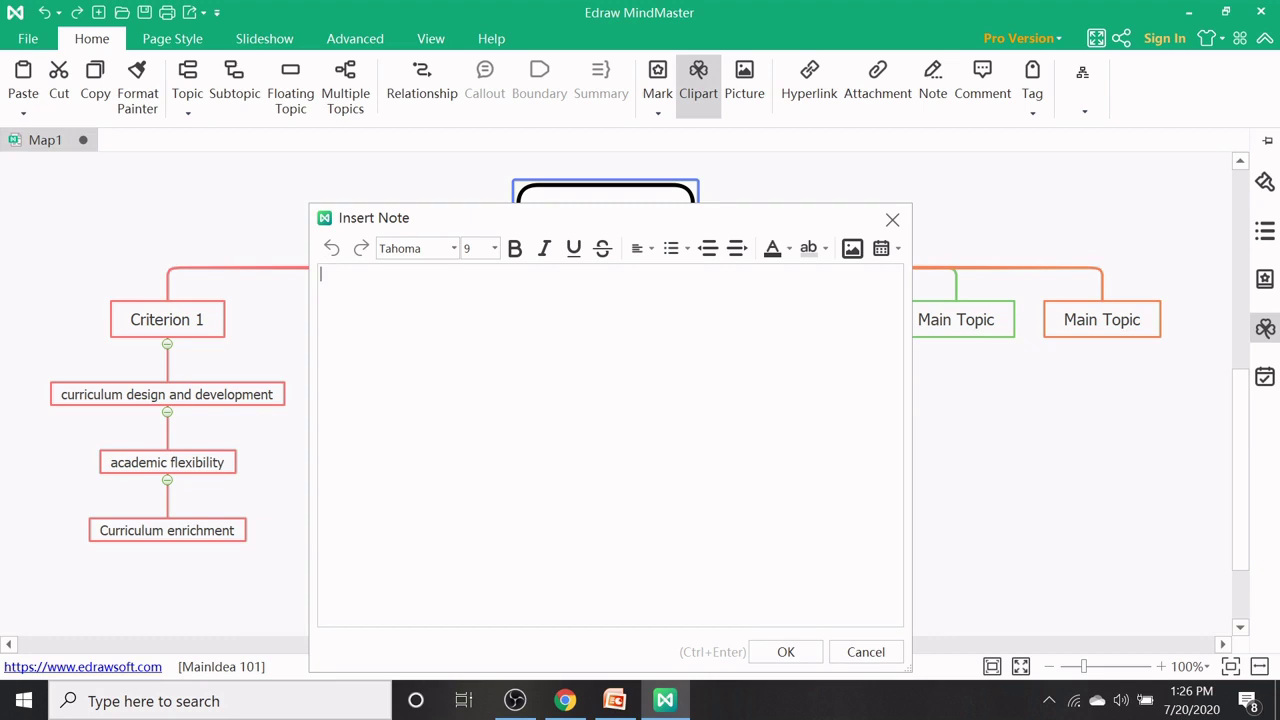
text(7 criteria)
click(780, 651)
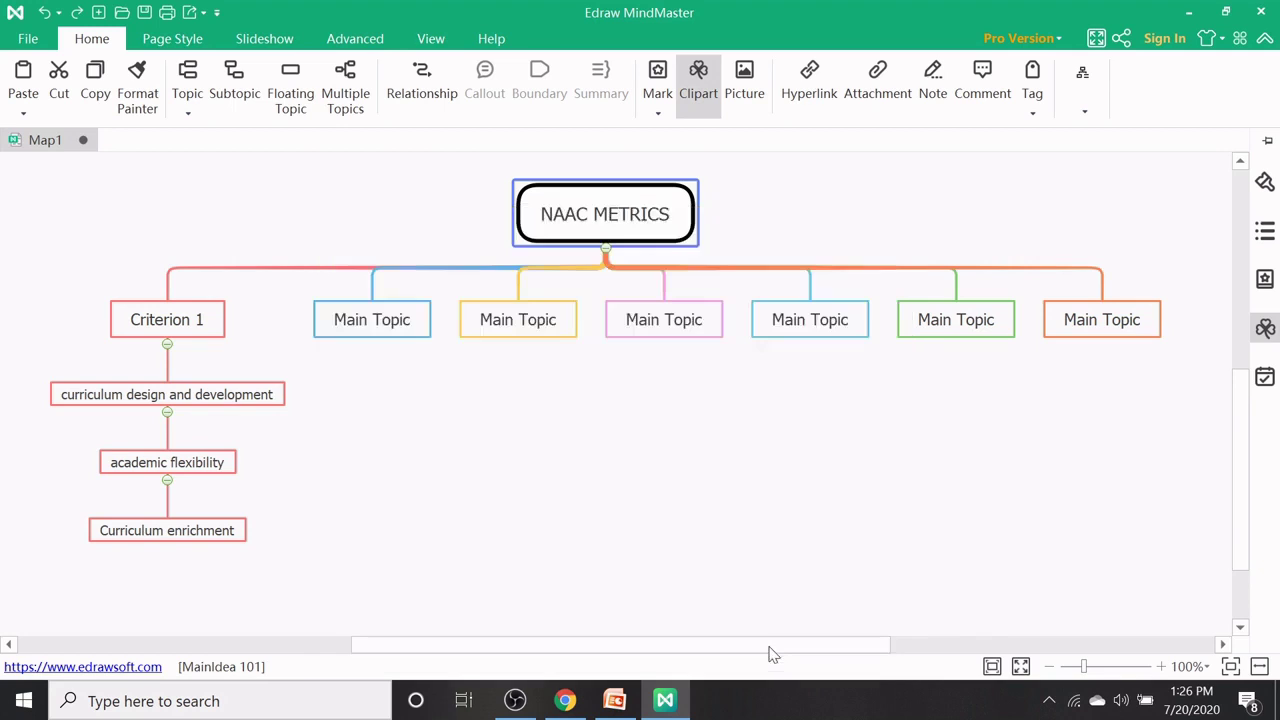
mouse_move(671, 220)
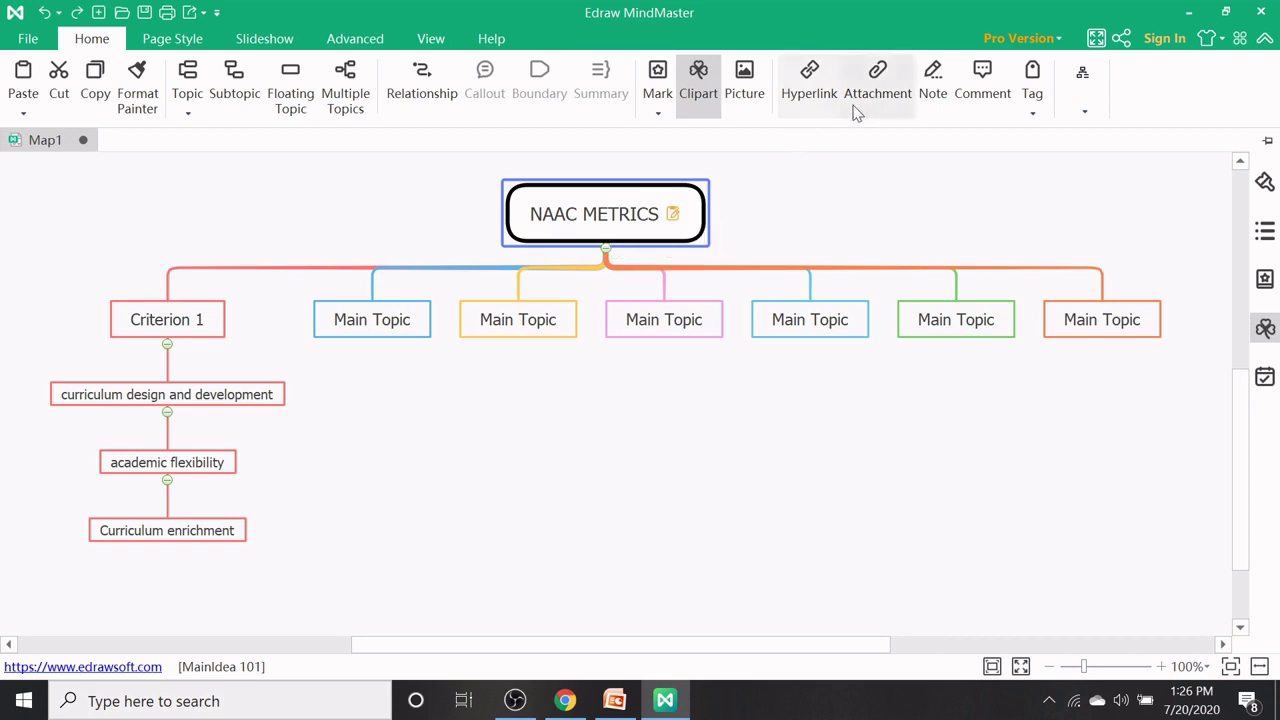
Step: Post the comment "naac strategies" on the NAAC METRICS central topic and close the comment window
click(983, 87)
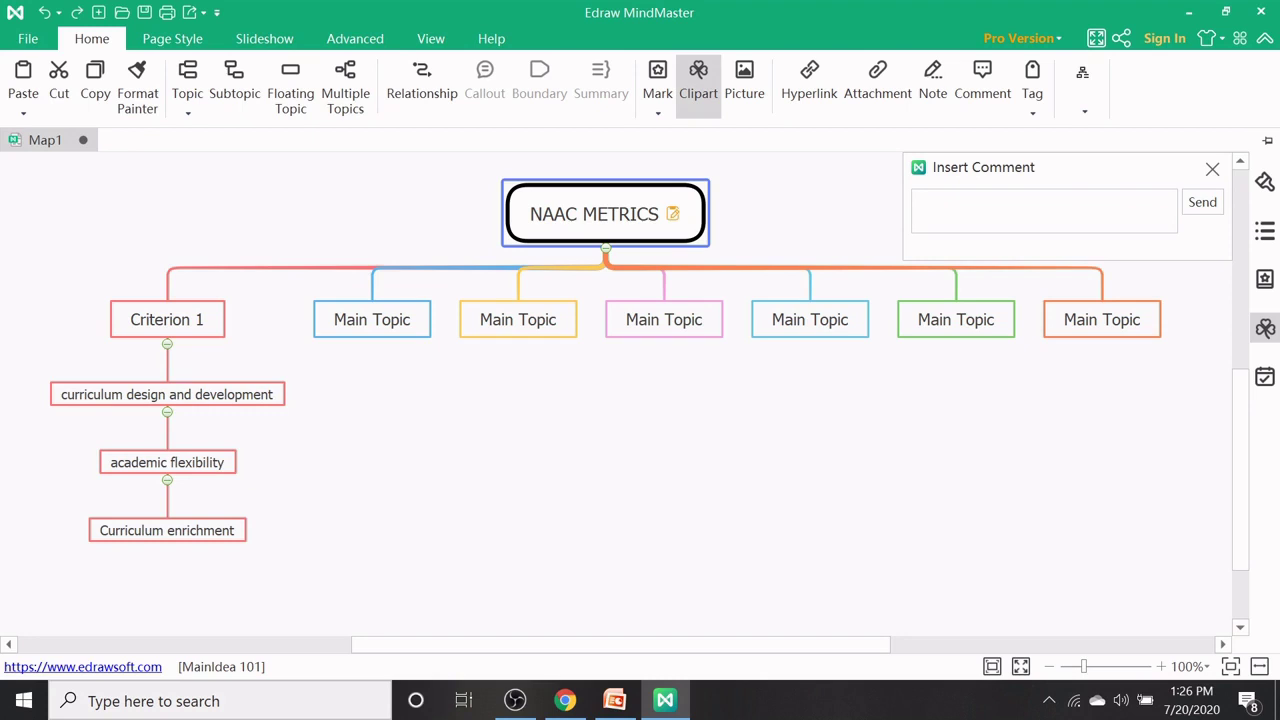
text(naac strategies)
click(1208, 203)
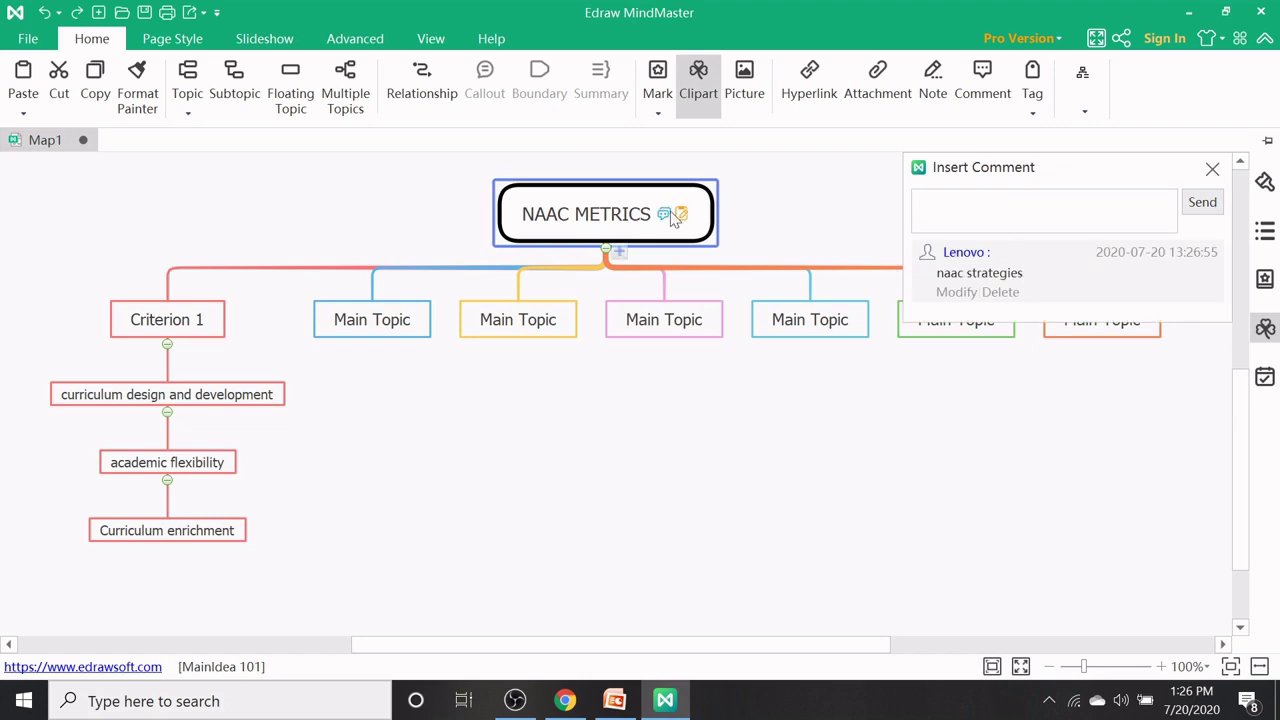
click(704, 370)
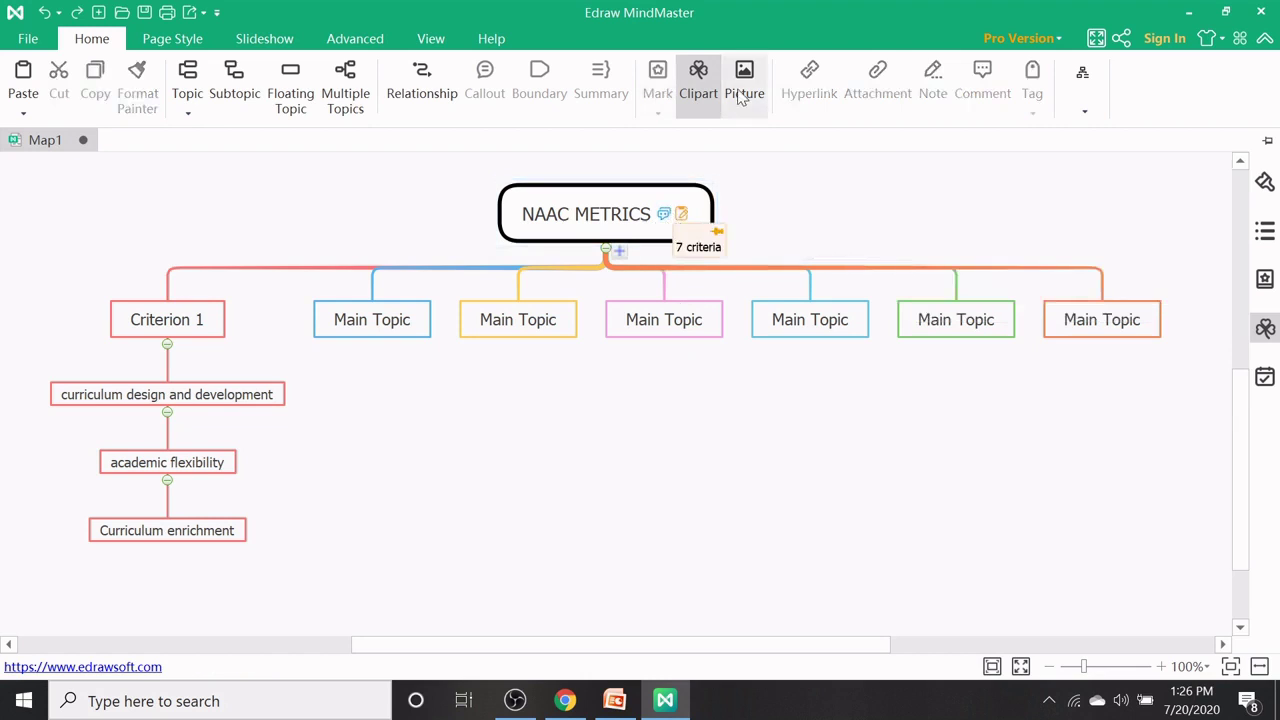
Step: Look at the attachment options for the NAAC METRICS central topic and close them without attaching a file
click(652, 210)
click(873, 92)
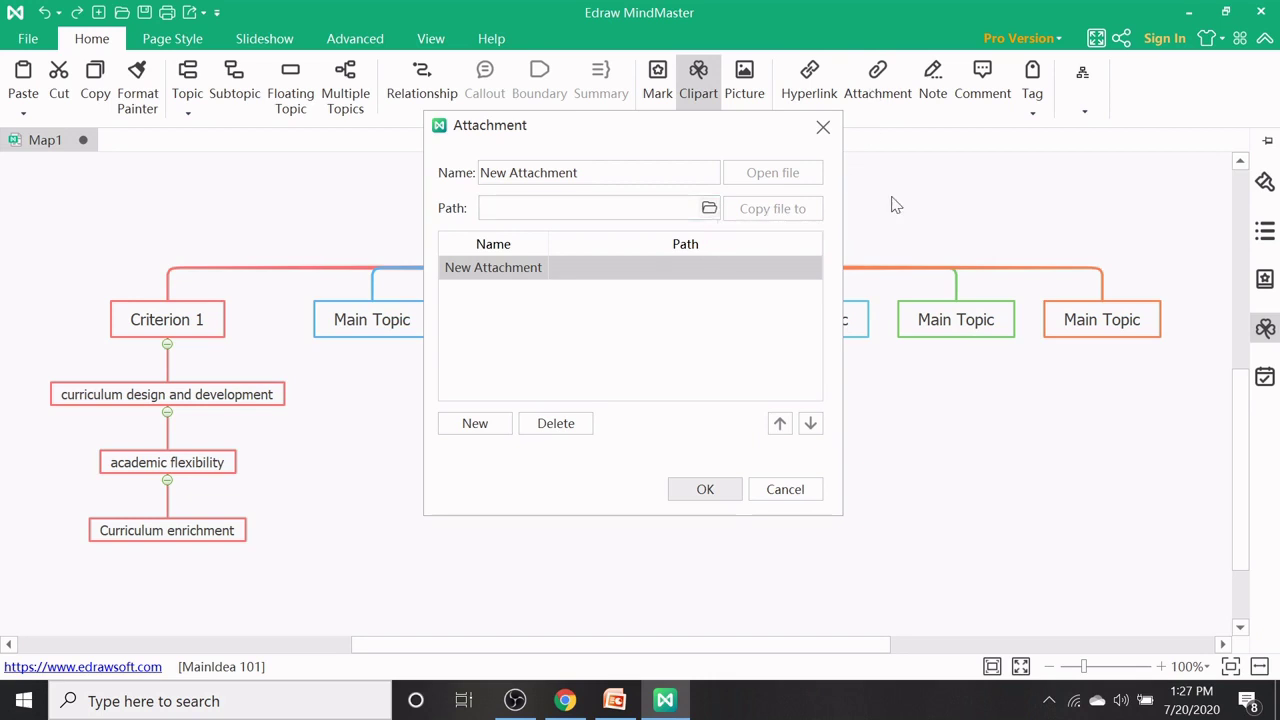
click(823, 129)
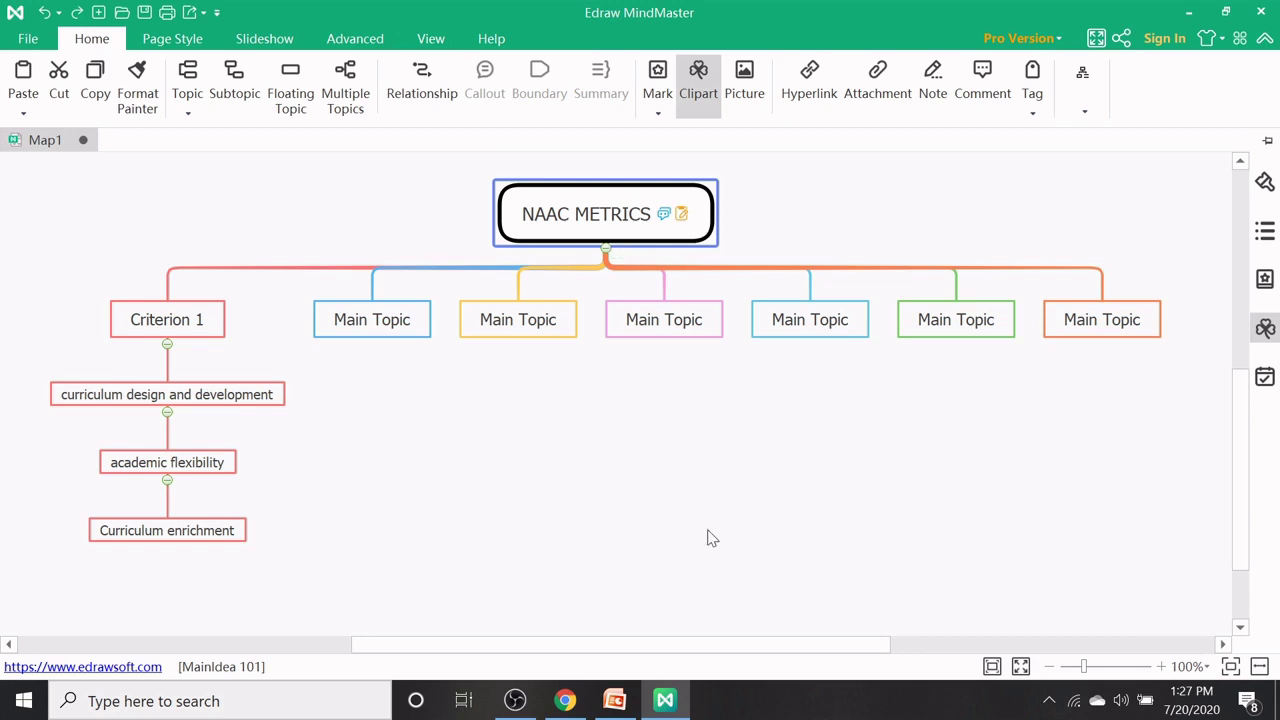
Step: Switch to Chrome to examine the map in NAAC METRICS.pdf, and return to Edraw MindMaster
click(579, 714)
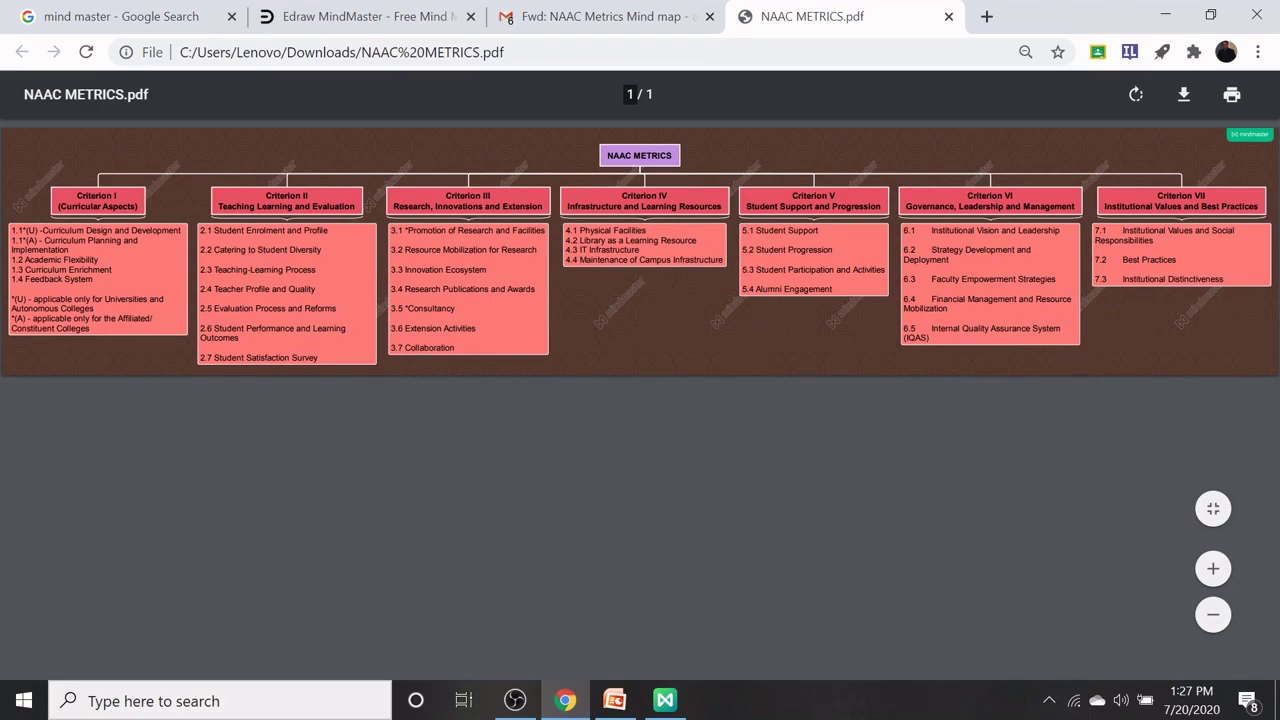
click(665, 700)
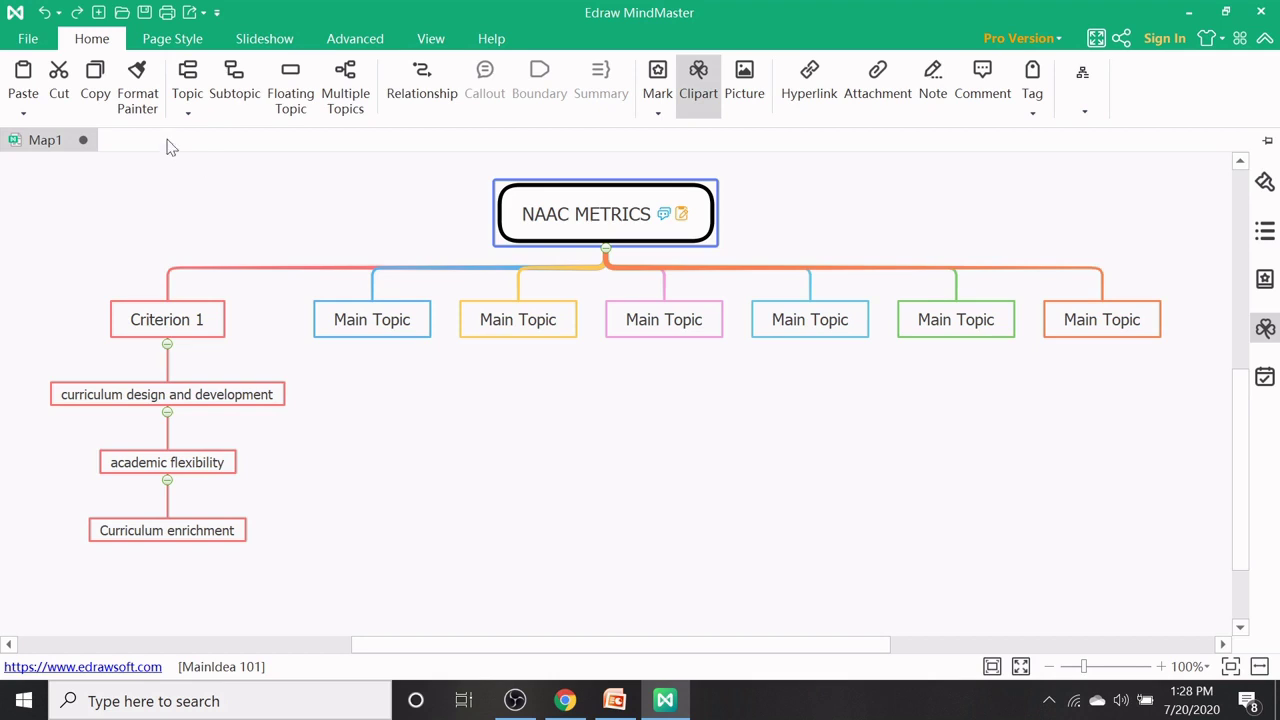
Step: Review the available file types and save the mind map to the Desktop as NAAC METRICS.emmx in Edraw MindMaster XML format
click(145, 13)
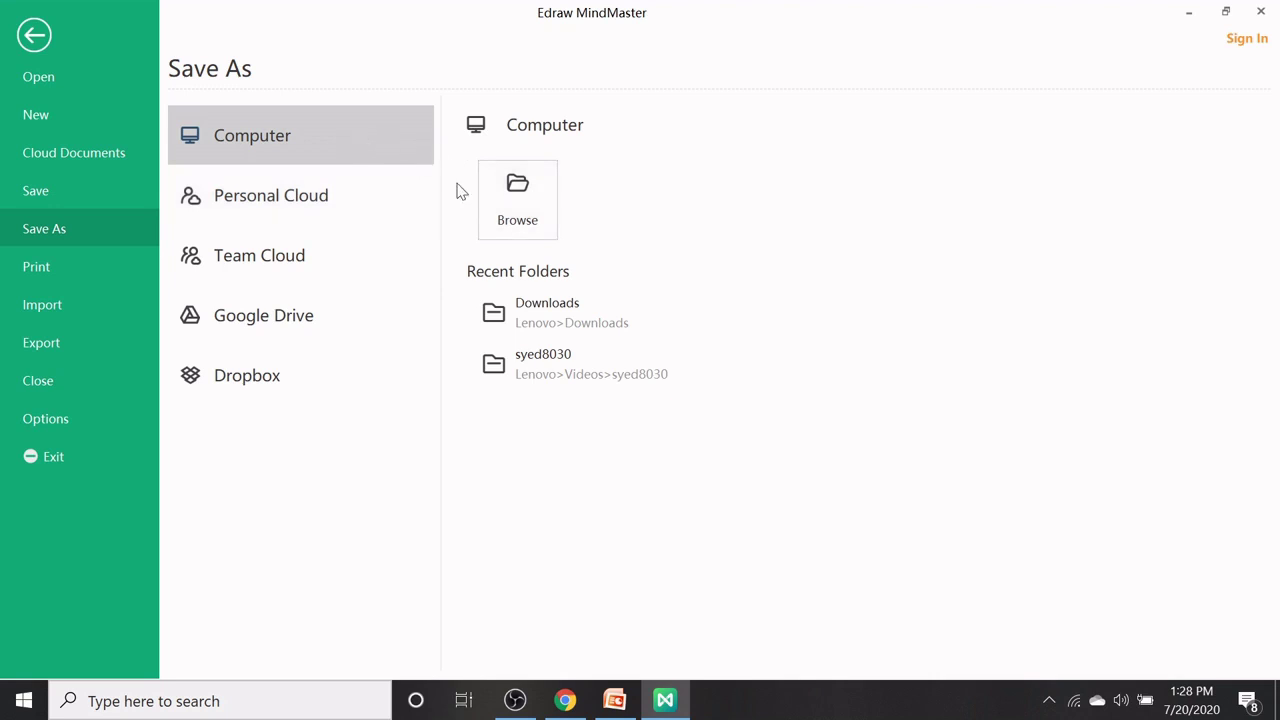
click(515, 191)
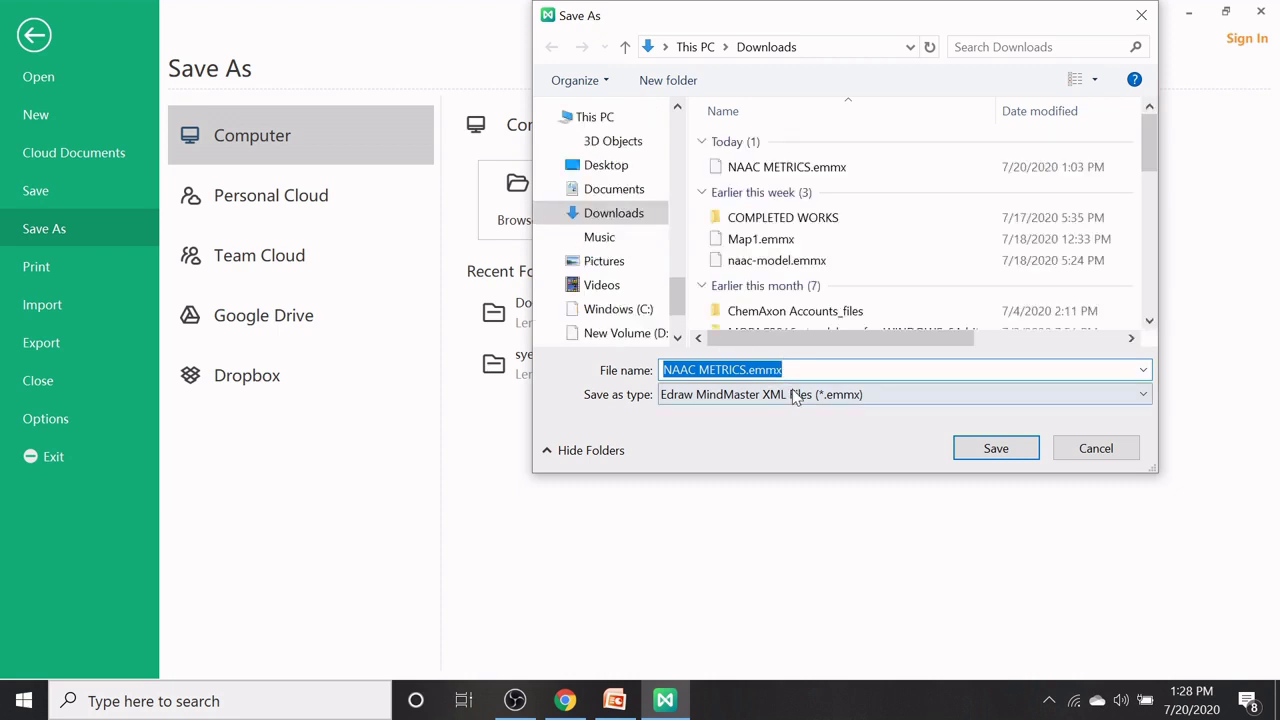
click(627, 166)
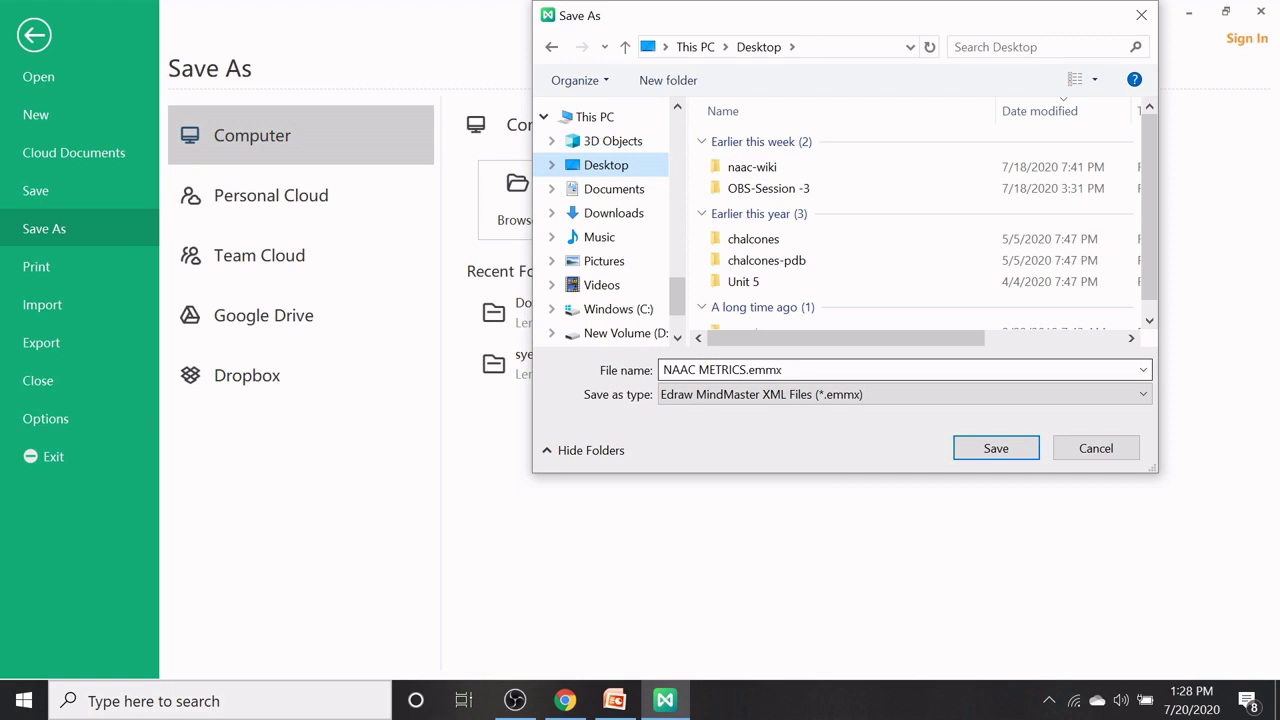
click(1143, 370)
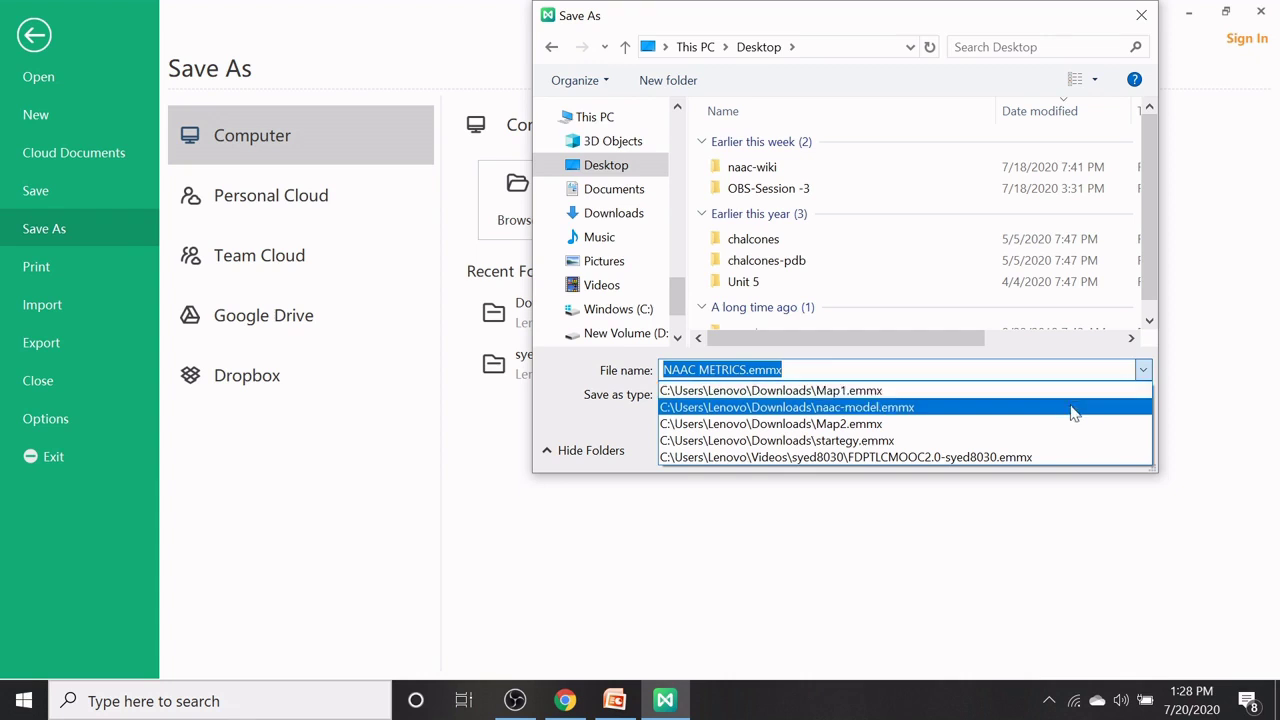
click(957, 372)
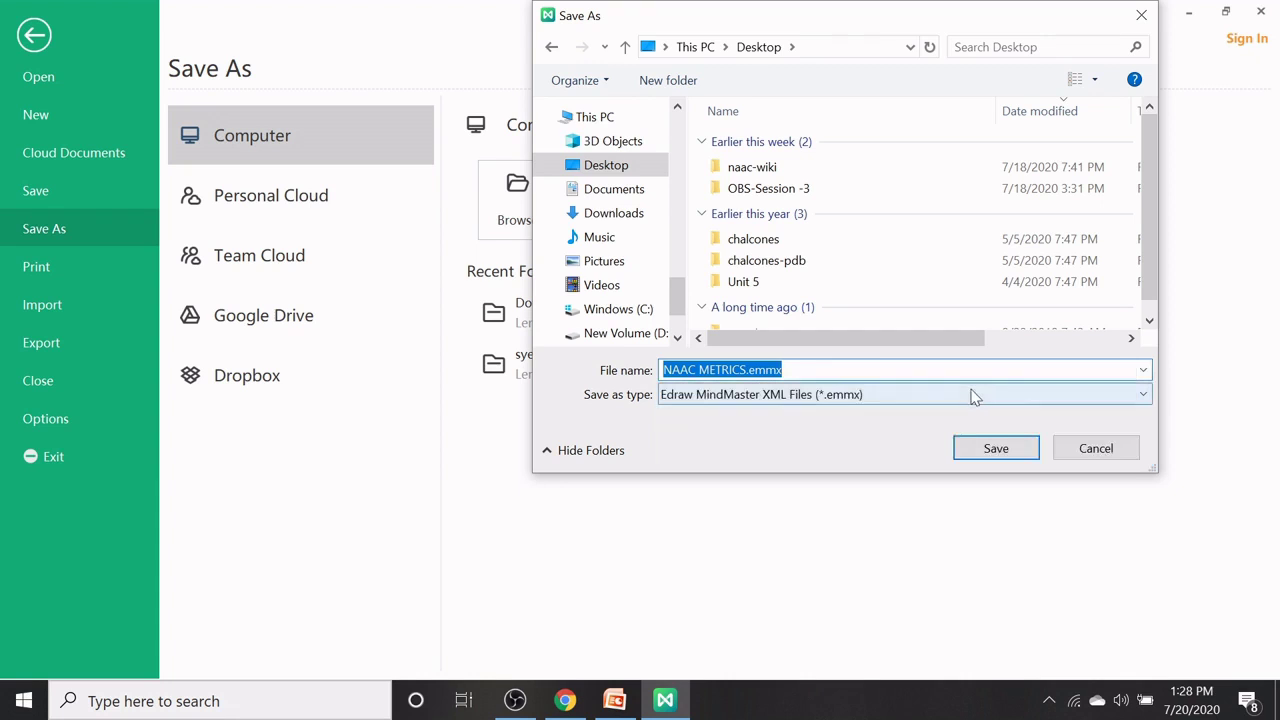
click(975, 395)
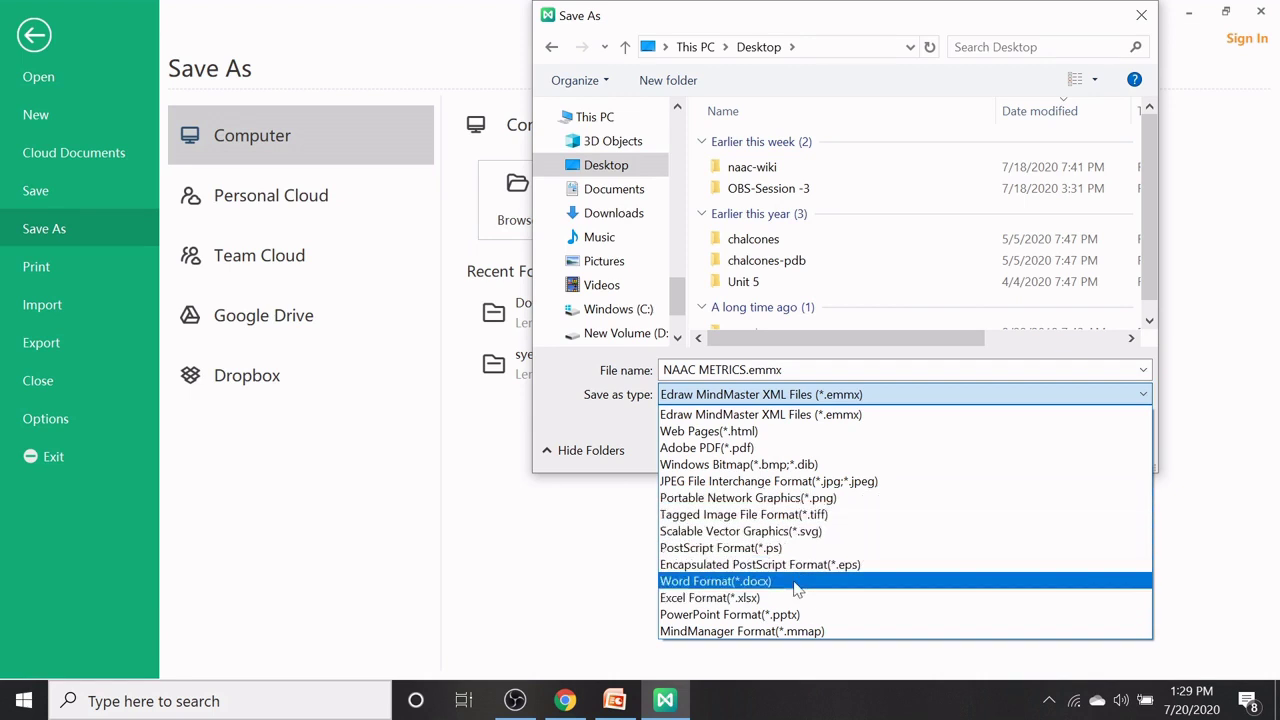
click(577, 524)
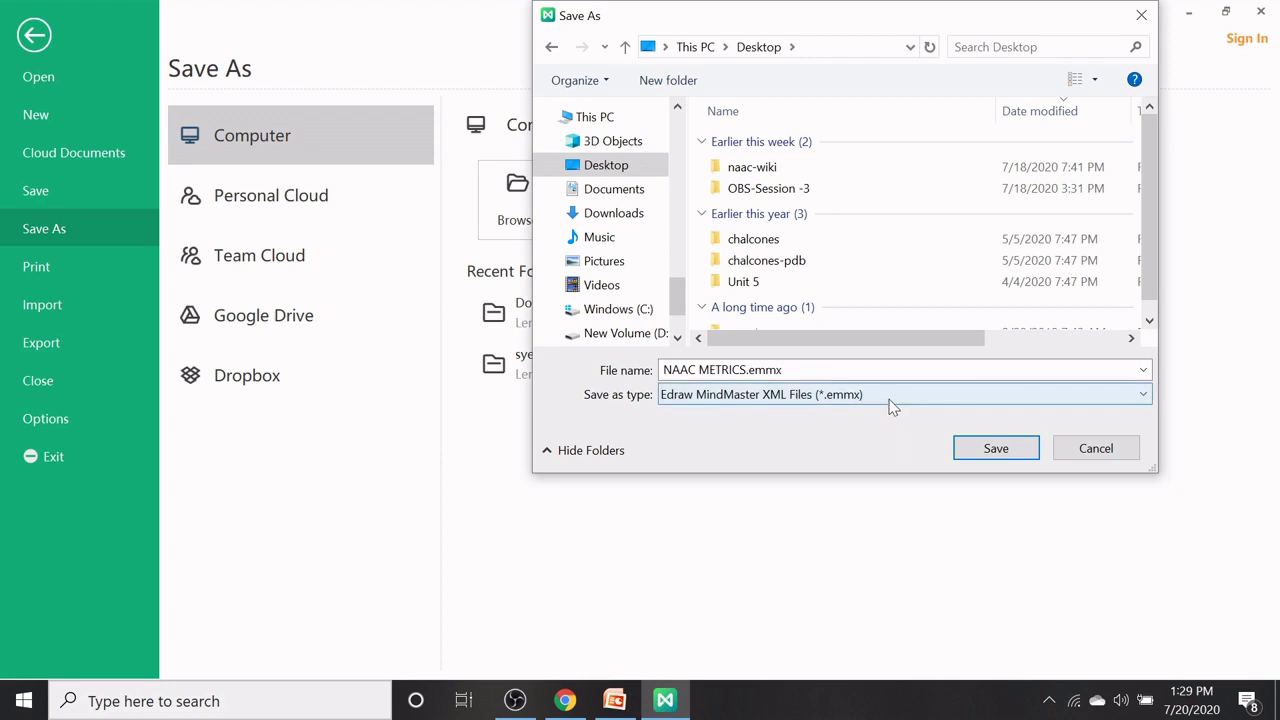
click(1003, 452)
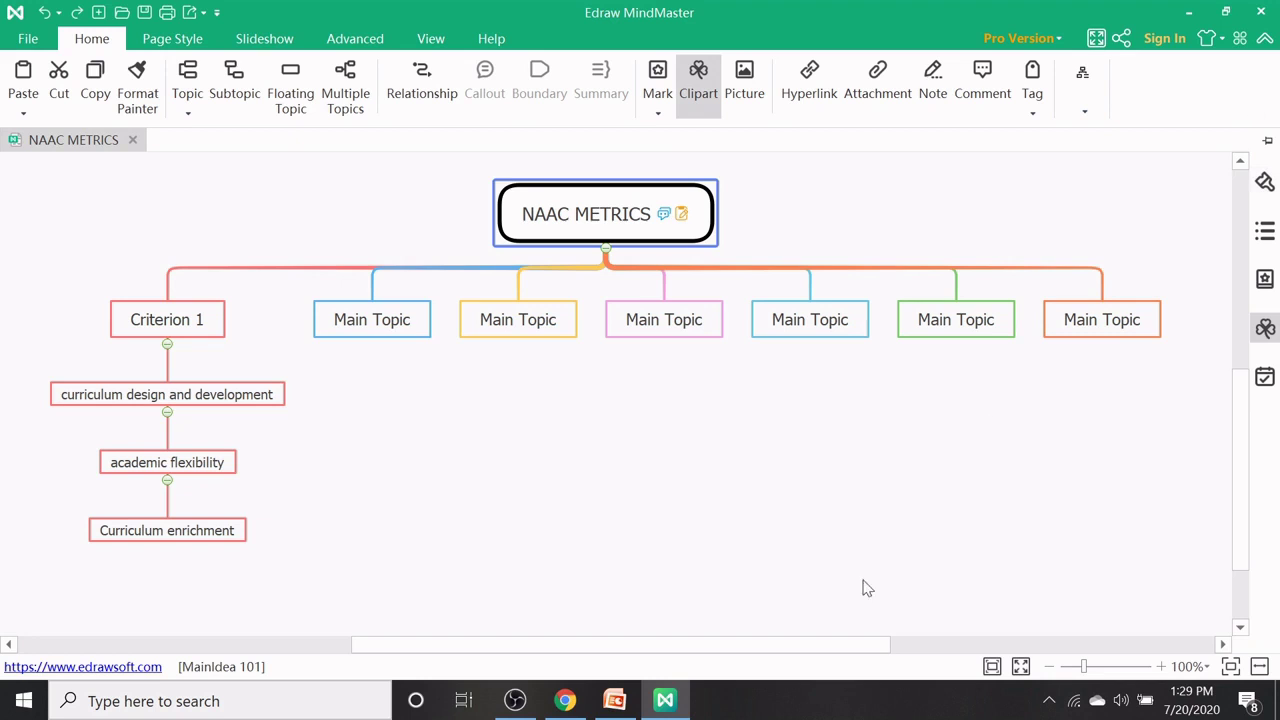
Step: Switch to Chrome to review NAAC METRICS.pdf once more and minimize the browser window
click(568, 702)
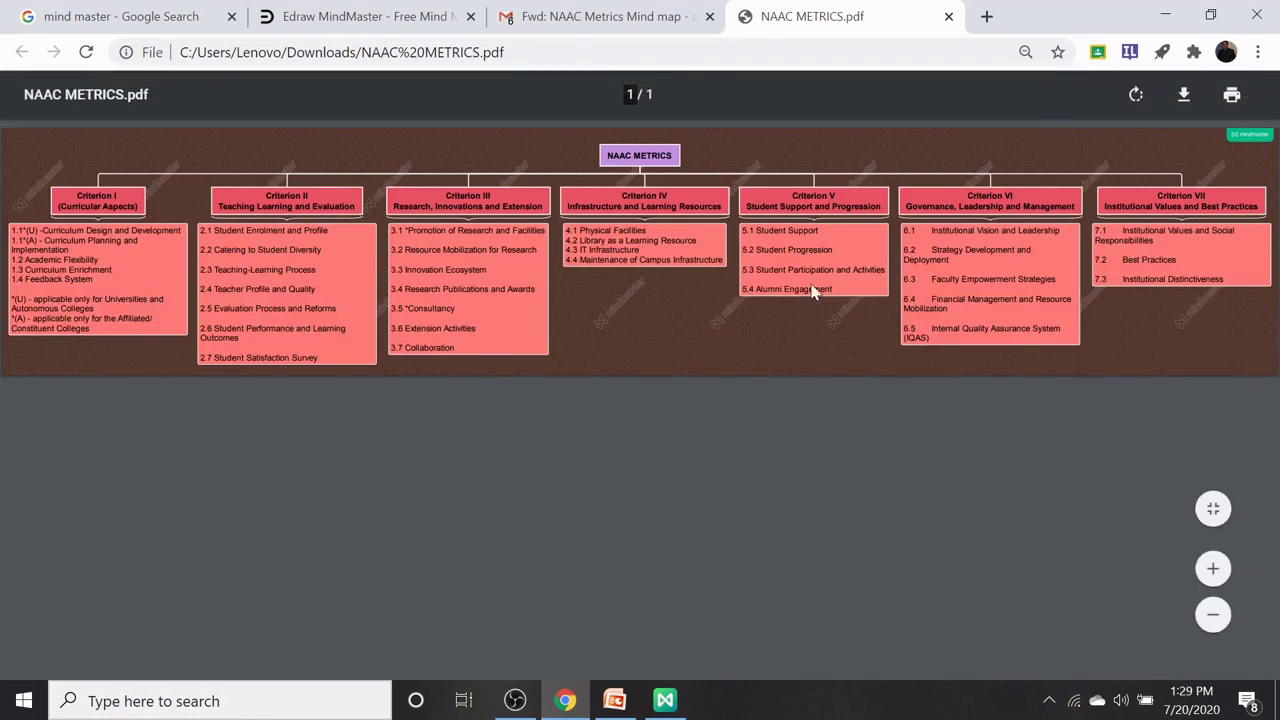
click(1165, 16)
click(514, 700)
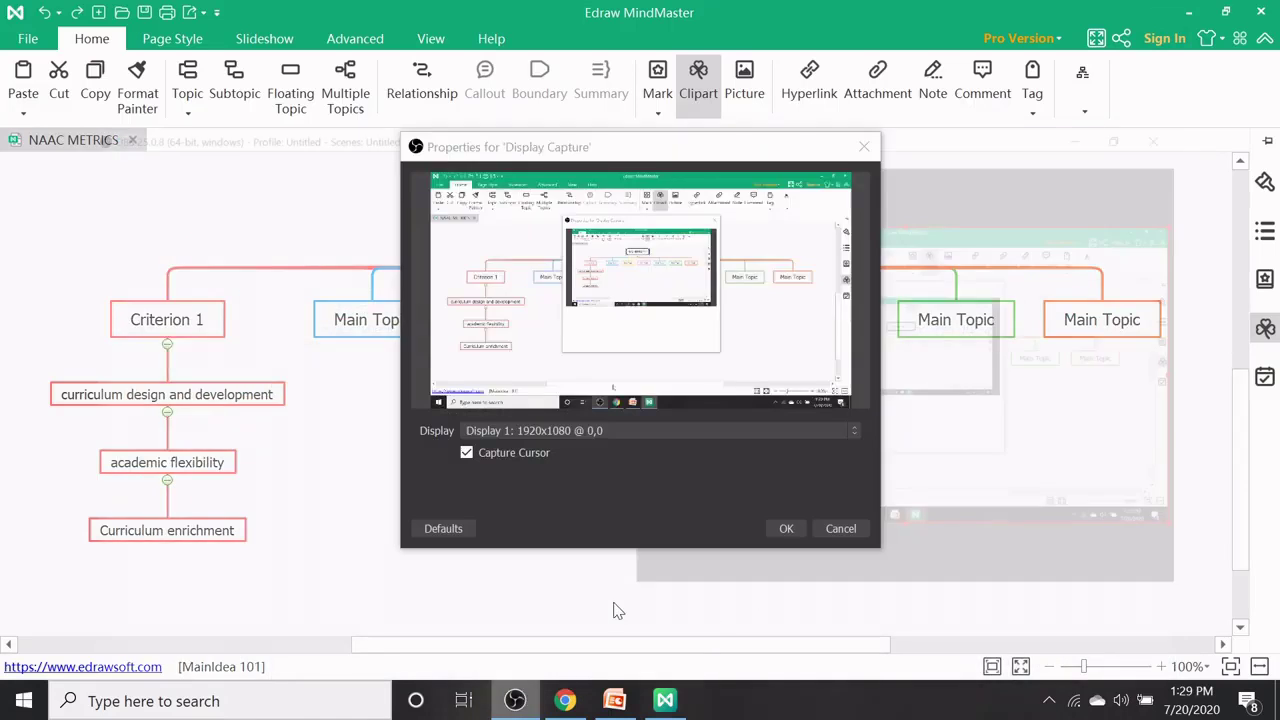